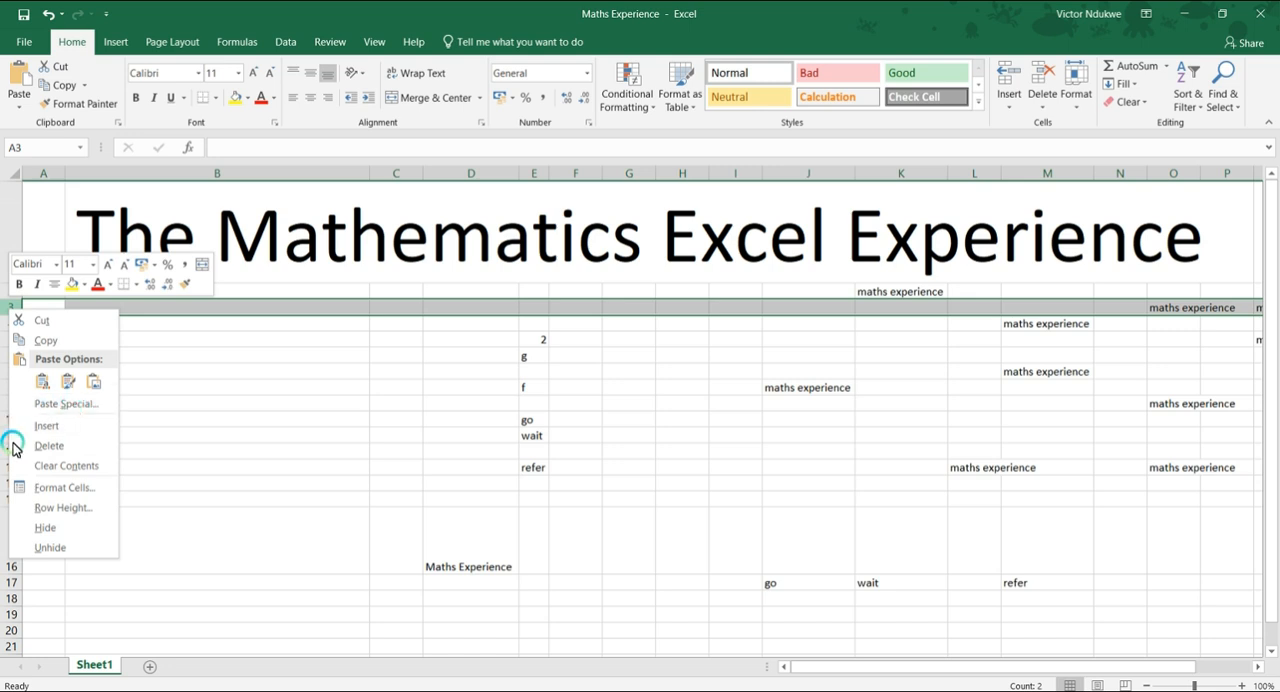
# Insert a blank row above row 3 and another blank row above row 2.
pyautogui.click(49, 429)
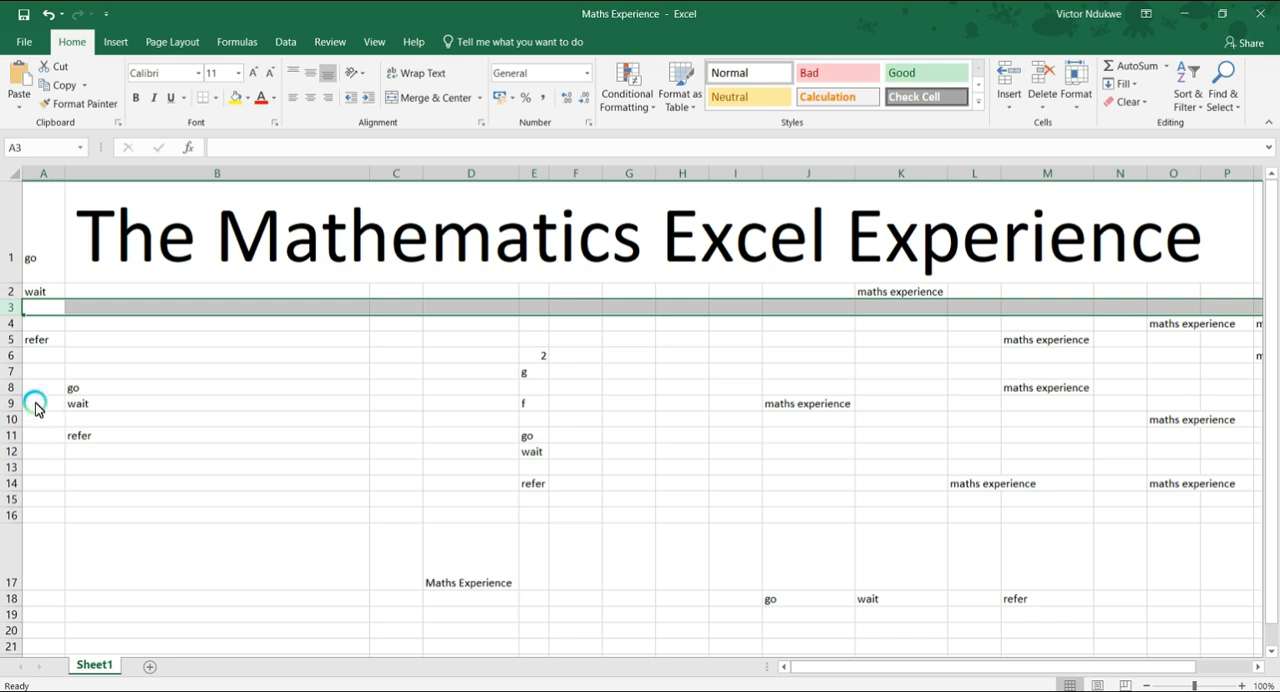
pyautogui.click(12, 291)
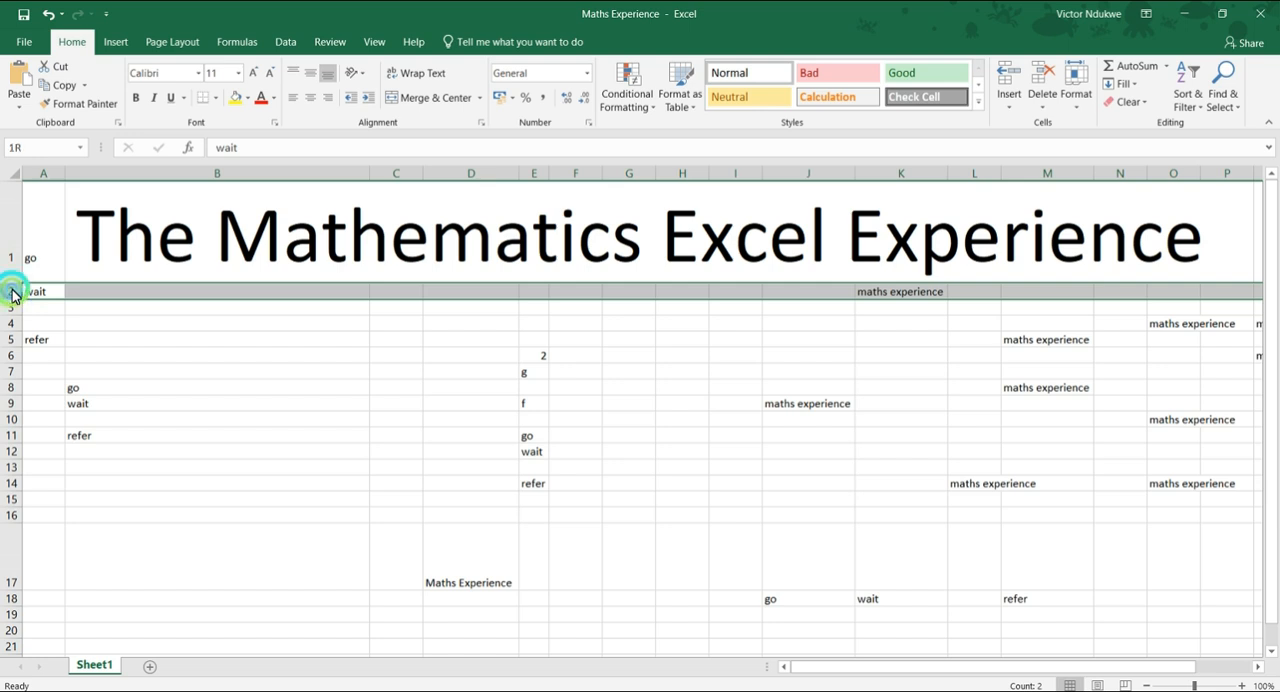
pyautogui.rightClick(12, 291)
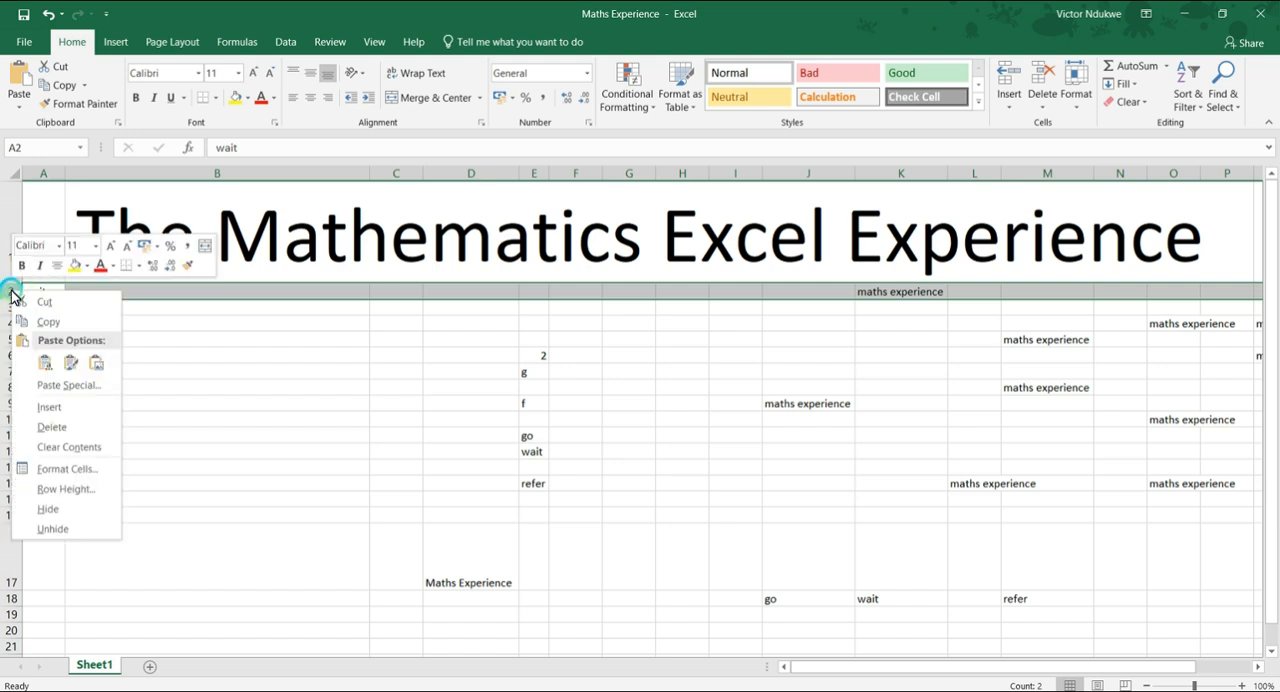
pyautogui.click(52, 408)
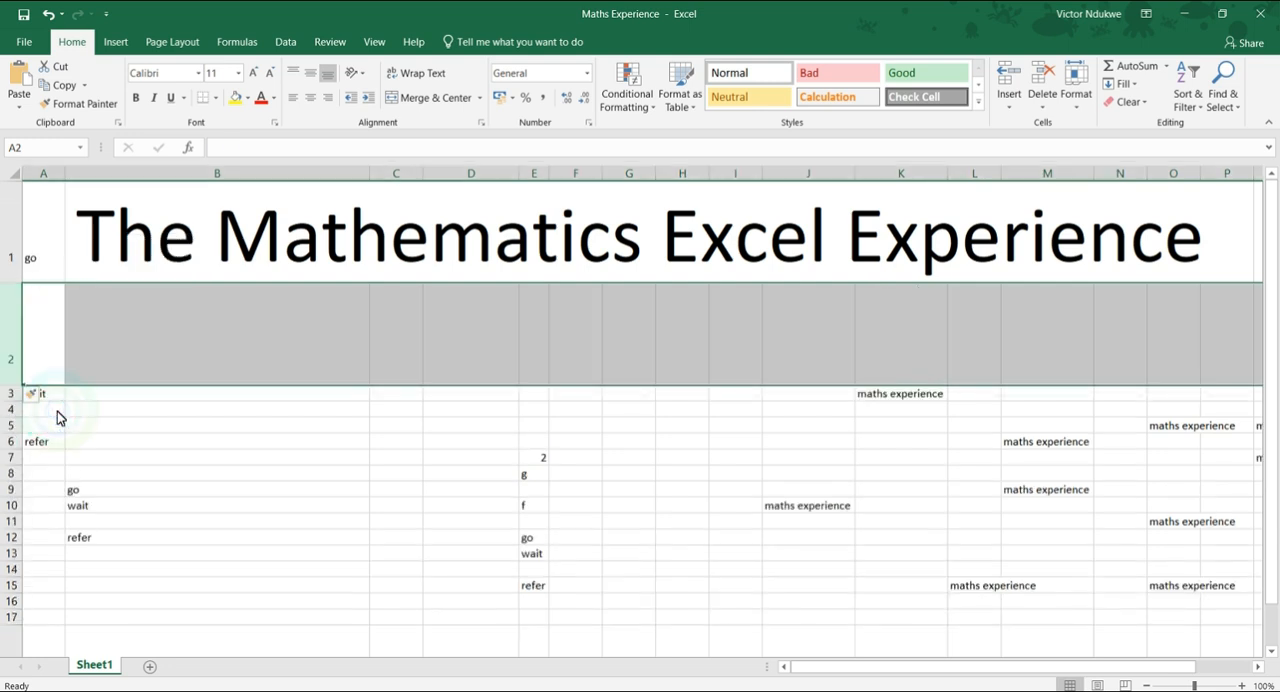
pyautogui.click(5, 359)
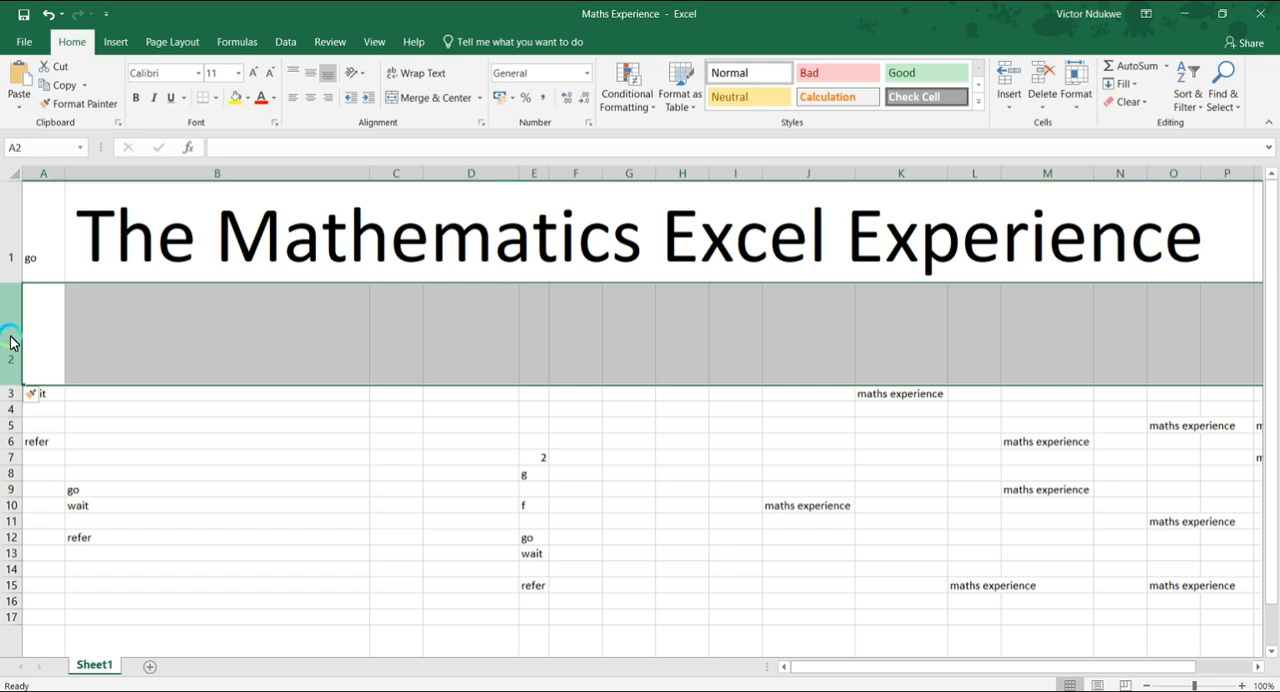
# Make rows 11, 12 and 14 taller, each at least about twice its standard height.
pyautogui.scroll(-2, 12, 343)
pyautogui.scroll(1, 20, 335)
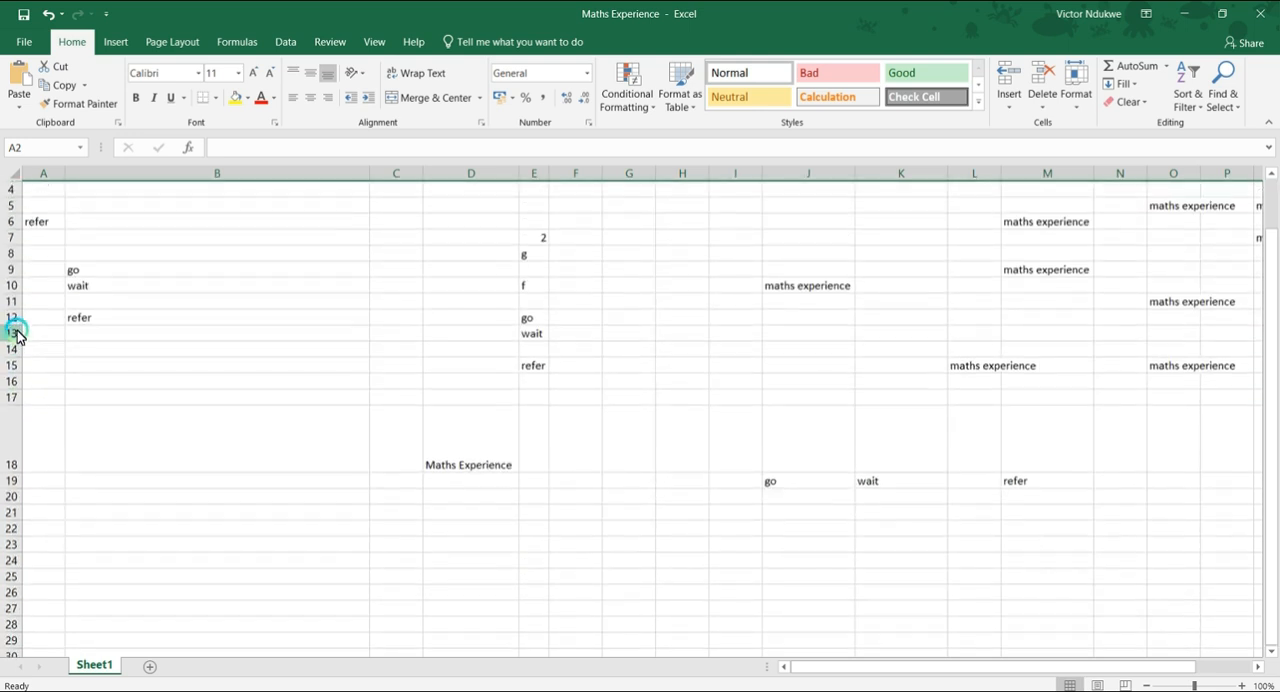
pyautogui.scroll(-2, 22, 333)
pyautogui.scroll(2, 22, 333)
pyautogui.scroll(2, 22, 333)
pyautogui.scroll(-1, 22, 333)
pyautogui.scroll(-1, 22, 333)
pyautogui.moveTo(10, 311); pyautogui.dragTo(12, 360)
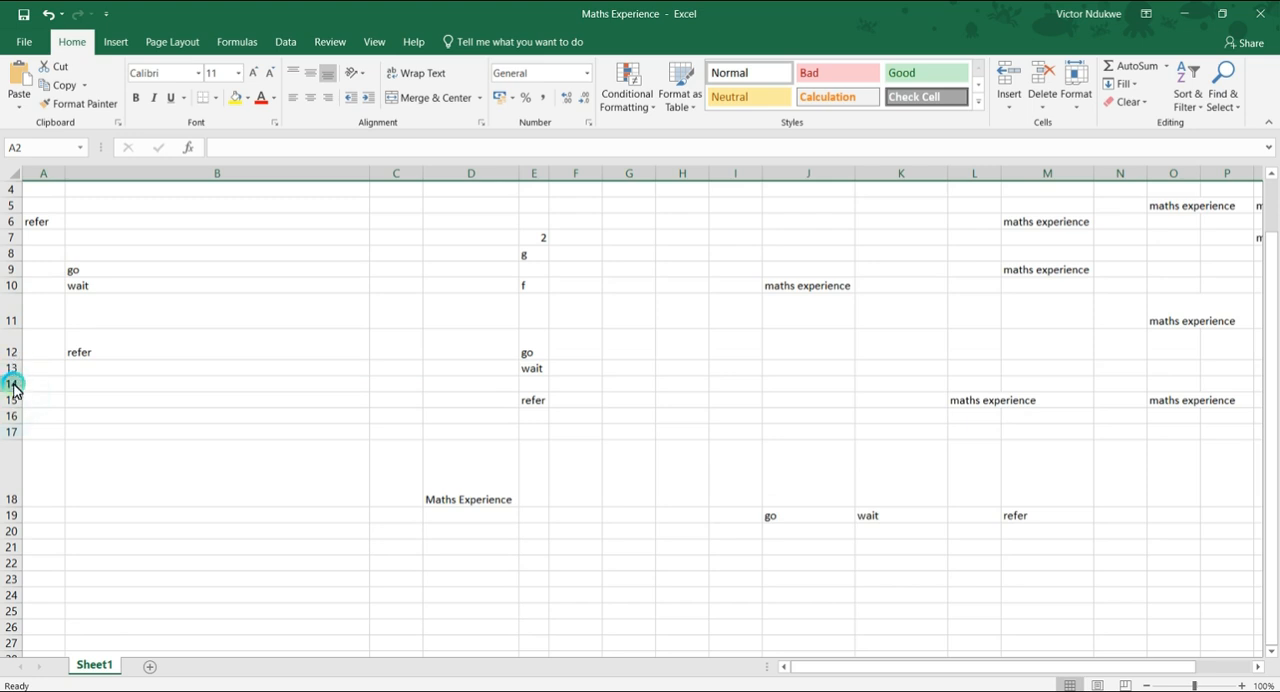
pyautogui.moveTo(13, 399); pyautogui.dragTo(14, 417)
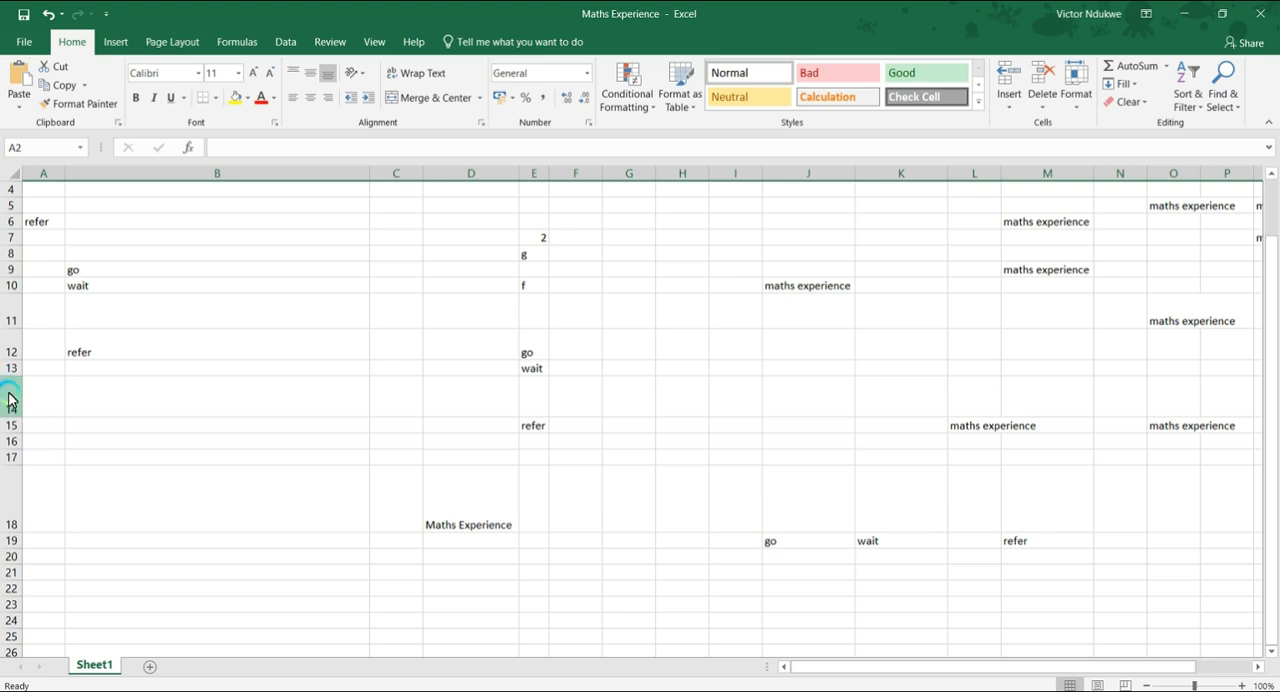
# Insert a blank row above row 14 and another blank row above row 16.
pyautogui.rightClick(10, 399)
pyautogui.click(38, 512)
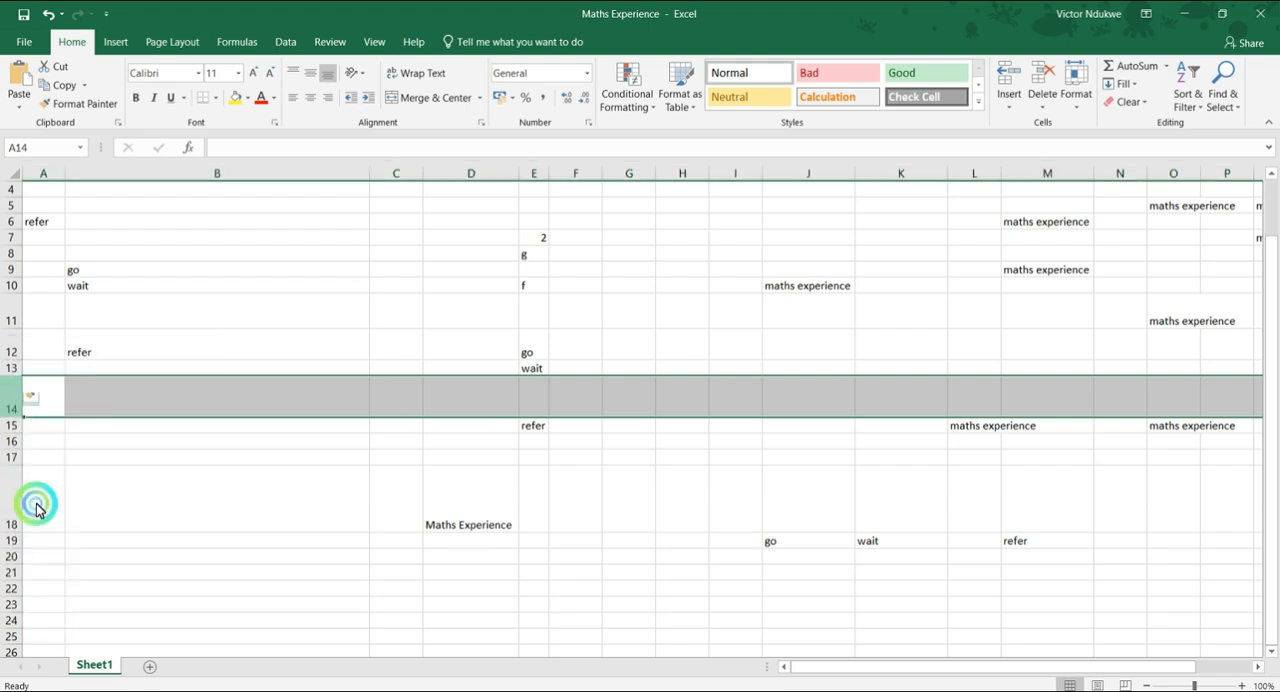
pyautogui.click(10, 442)
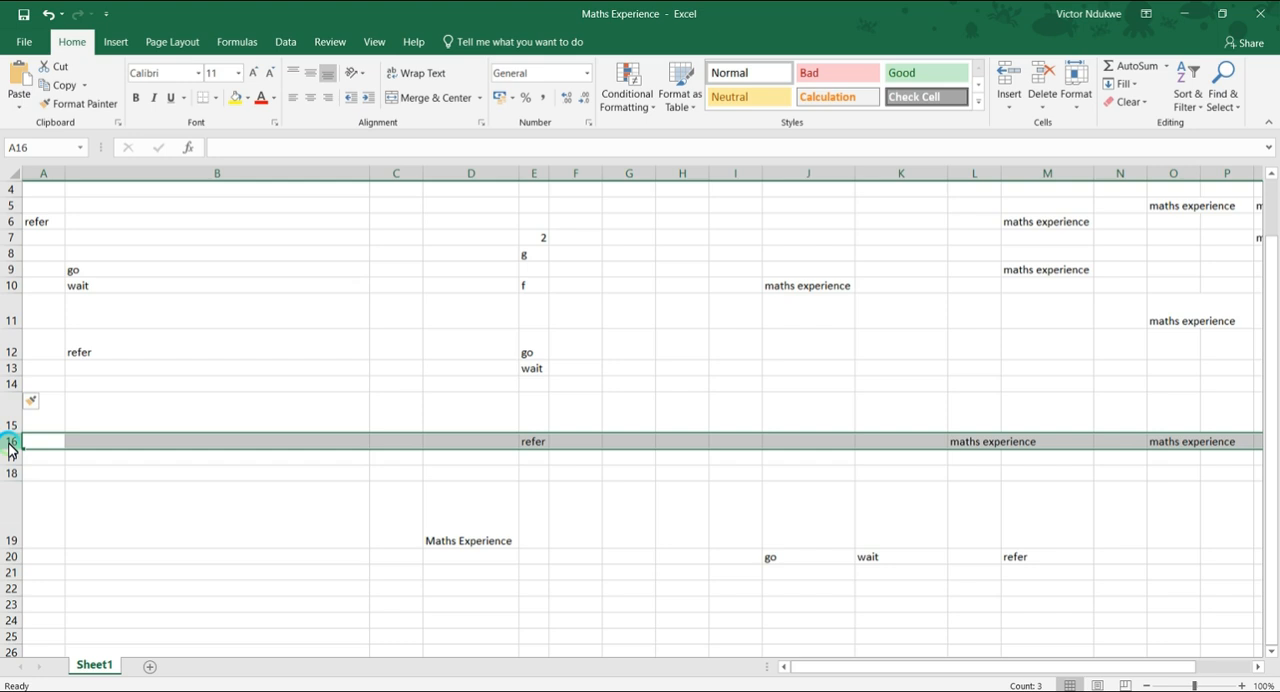
pyautogui.rightClick(10, 447)
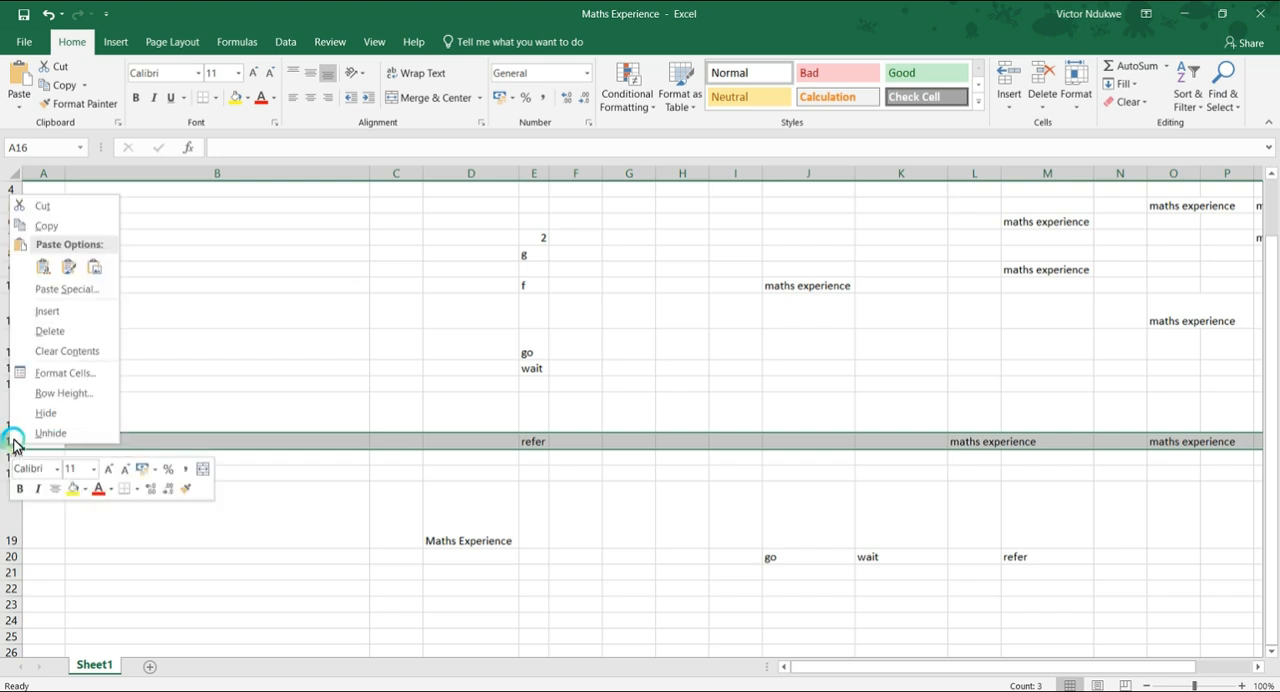
pyautogui.click(44, 314)
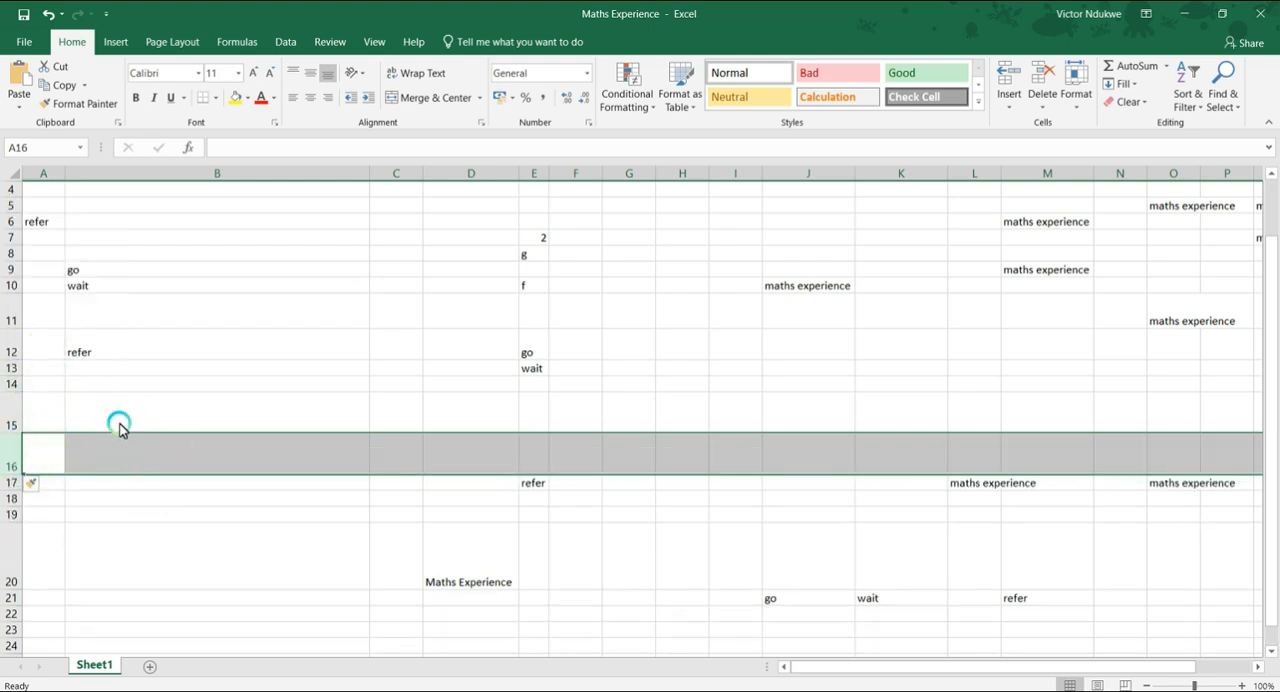
pyautogui.rightClick(10, 450)
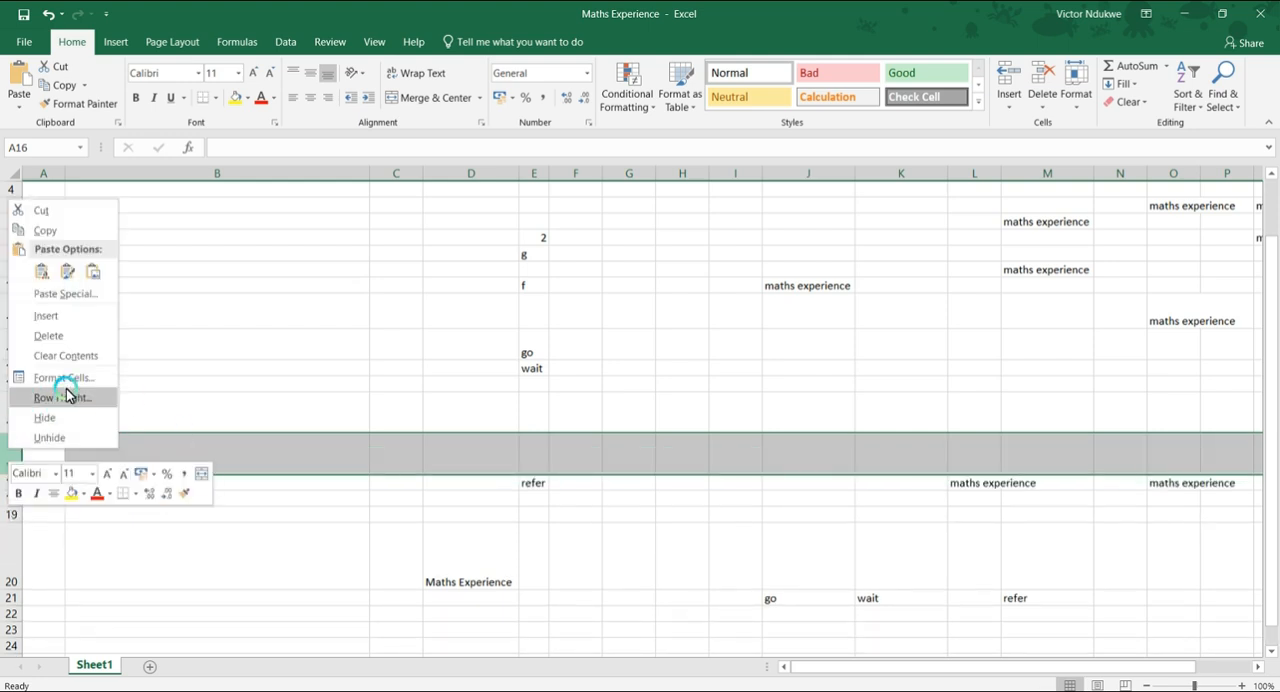
pyautogui.click(287, 289)
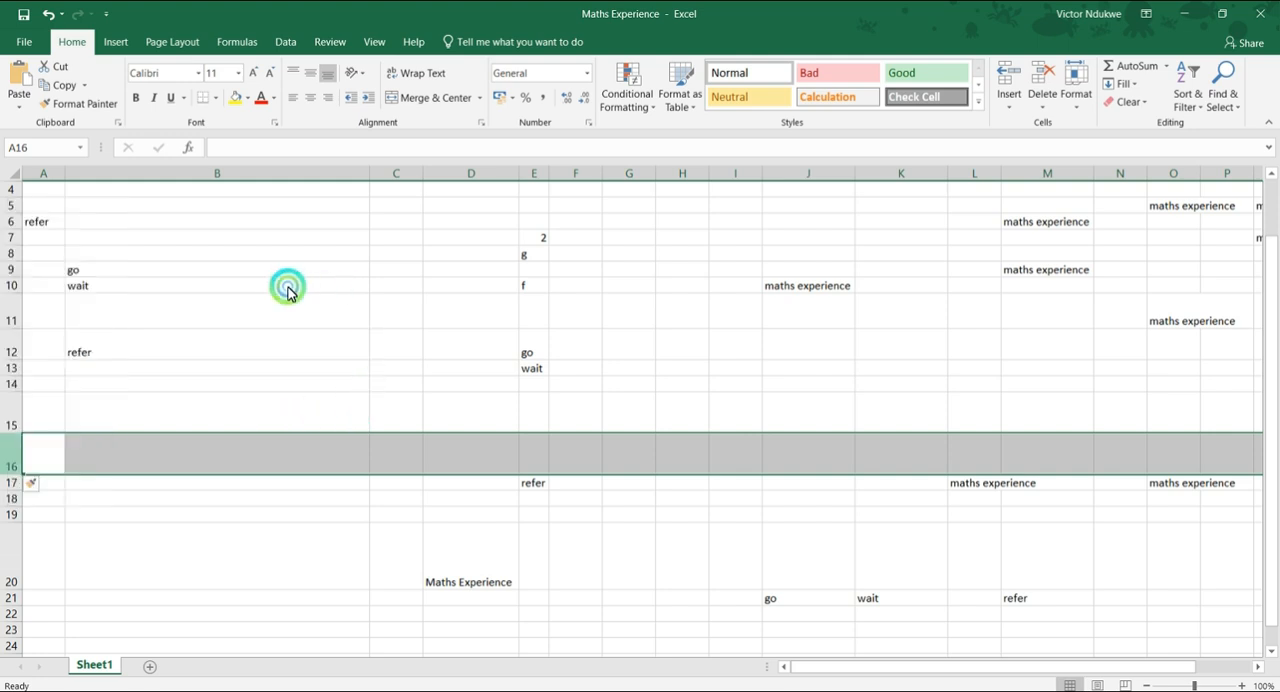
# Insert a blank column before column B, which holds the large title text.
pyautogui.scroll(1, 286, 286)
pyautogui.click(258, 175)
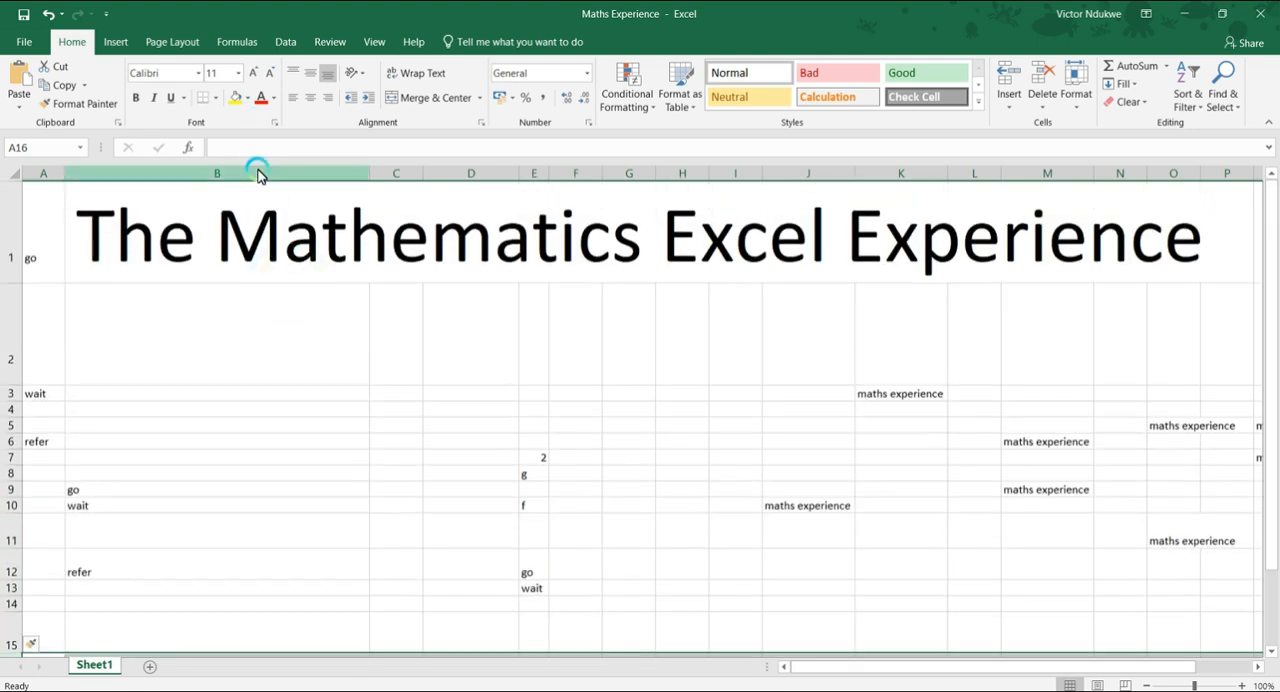
pyautogui.rightClick(258, 175)
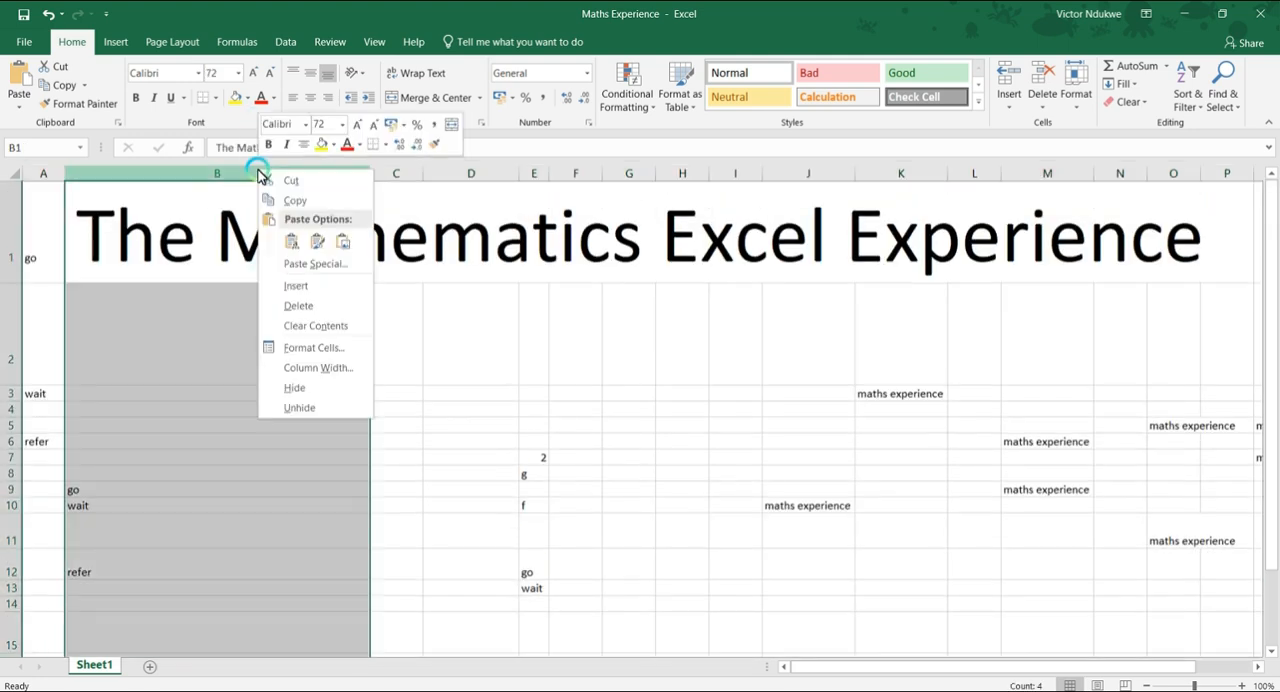
pyautogui.click(297, 286)
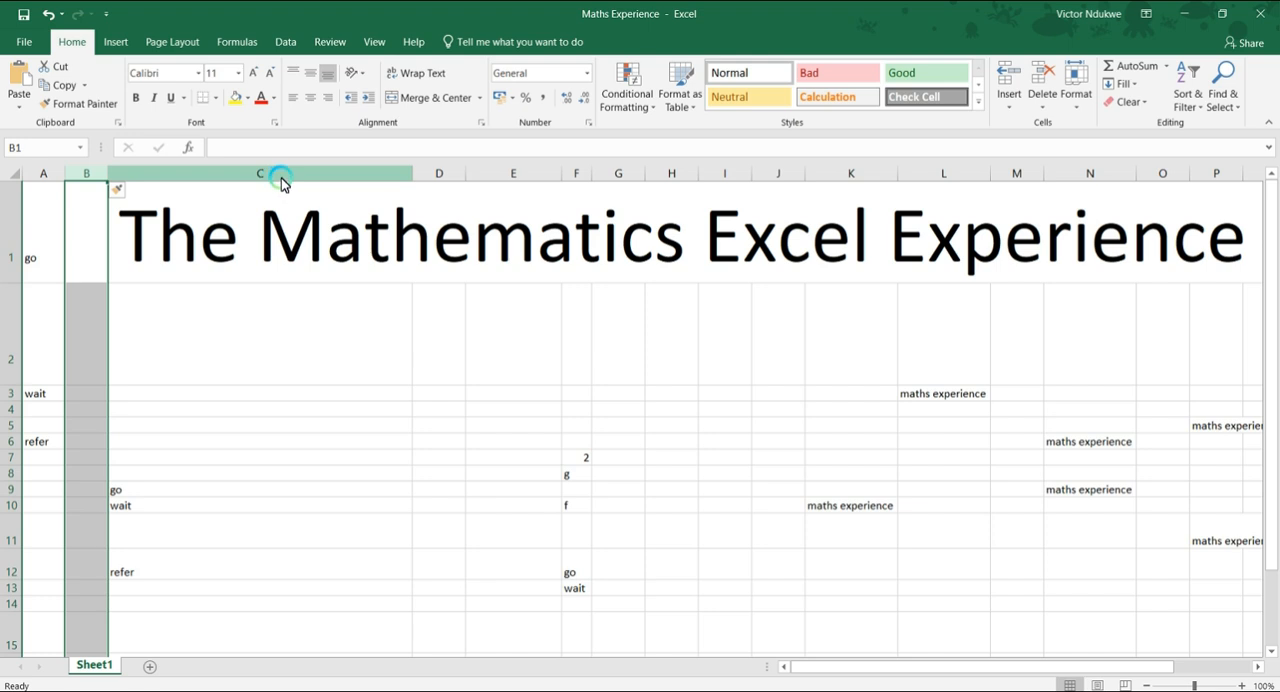
# Insert a blank column before the empty column E.
pyautogui.click(530, 176)
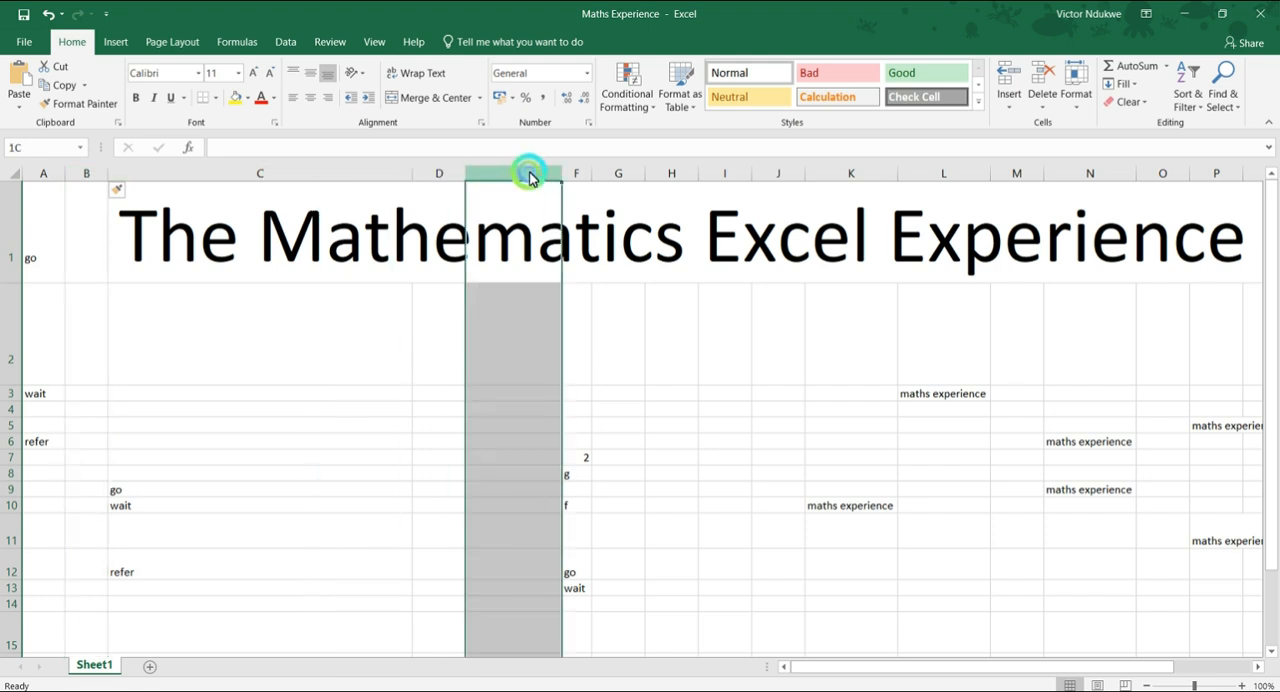
pyautogui.rightClick(530, 175)
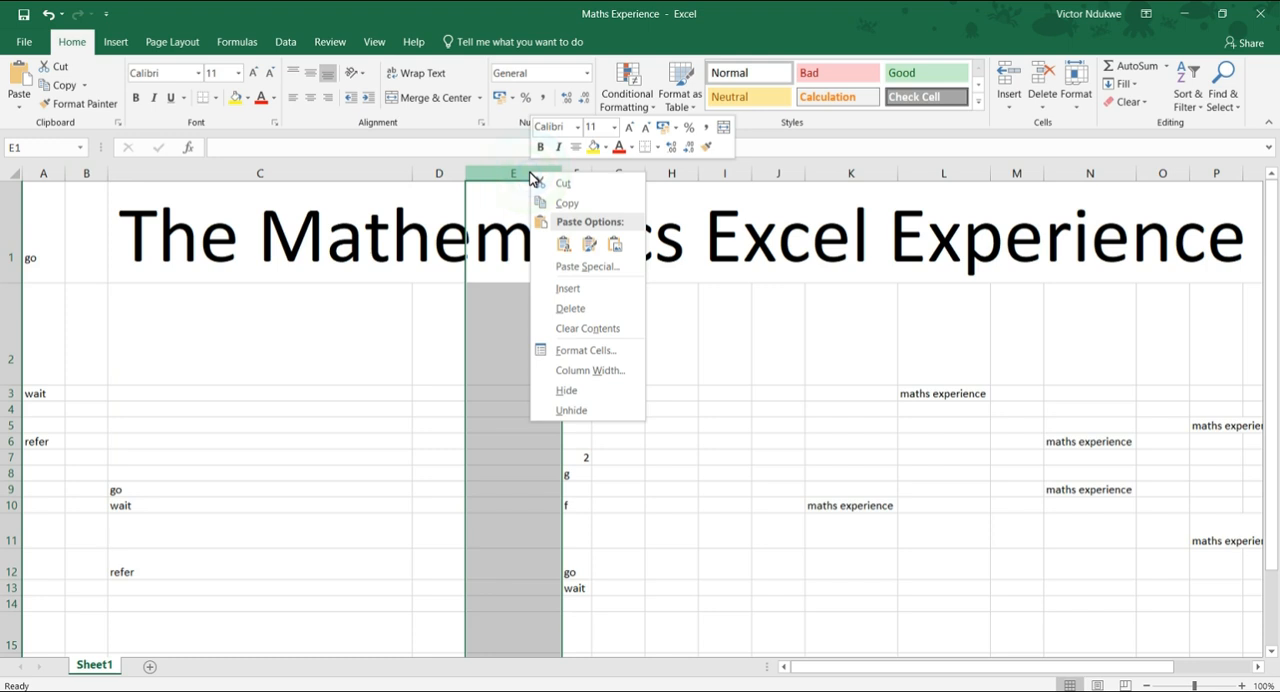
pyautogui.click(558, 296)
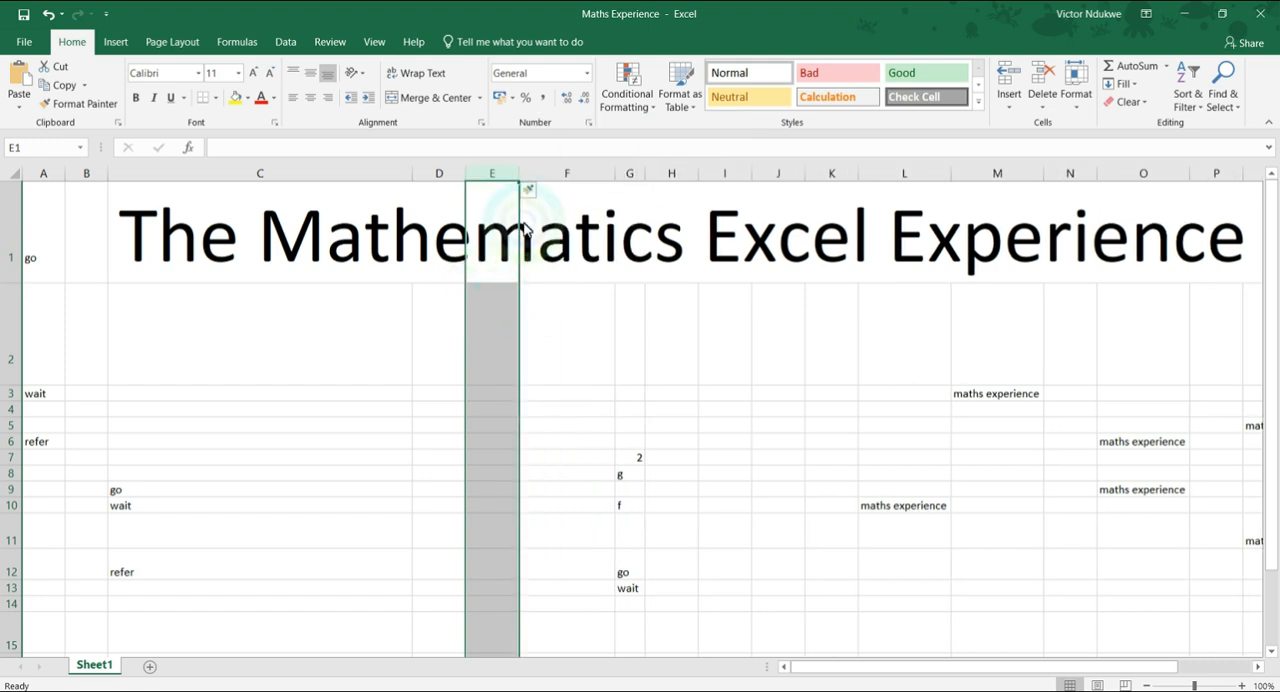
pyautogui.rightClick(496, 338)
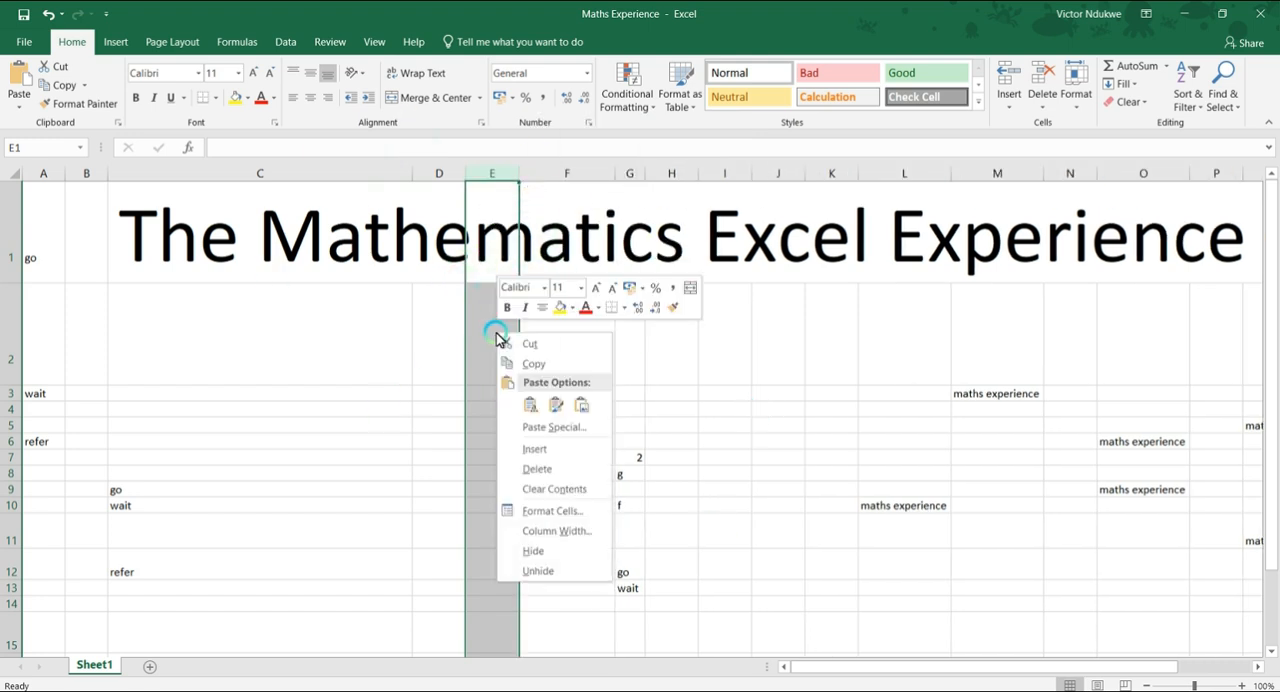
pyautogui.click(323, 364)
pyautogui.click(323, 358)
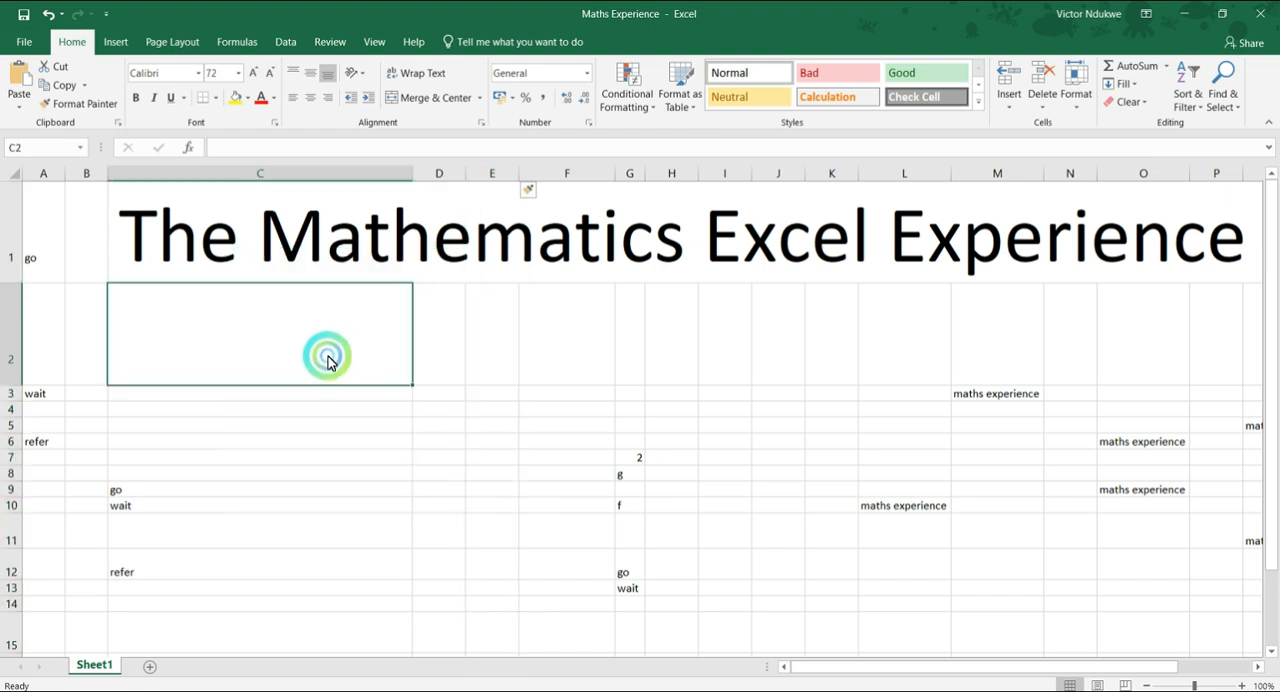
pyautogui.rightClick(446, 336)
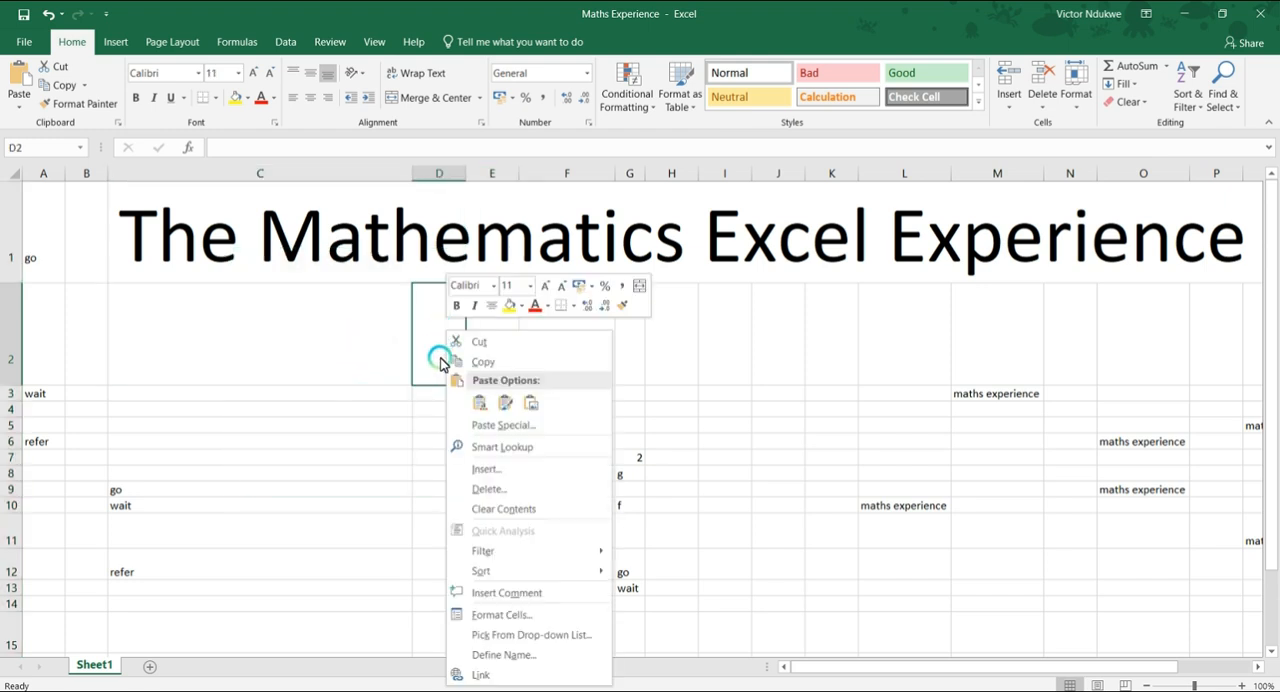
pyautogui.click(488, 469)
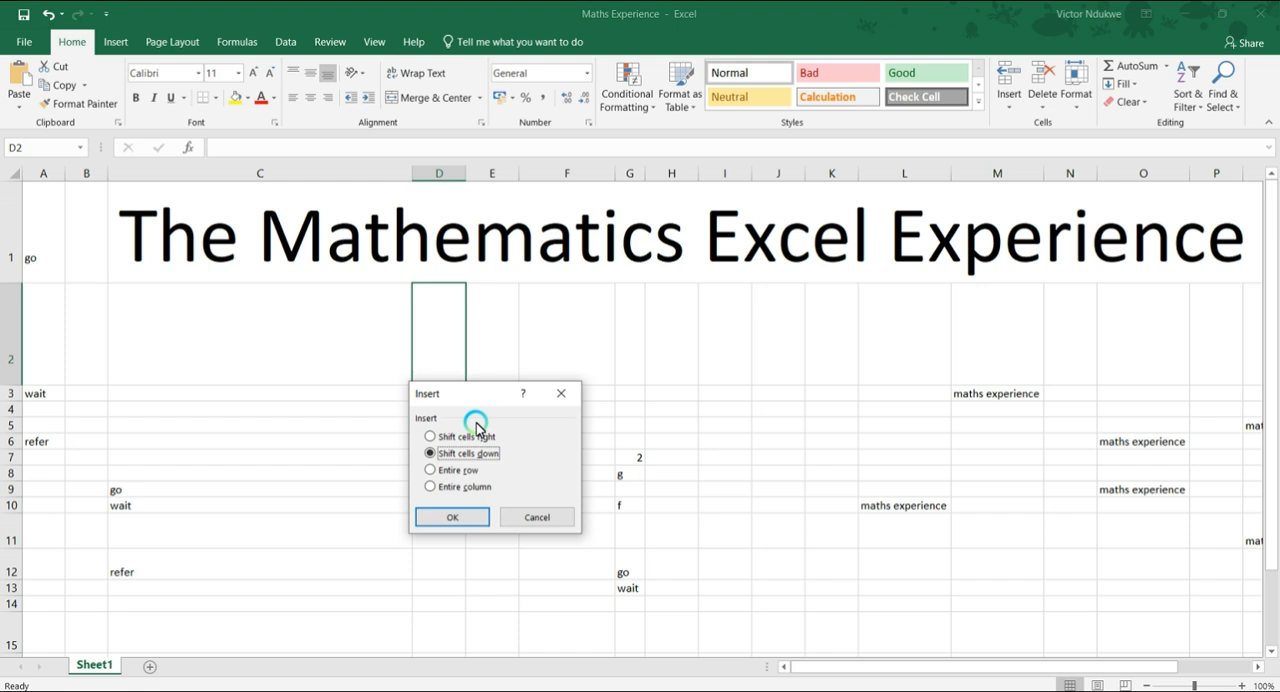
pyautogui.click(561, 393)
pyautogui.click(295, 332)
pyautogui.click(572, 324)
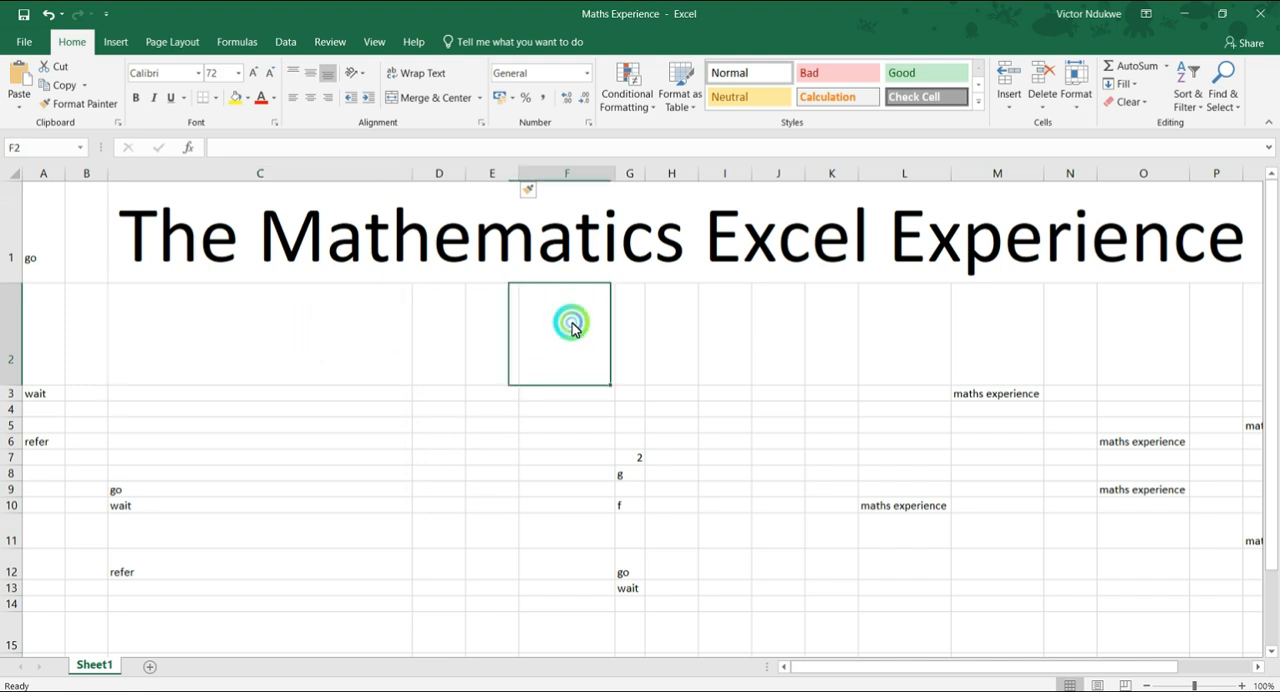
# Insert a blank cell at G2 twice, shifting the existing cells right each time.
pyautogui.click(624, 338)
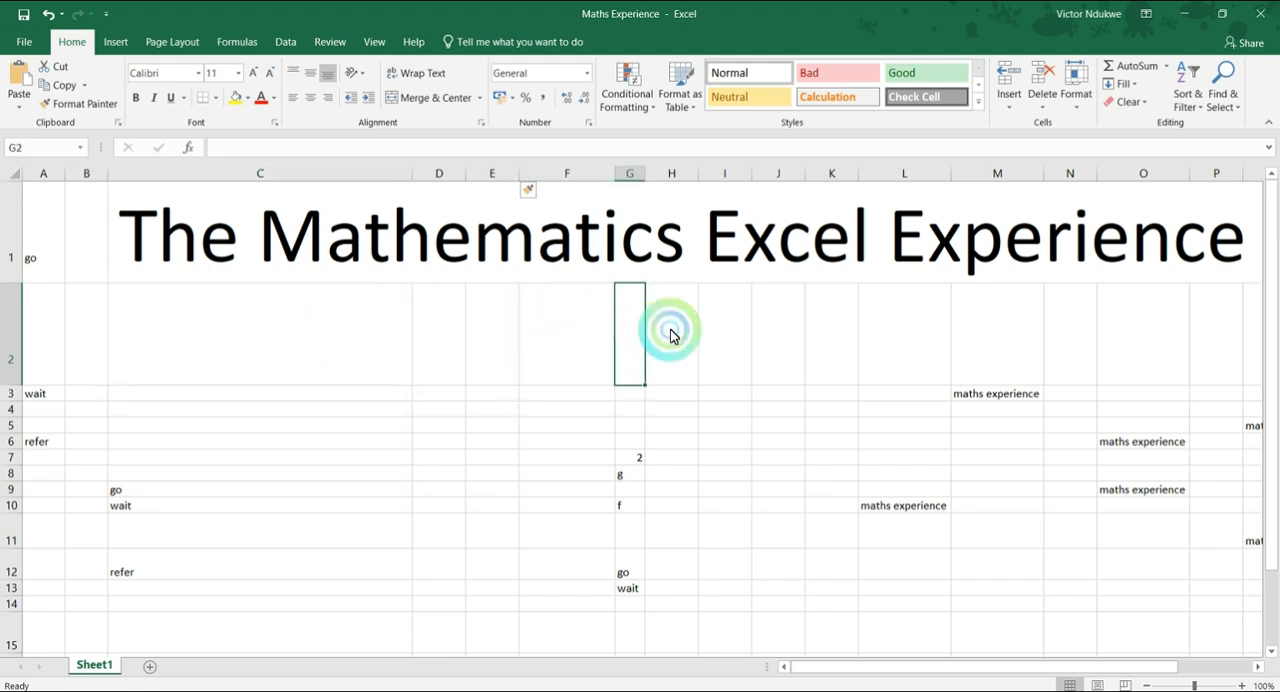
pyautogui.rightClick(625, 324)
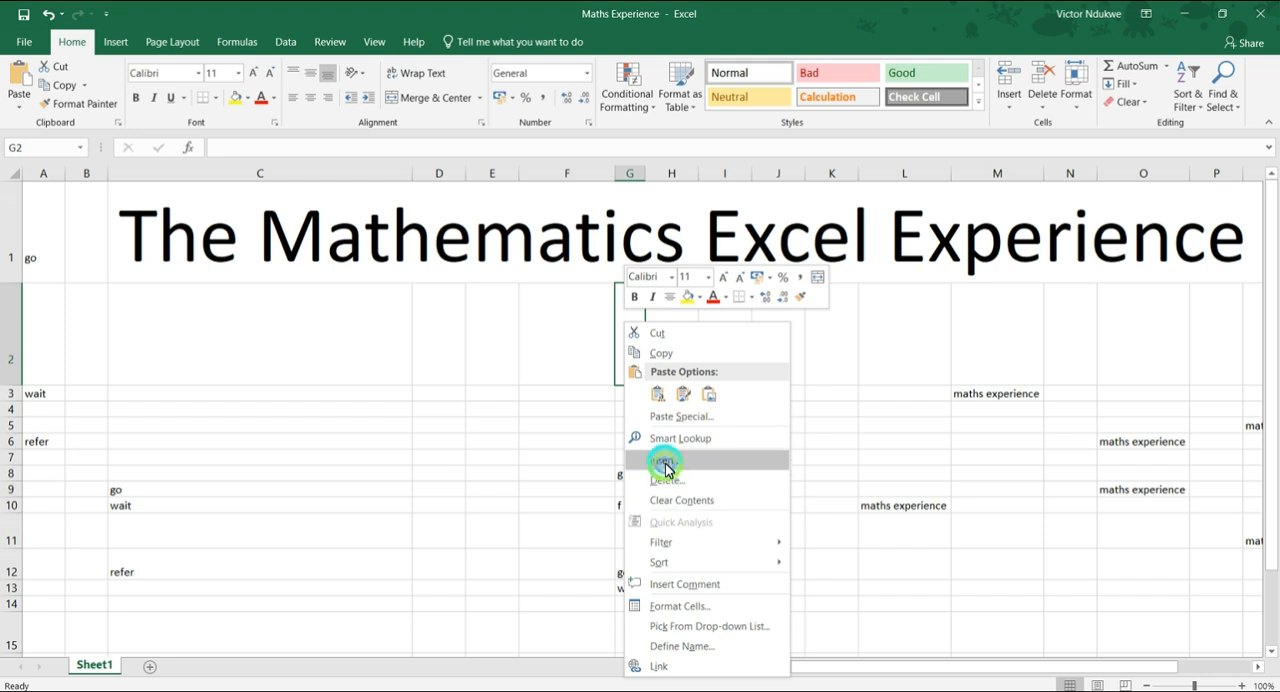
pyautogui.click(665, 465)
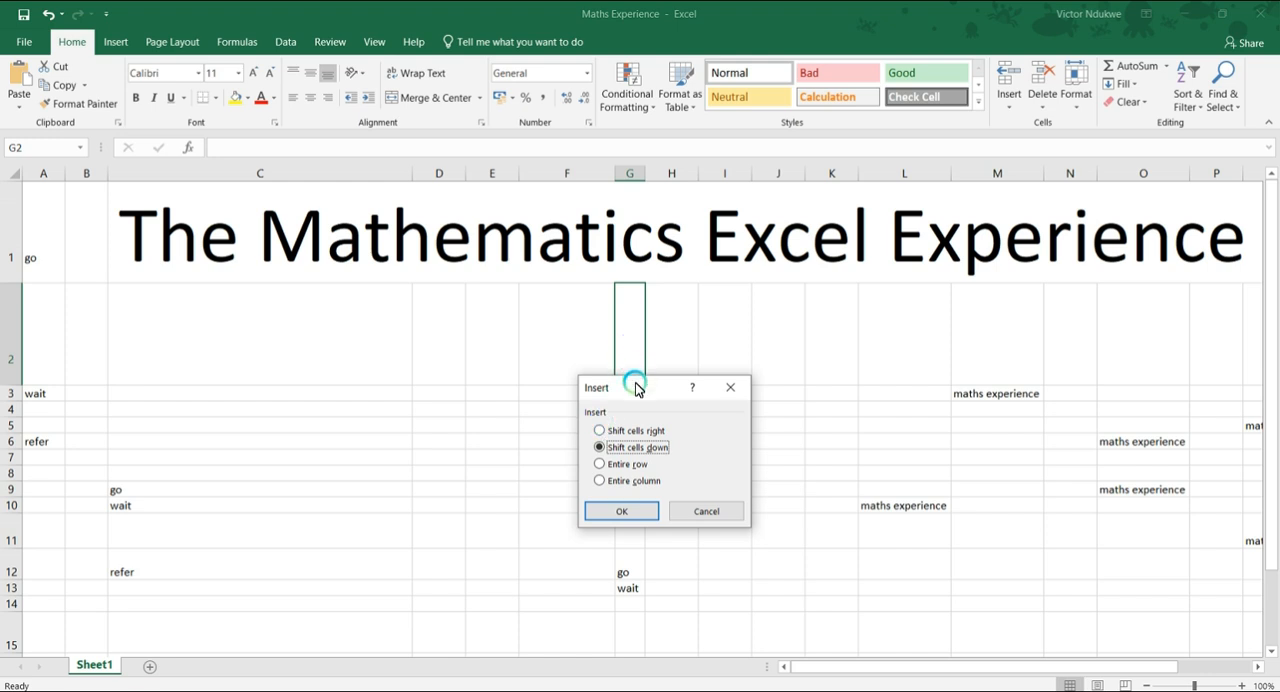
pyautogui.click(600, 430)
pyautogui.click(627, 514)
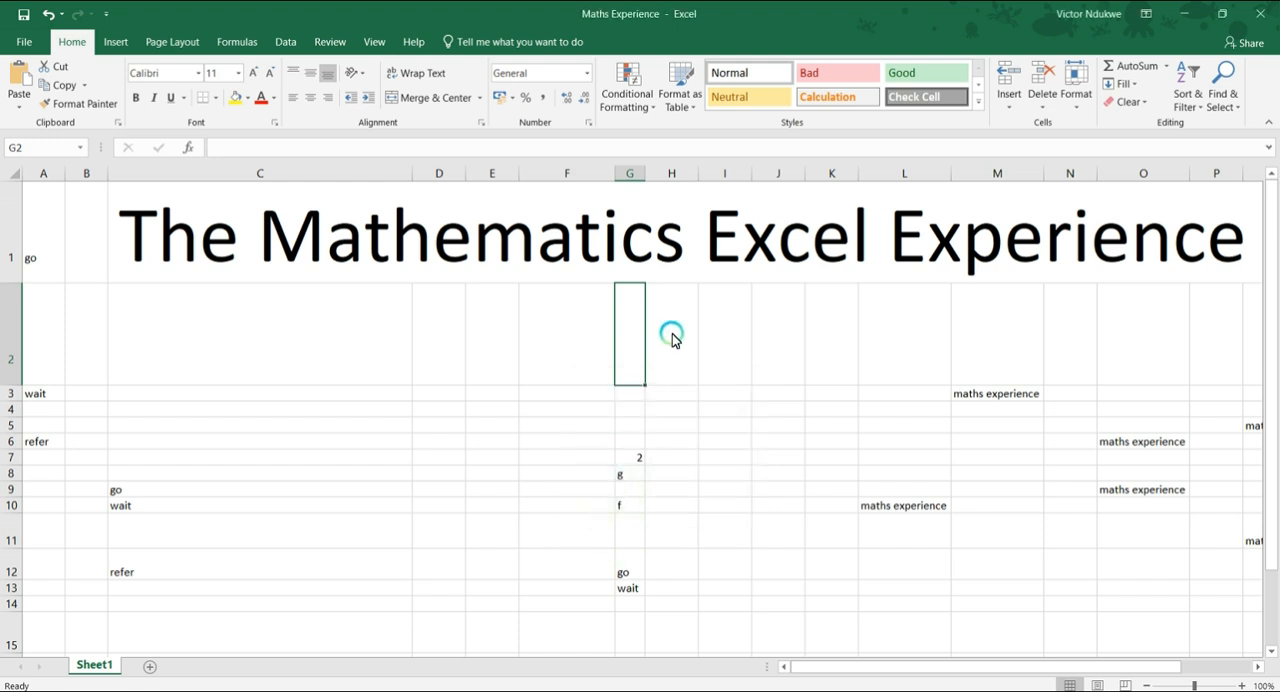
pyautogui.rightClick(632, 335)
pyautogui.click(660, 466)
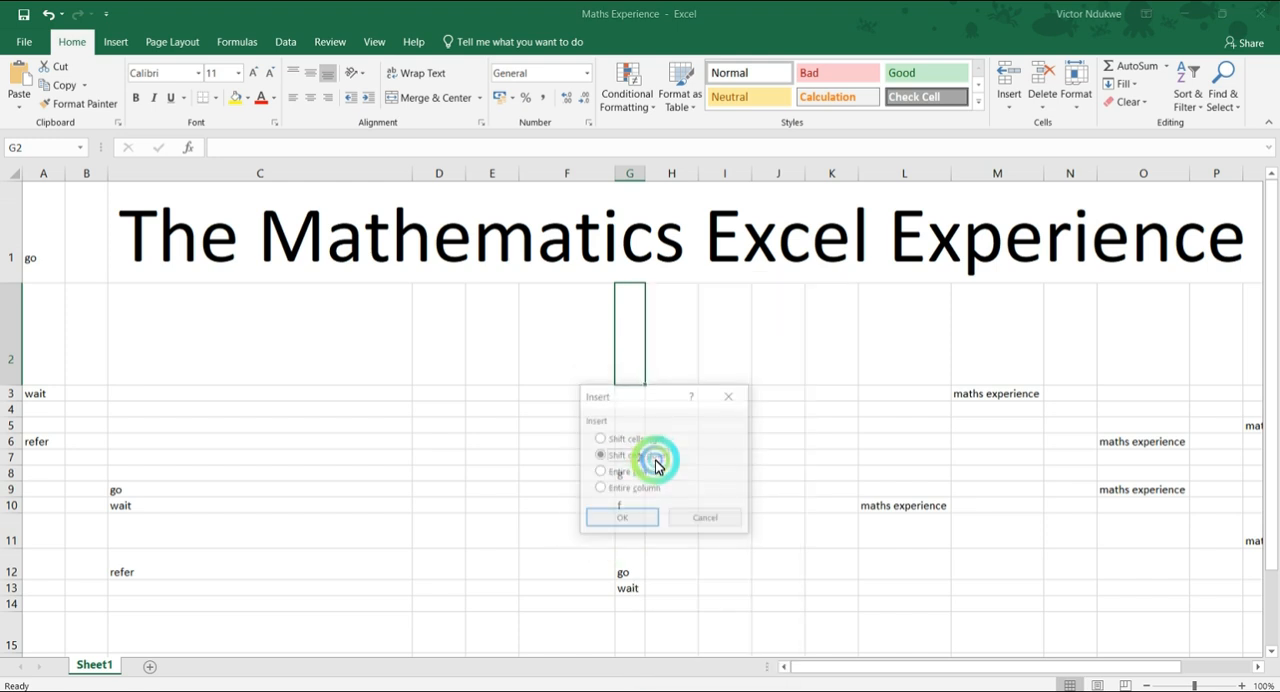
pyautogui.click(630, 442)
pyautogui.click(618, 516)
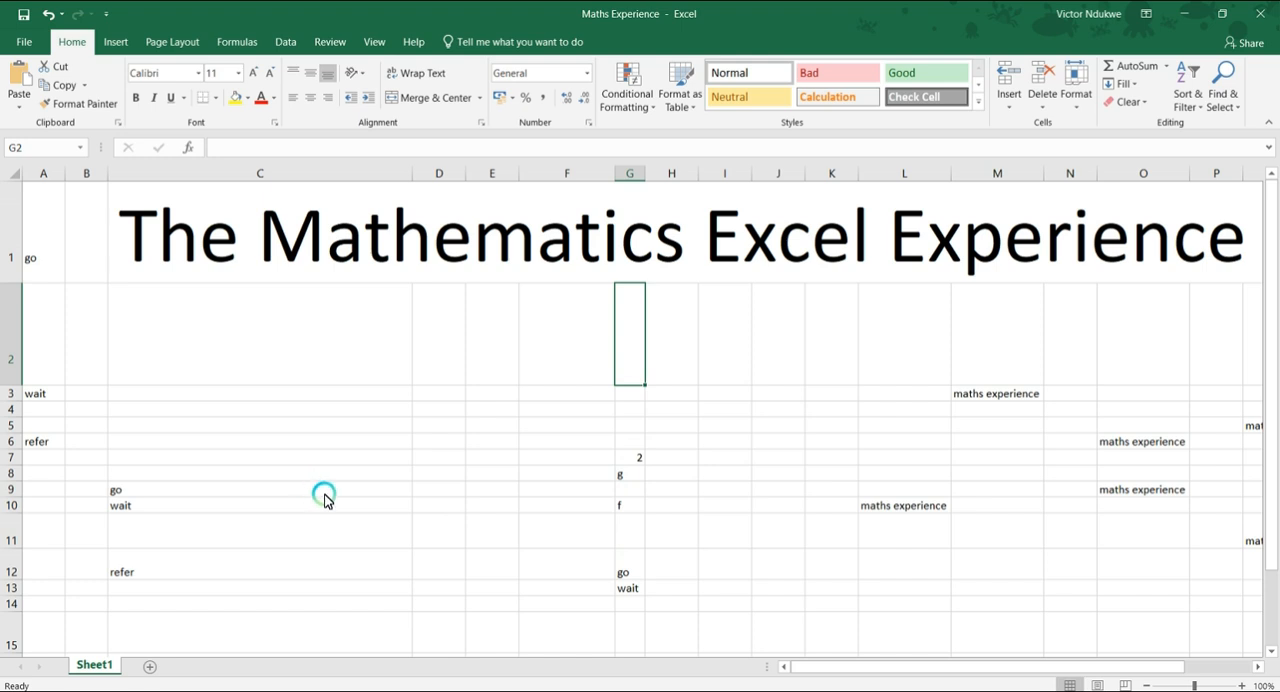
# Insert a blank cell at G7, shifting the existing cells in that row to the right.
pyautogui.click(627, 462)
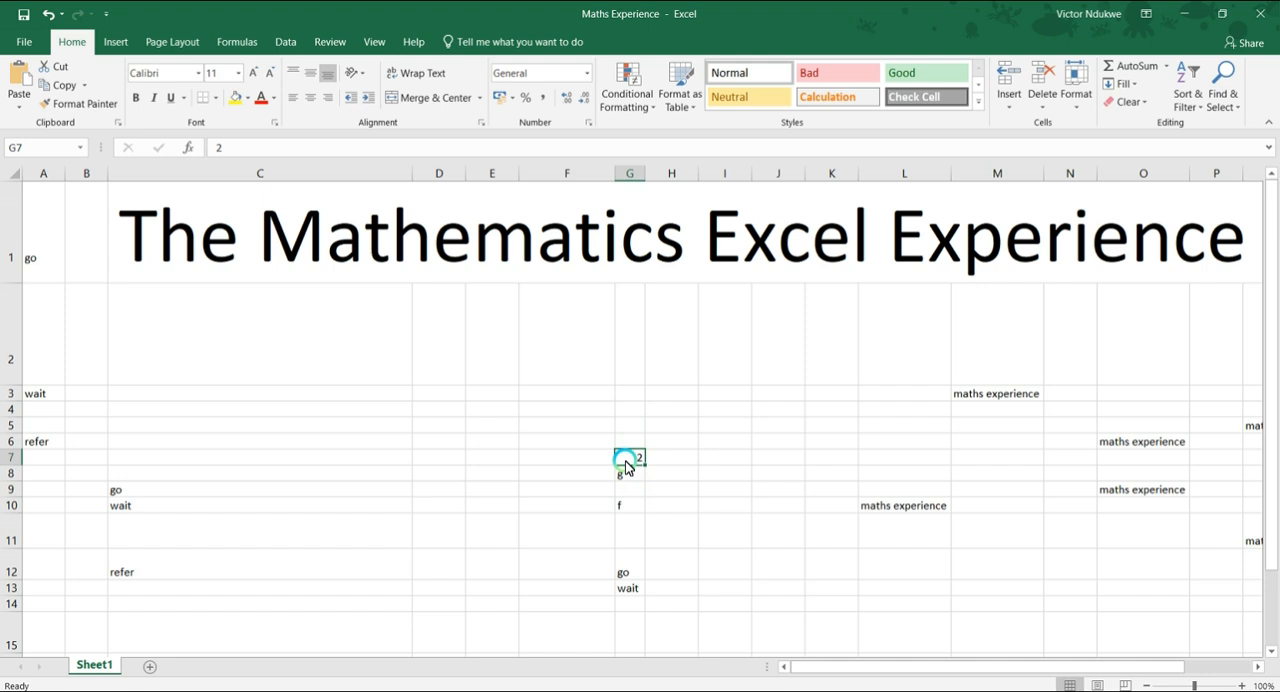
pyautogui.rightClick(628, 462)
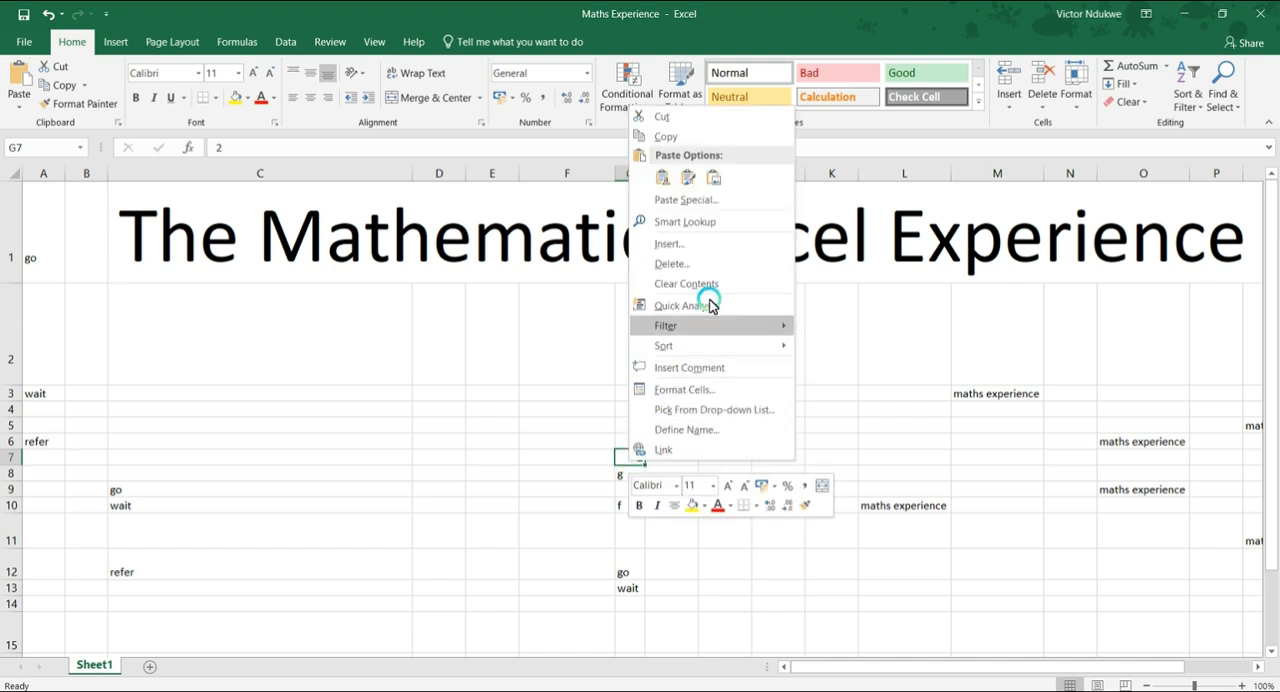
pyautogui.click(708, 244)
pyautogui.click(672, 211)
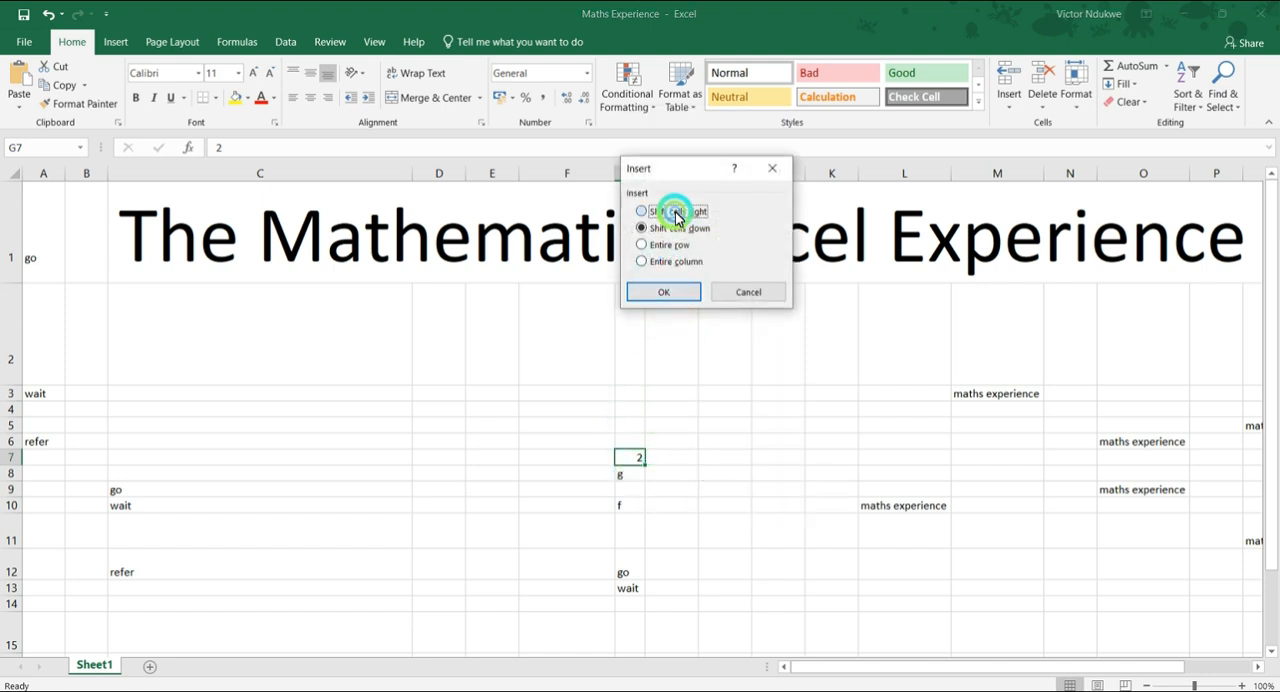
pyautogui.click(688, 290)
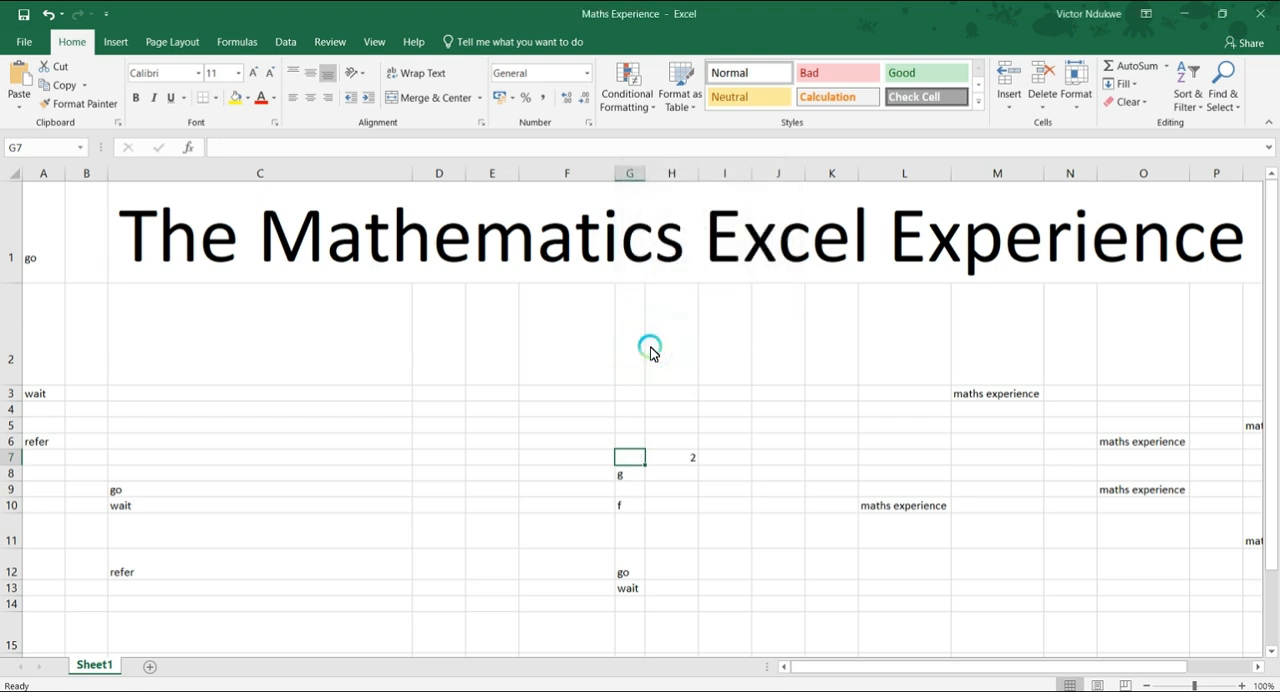
# Insert a blank cell at G8, shifting the existing cells in that column down.
pyautogui.rightClick(634, 478)
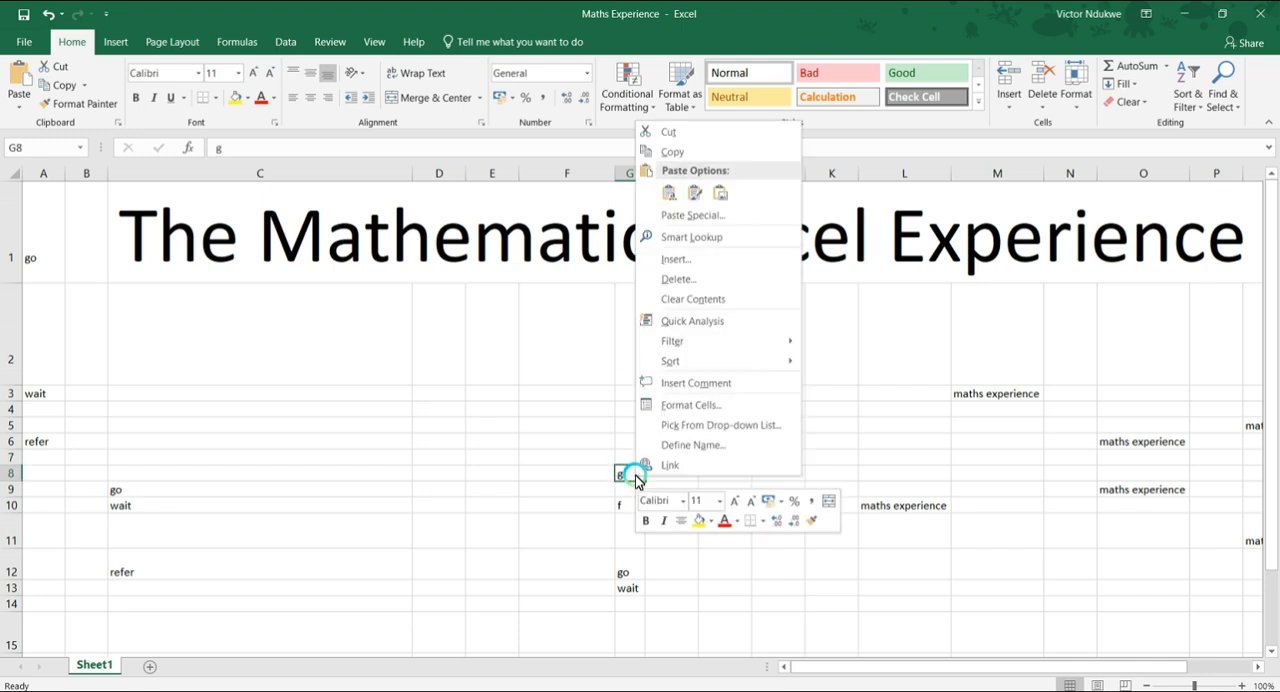
pyautogui.click(684, 261)
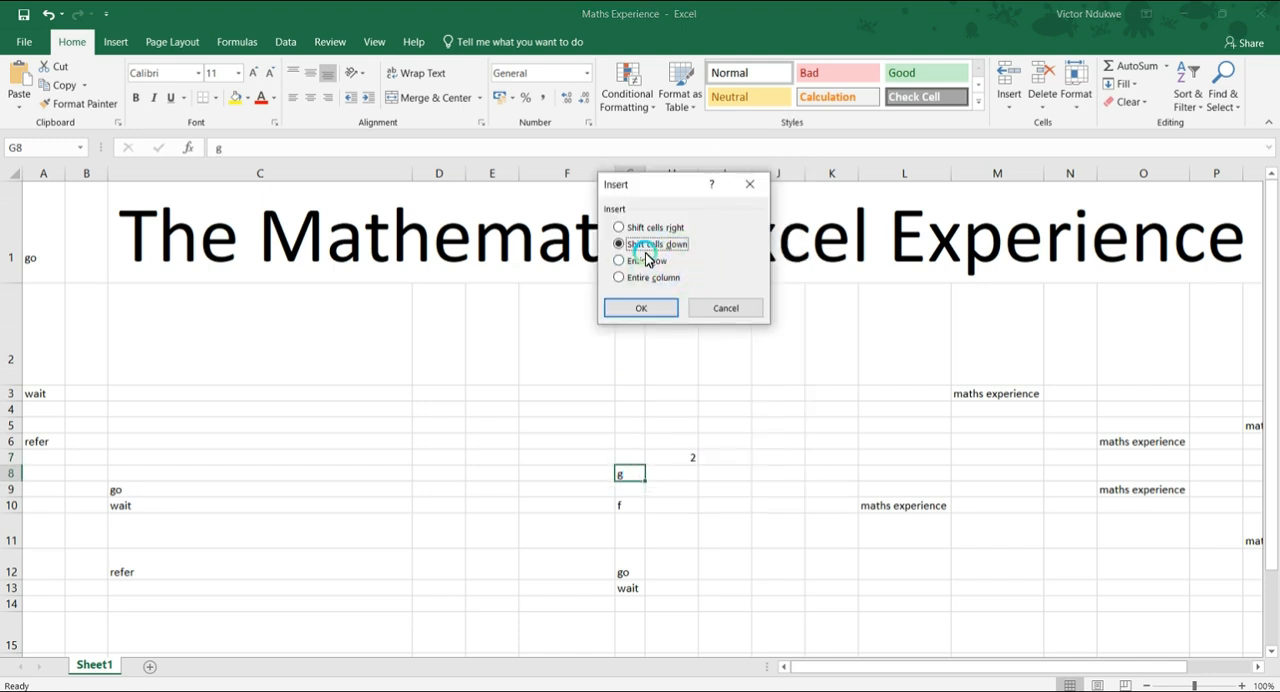
pyautogui.click(643, 312)
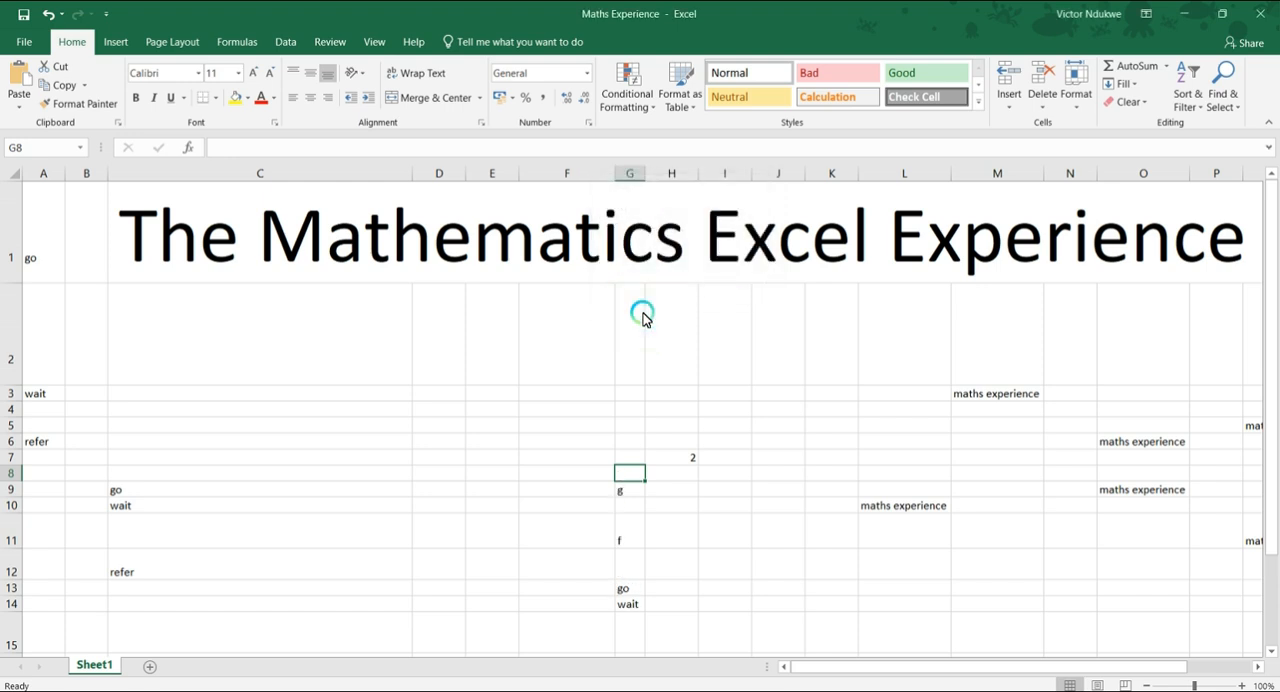
# Insert an entire blank row at cell H7, which holds the number 2.
pyautogui.rightClick(669, 461)
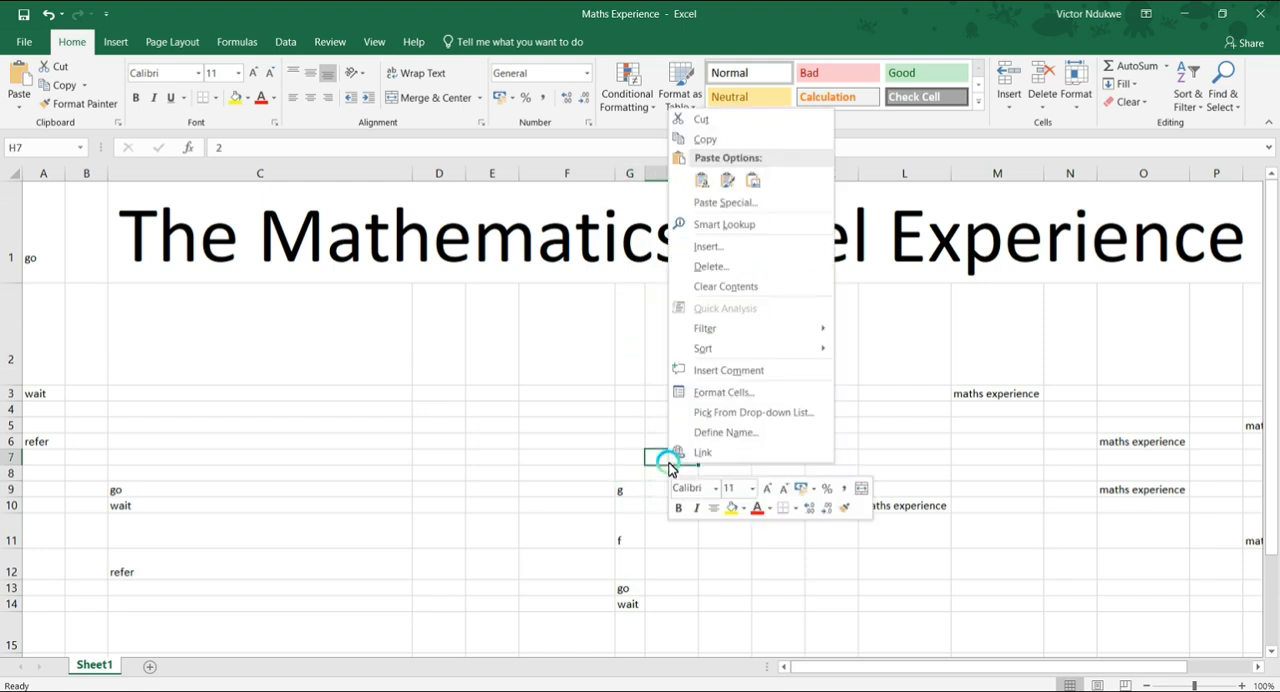
pyautogui.click(716, 249)
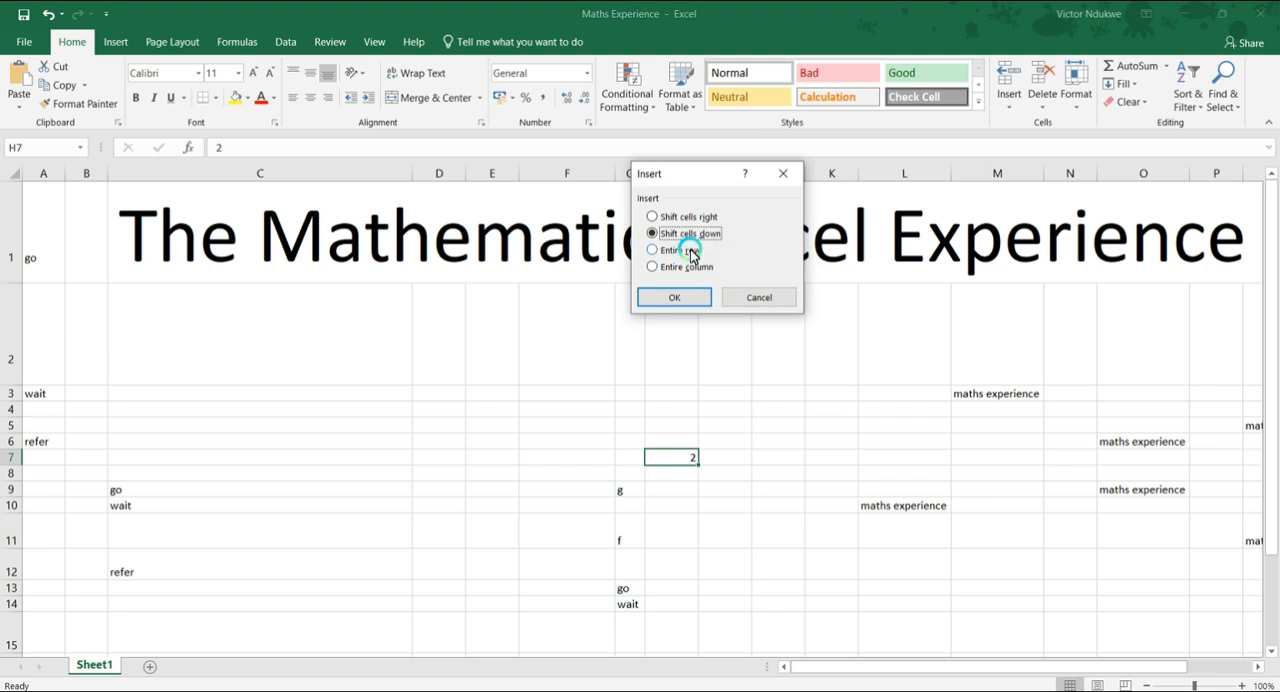
pyautogui.click(690, 251)
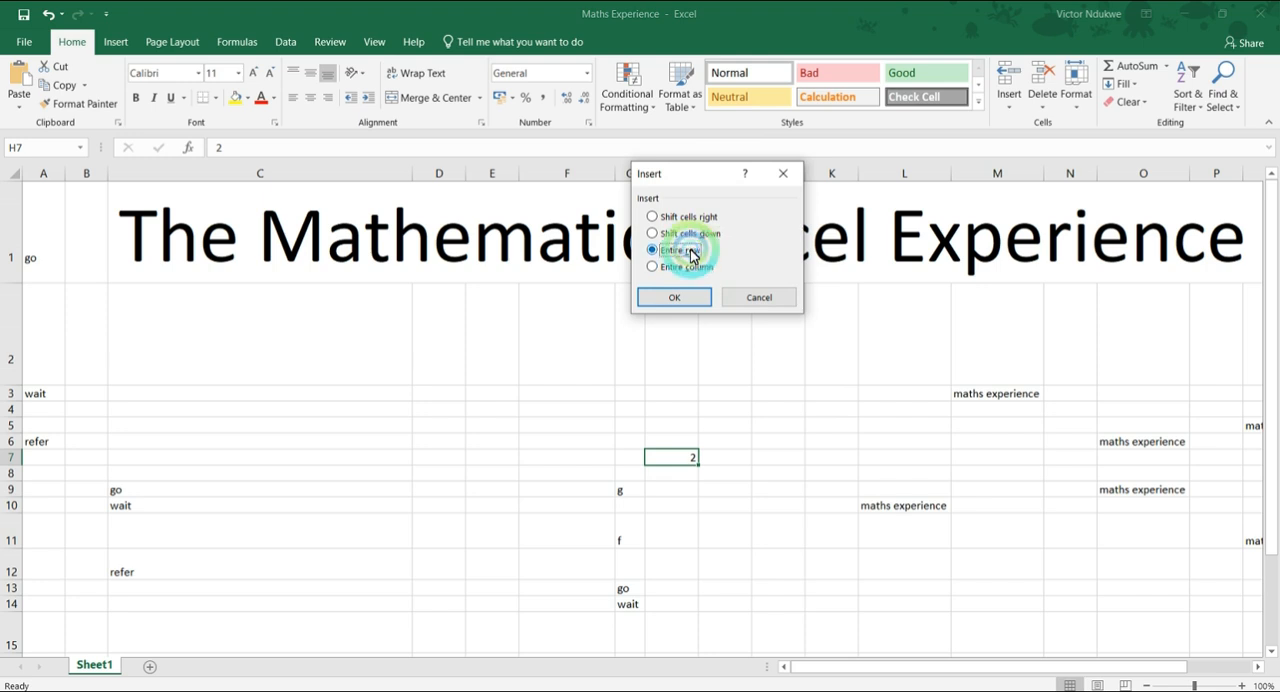
pyautogui.click(703, 300)
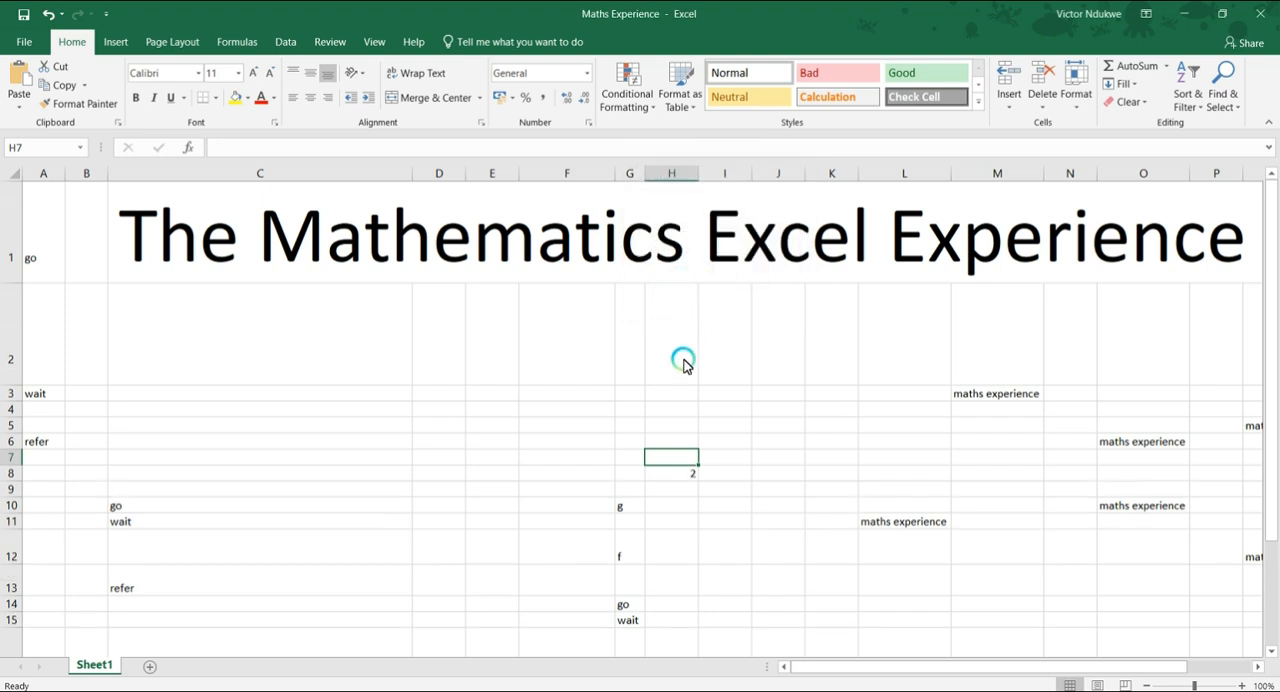
# Insert an entire blank column at cell H8, which holds the number 2.
pyautogui.rightClick(683, 470)
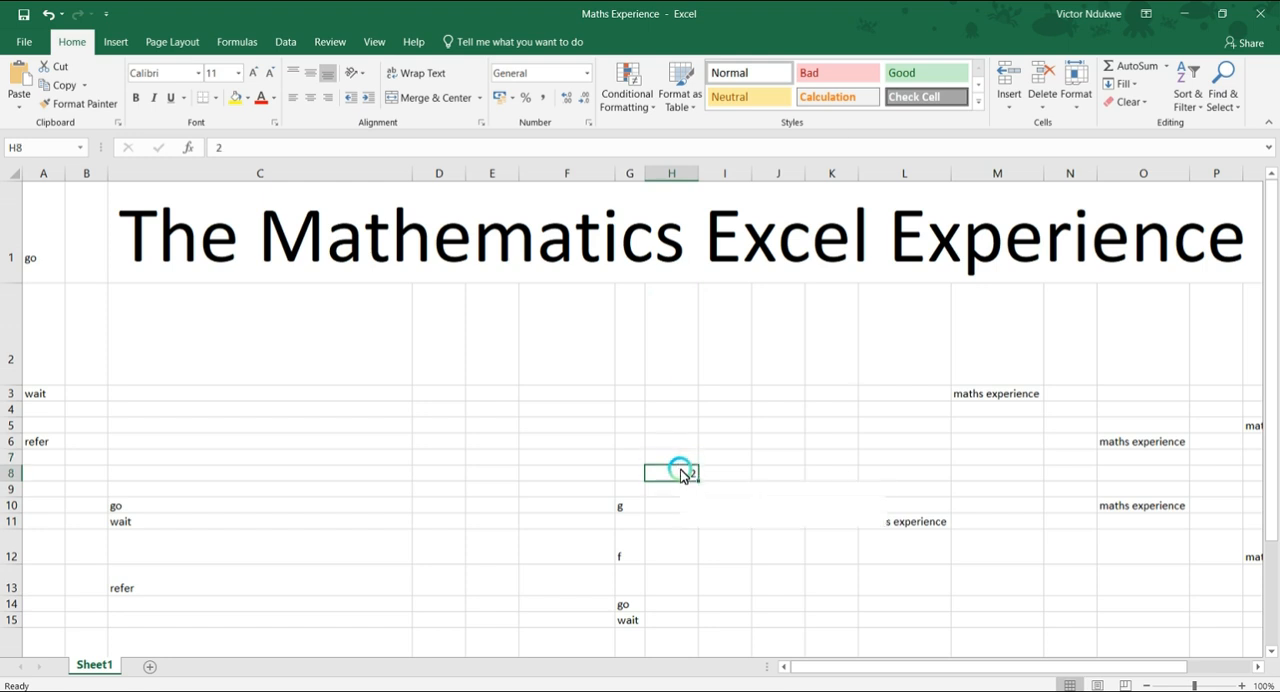
pyautogui.click(719, 256)
pyautogui.click(682, 275)
pyautogui.click(677, 303)
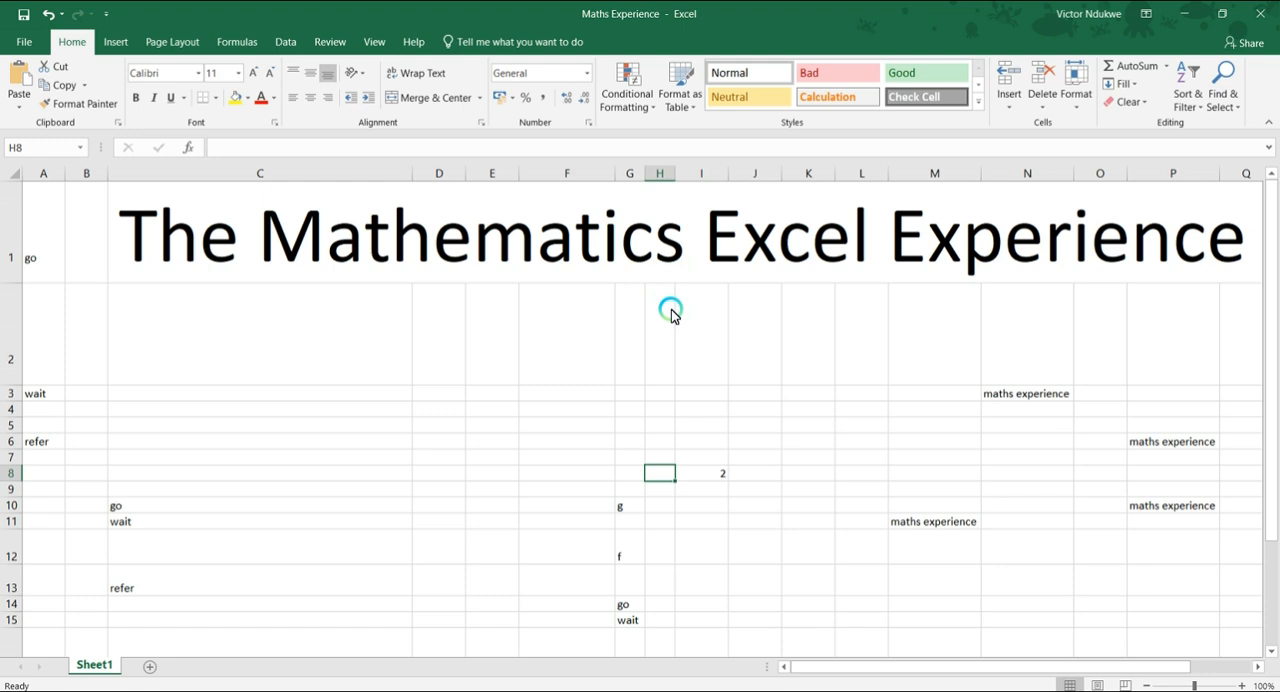
# Insert a blank cell at I8, shifting the existing cells in that row to the right.
pyautogui.rightClick(697, 477)
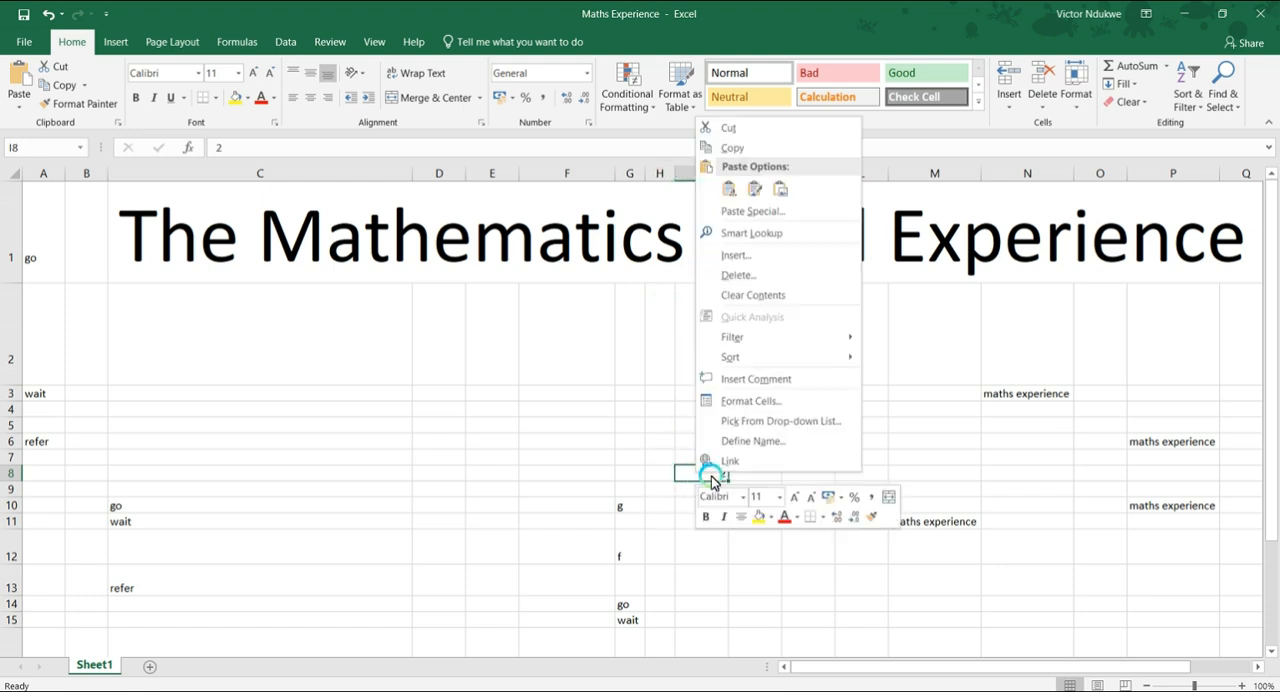
pyautogui.click(737, 255)
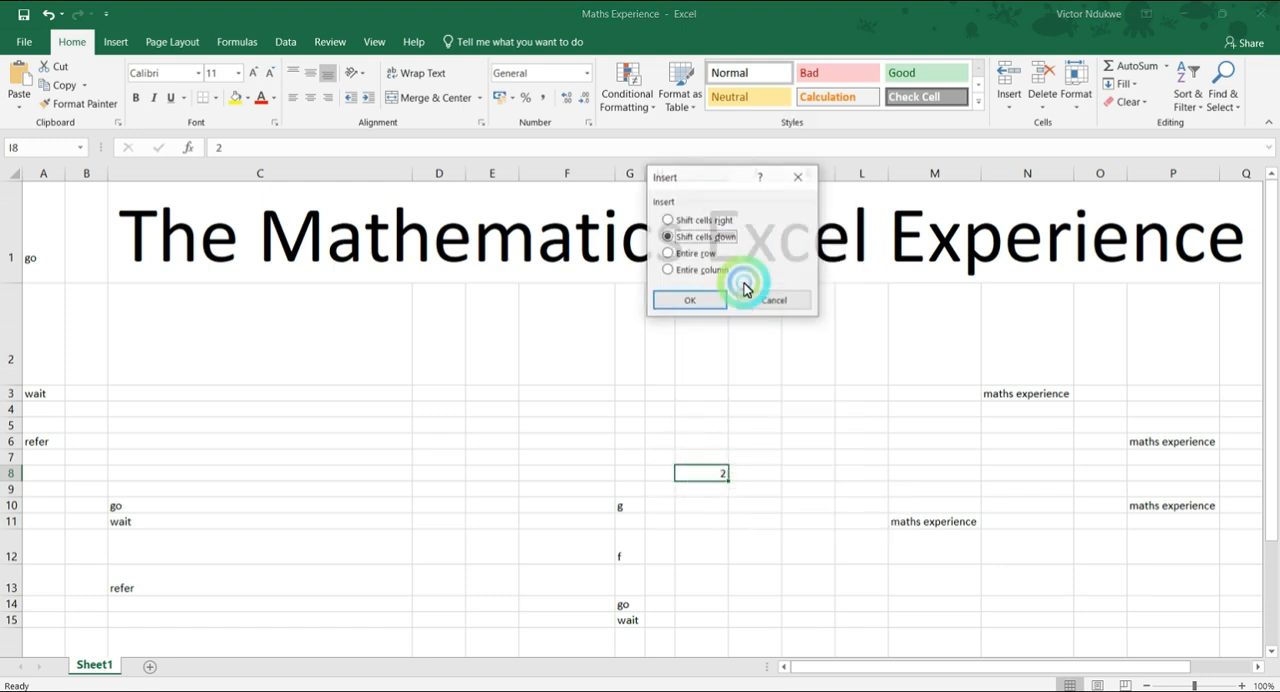
pyautogui.click(700, 220)
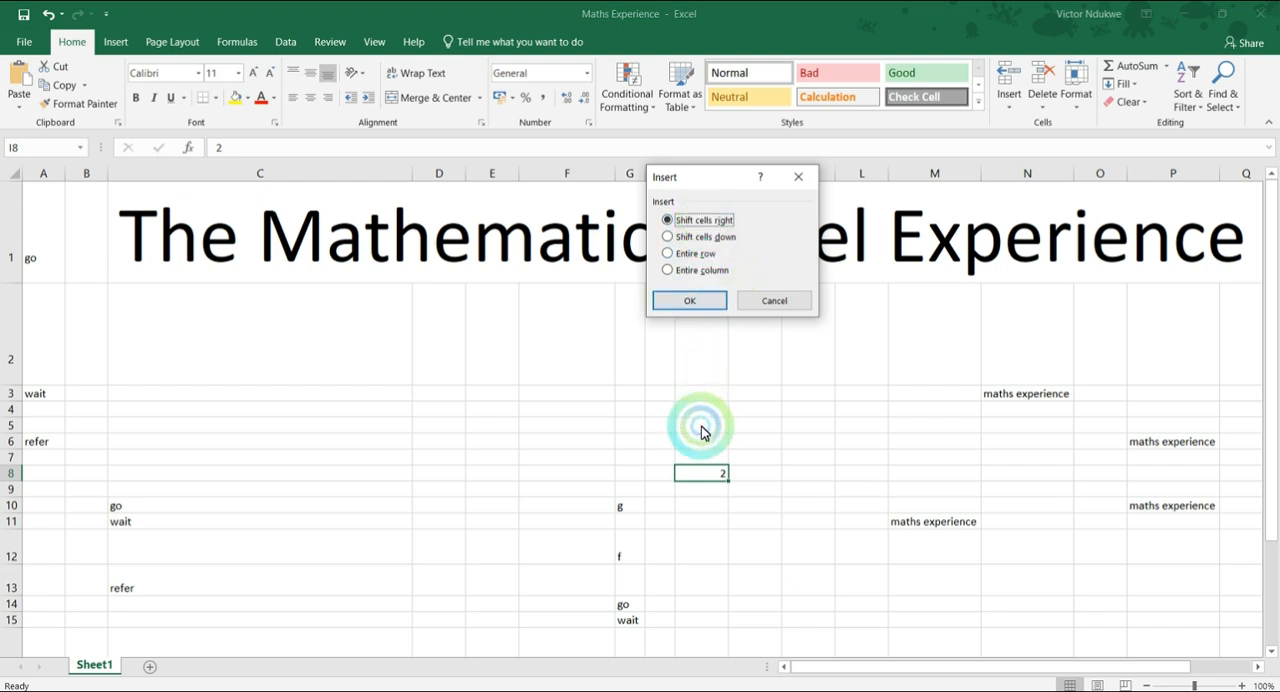
pyautogui.click(676, 300)
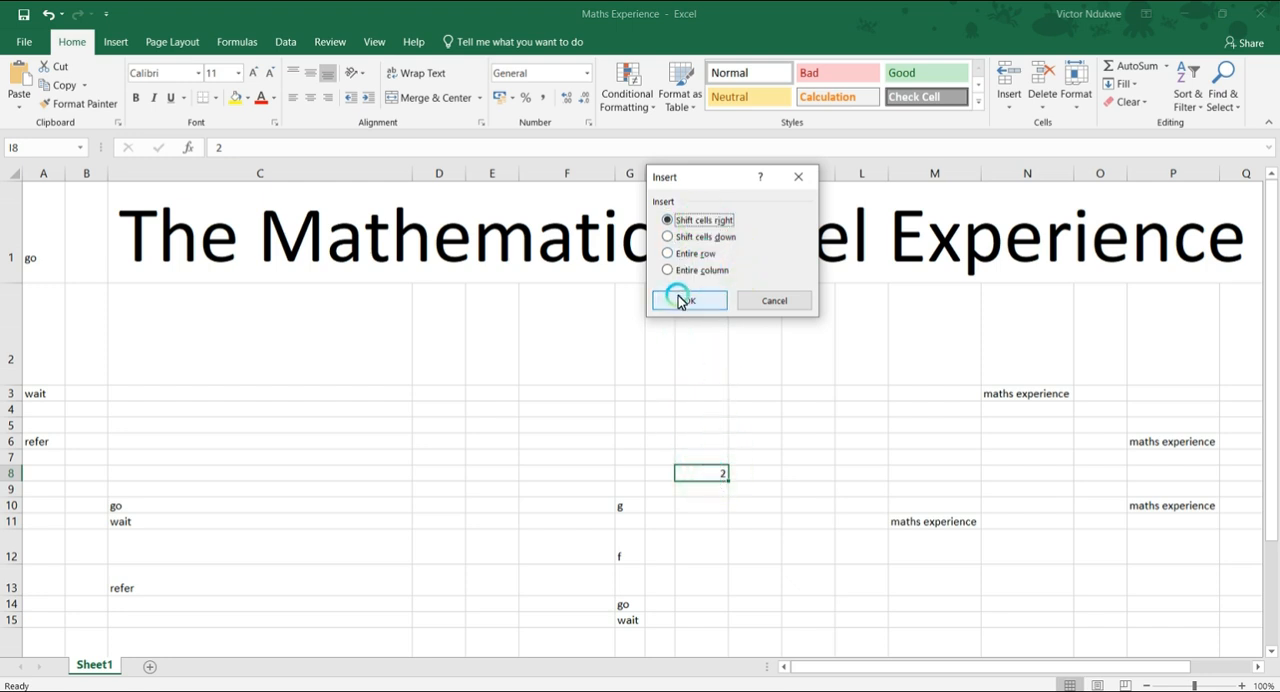
# Insert a blank cell at J8, shifting the existing cells in that column down.
pyautogui.click(753, 474)
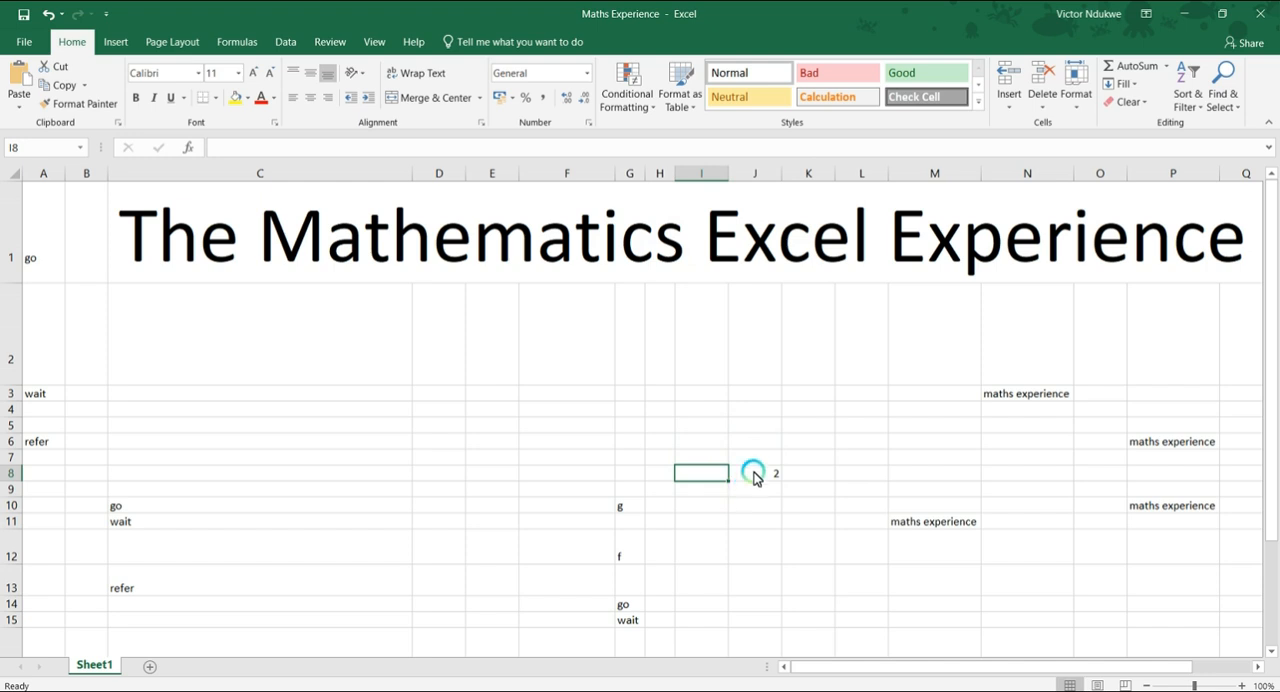
pyautogui.rightClick(753, 474)
pyautogui.click(766, 253)
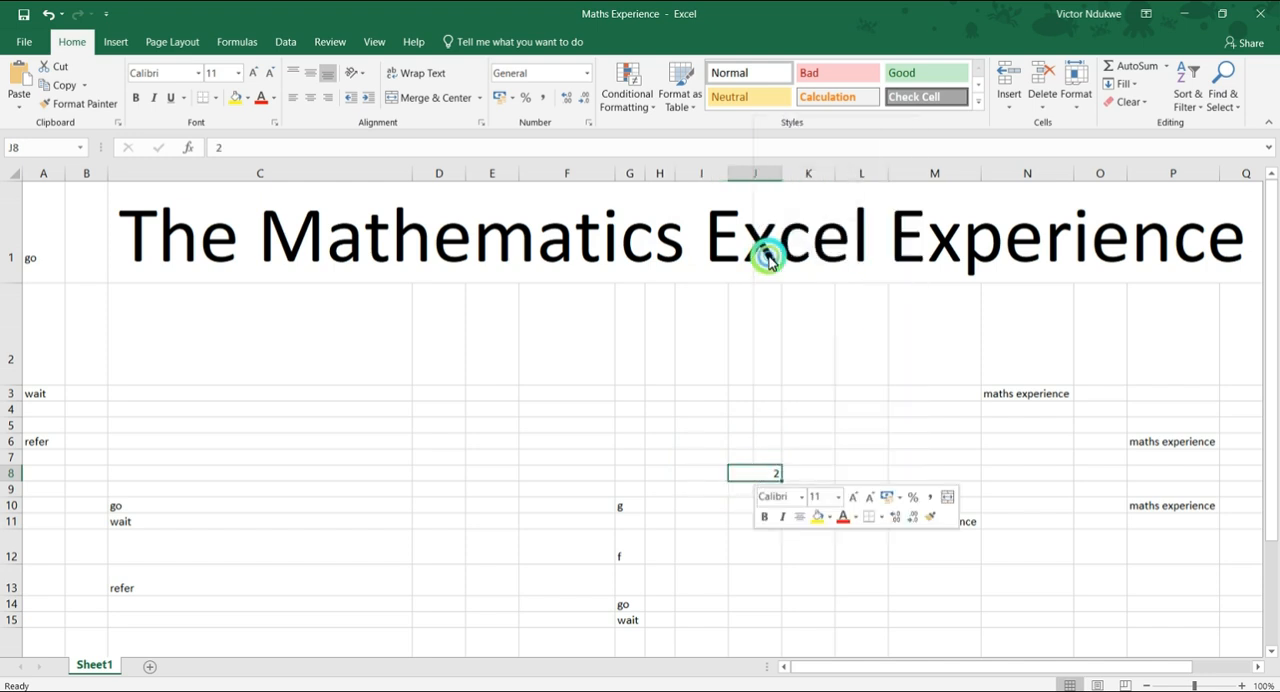
pyautogui.click(715, 308)
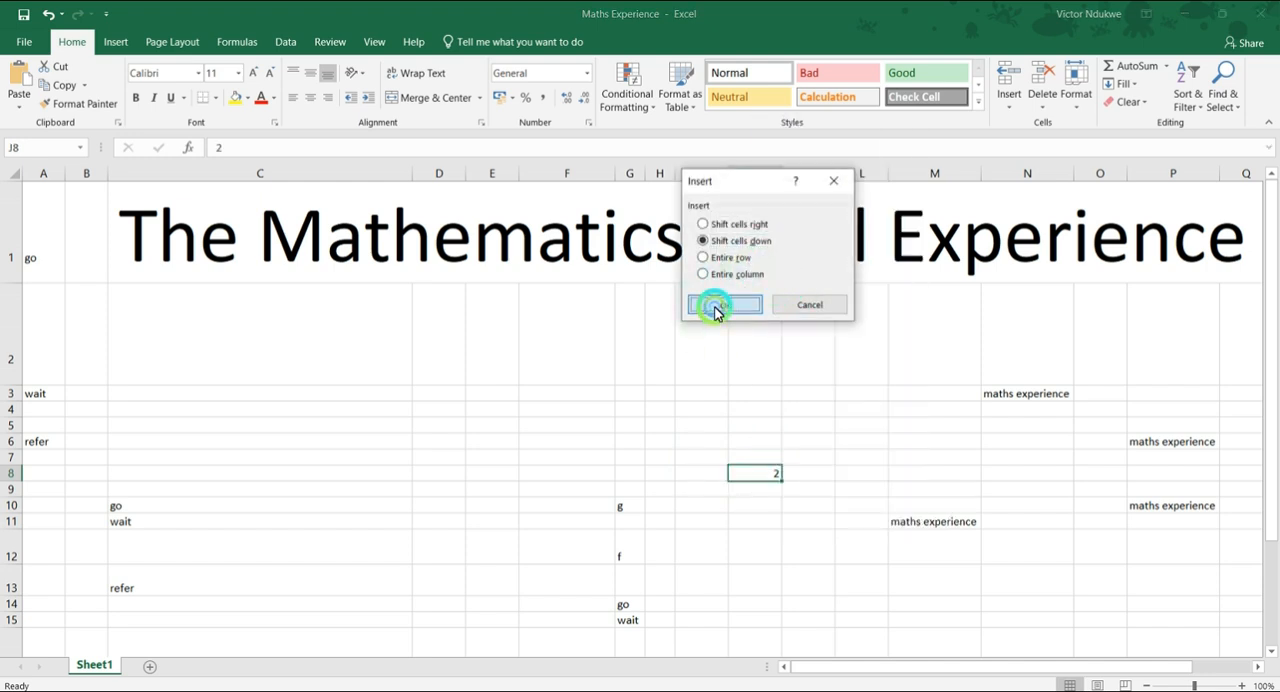
# Insert an entire blank row at cell J9, which holds the number 2.
pyautogui.rightClick(757, 495)
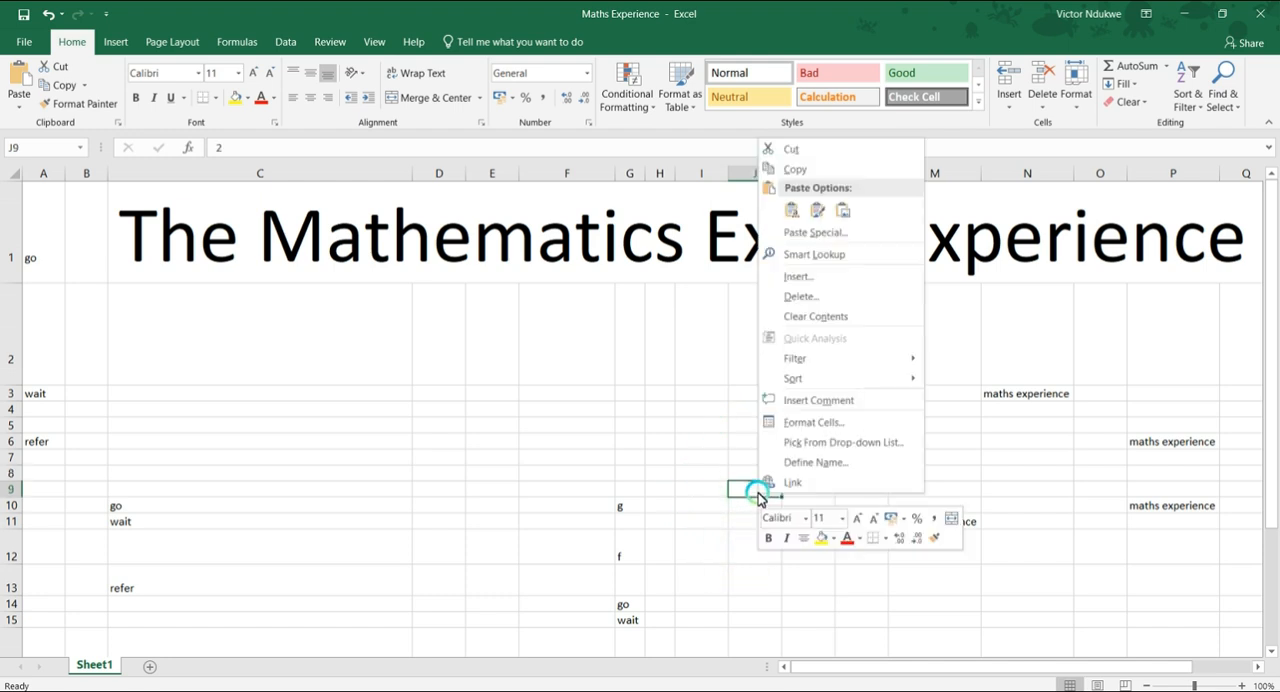
pyautogui.click(789, 279)
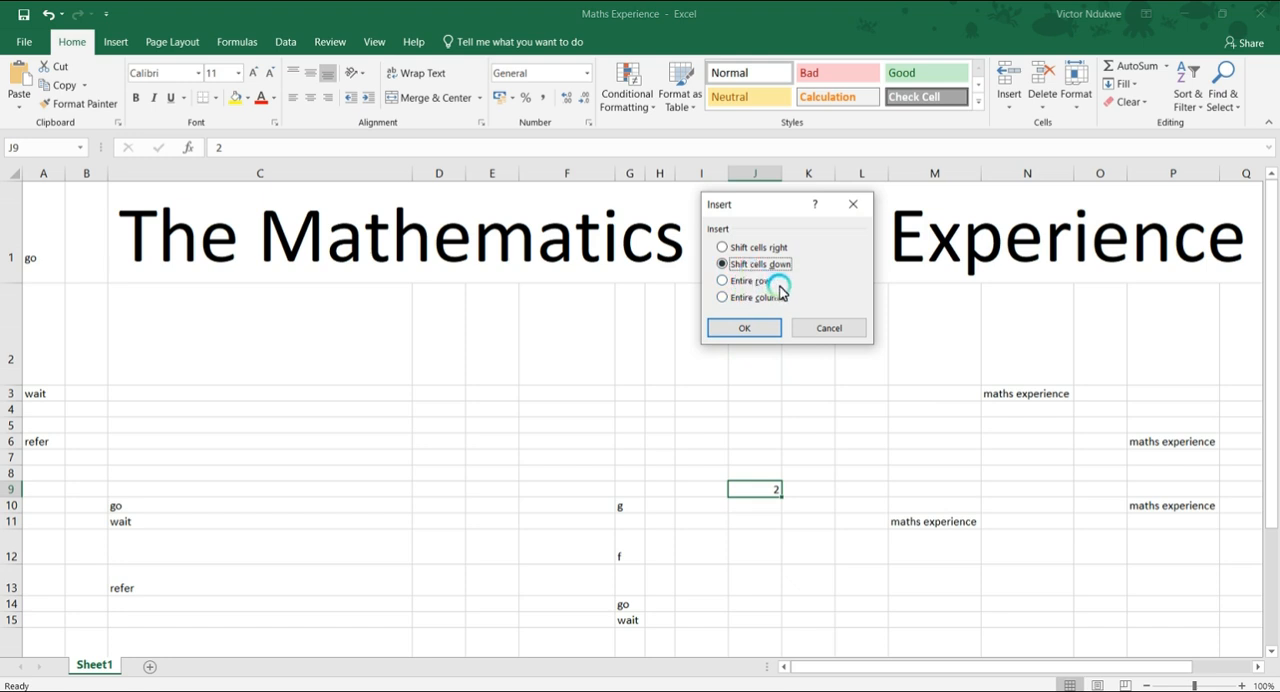
pyautogui.click(742, 280)
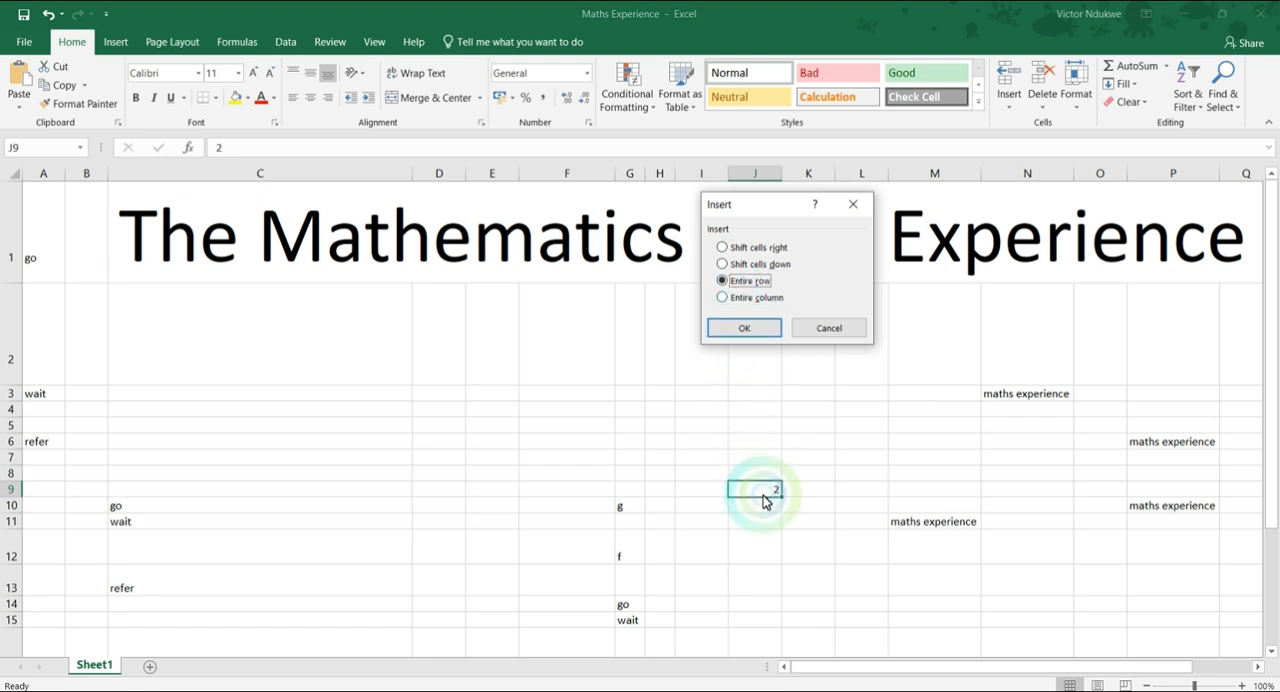
pyautogui.click(748, 330)
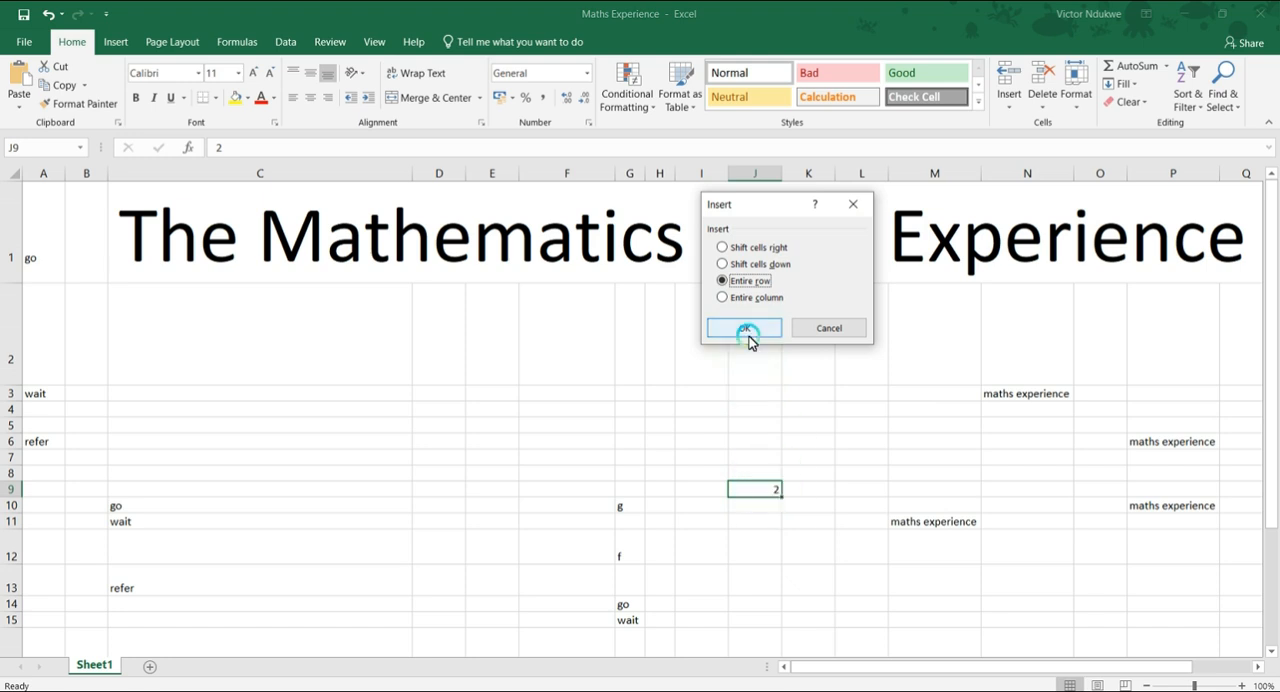
# Insert an entire blank column at cell J10, which holds the number 2.
pyautogui.rightClick(768, 508)
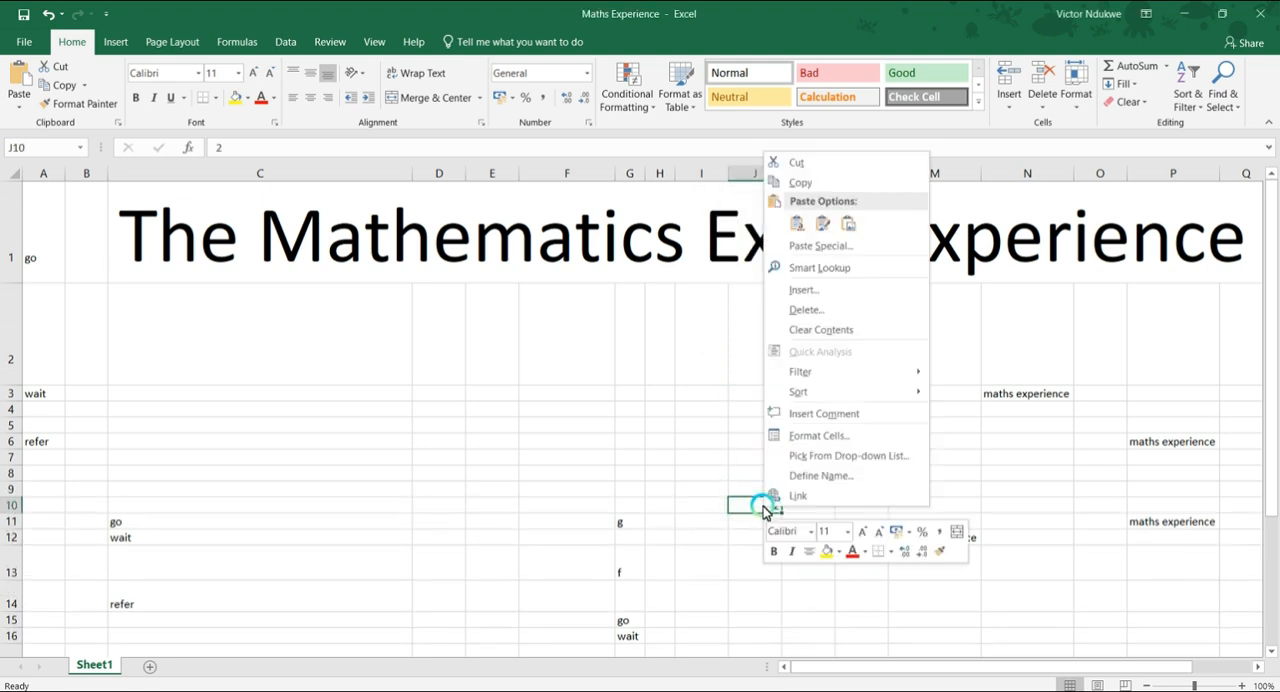
pyautogui.click(800, 289)
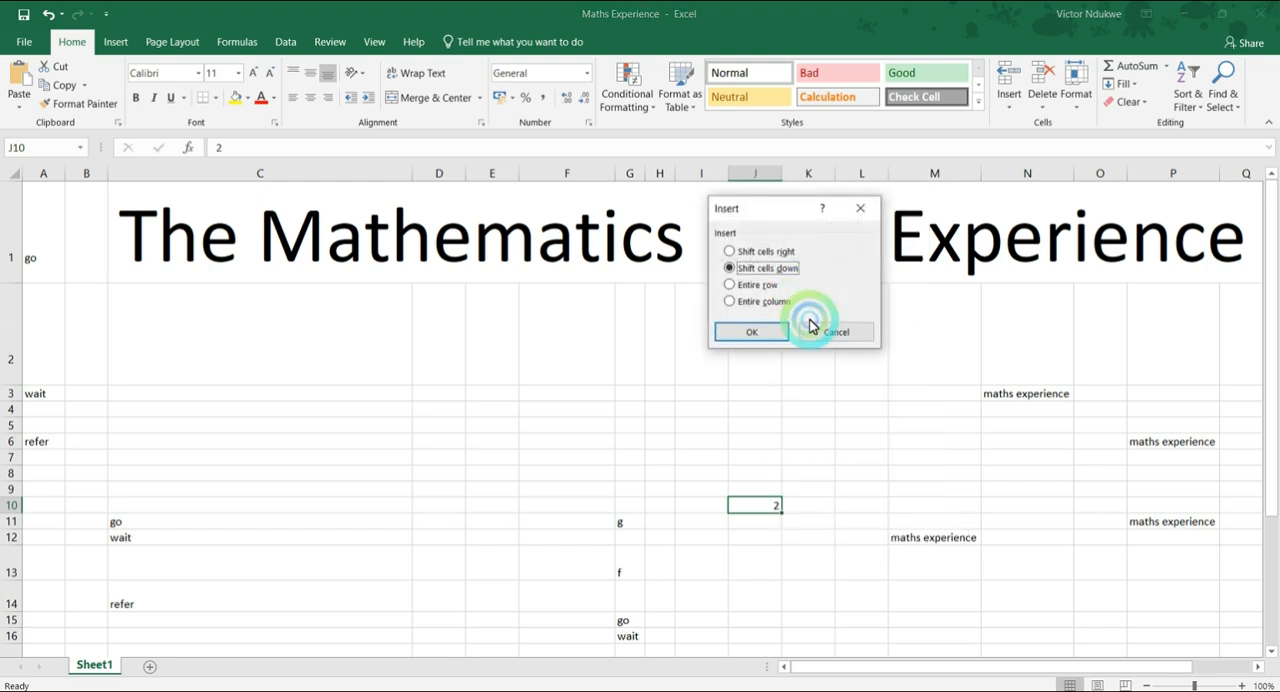
pyautogui.click(750, 300)
pyautogui.click(751, 333)
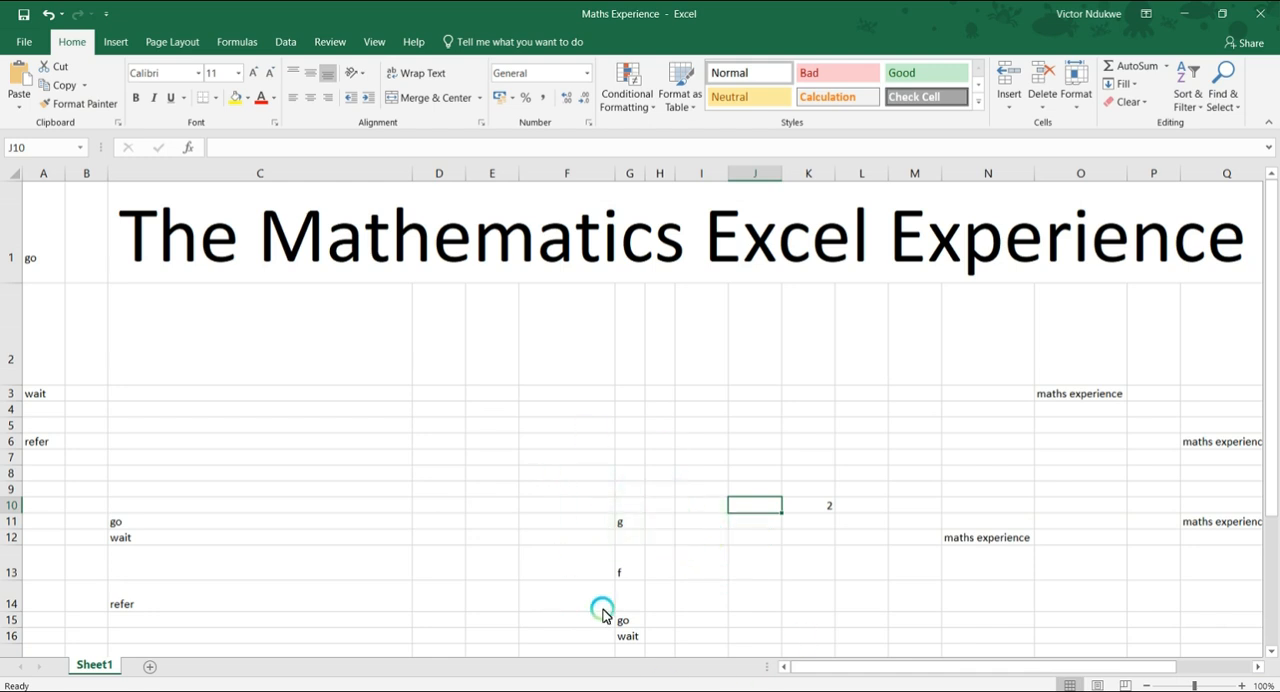
# Delete row 10, which holds the number 2, and the blank column B before the large title text.
pyautogui.rightClick(5, 508)
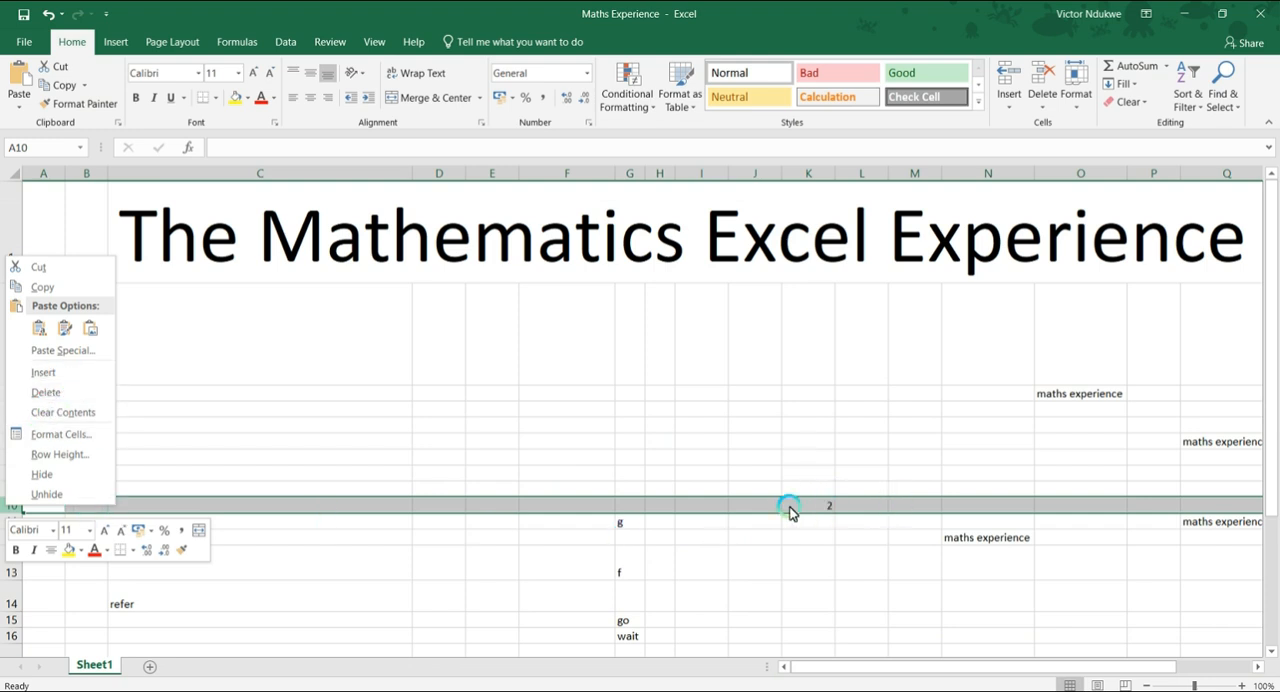
pyautogui.click(60, 403)
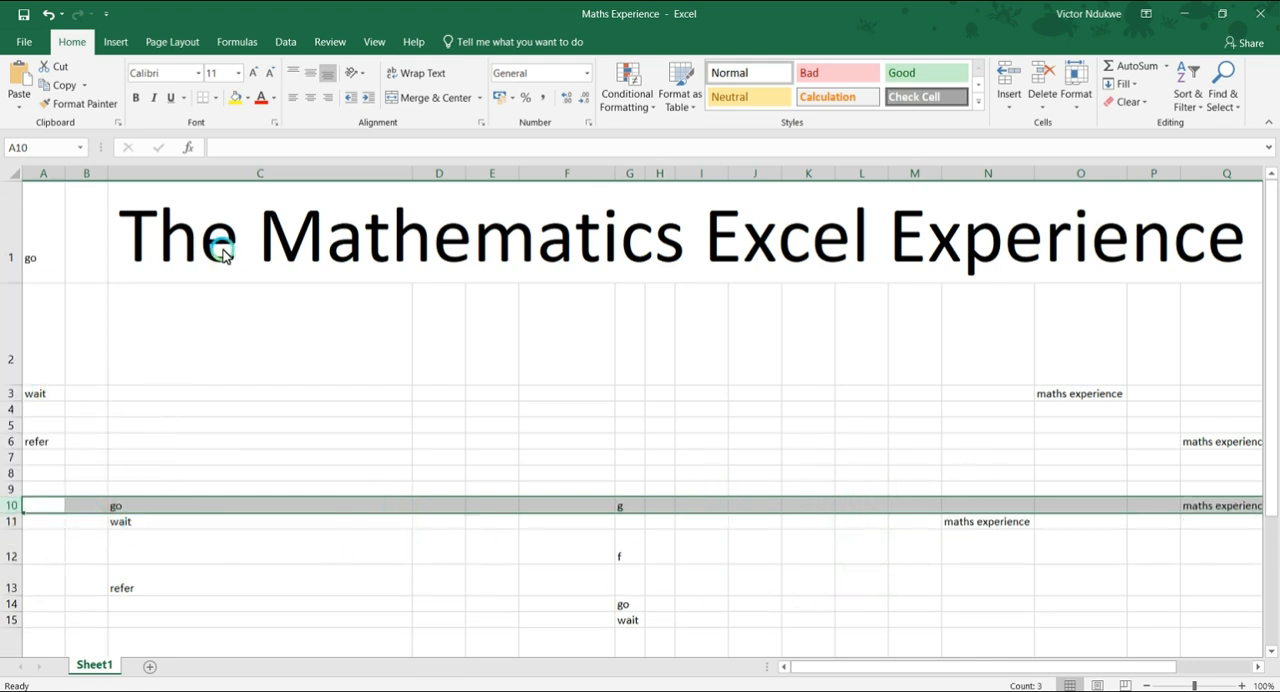
pyautogui.rightClick(90, 178)
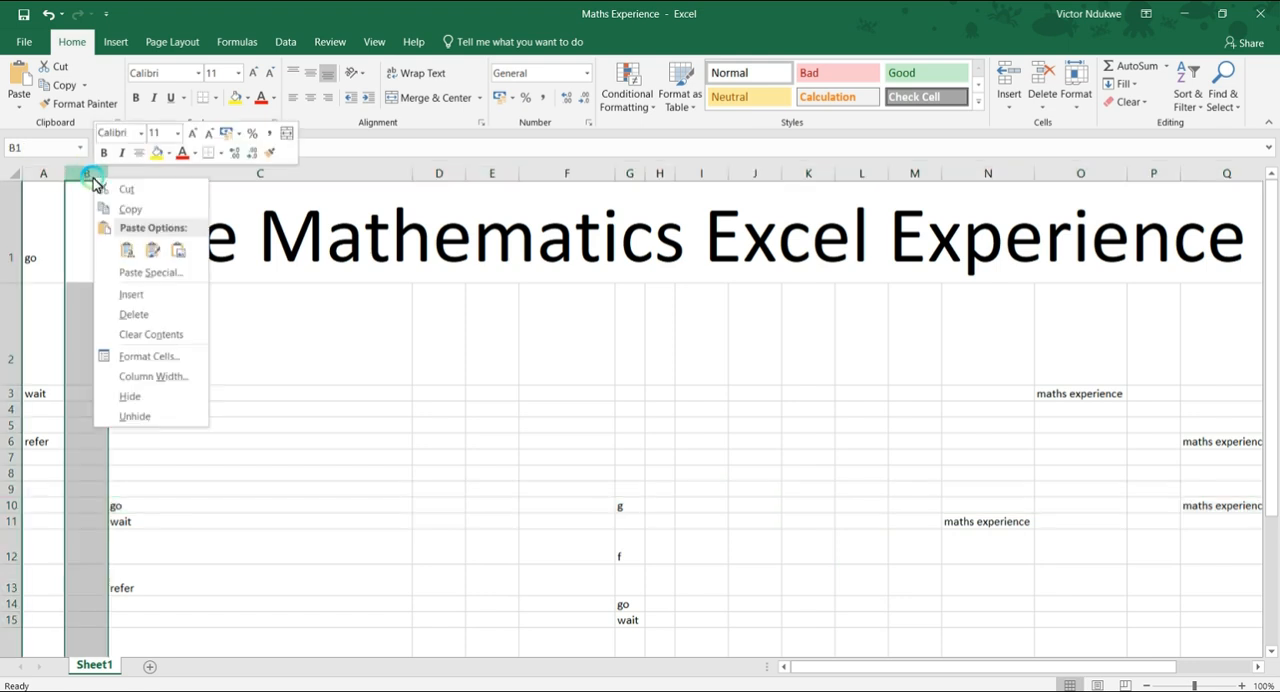
pyautogui.click(136, 316)
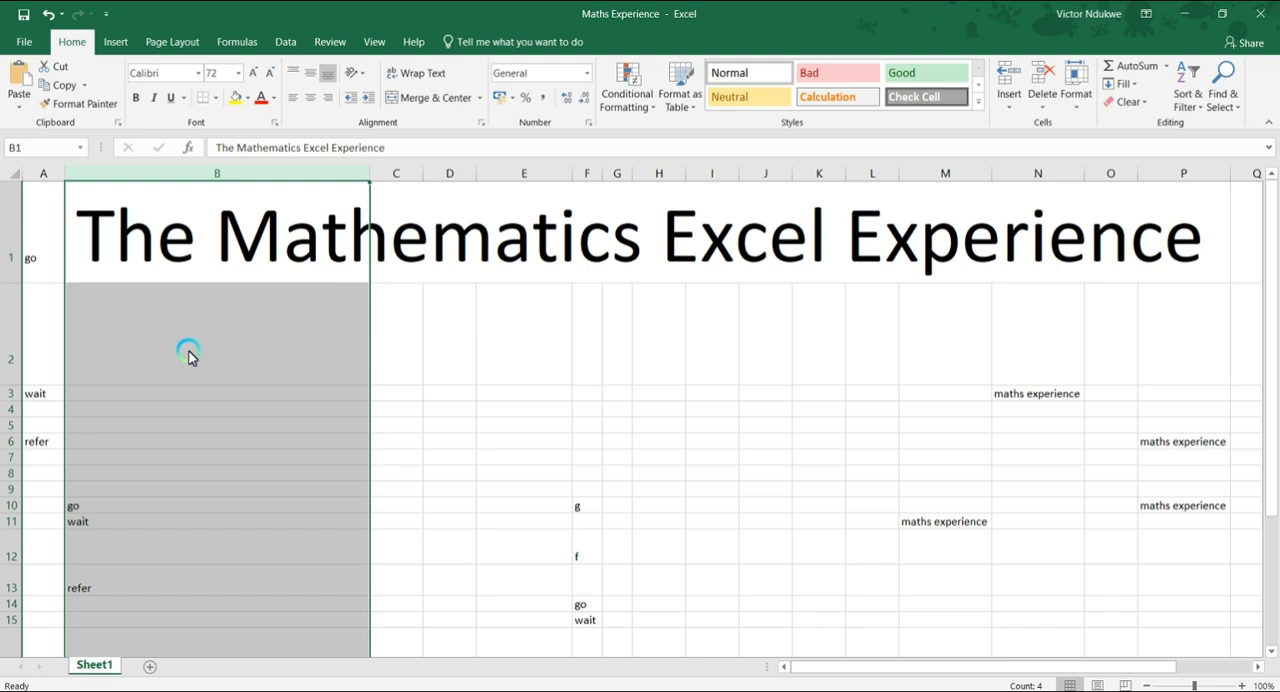
pyautogui.click(410, 340)
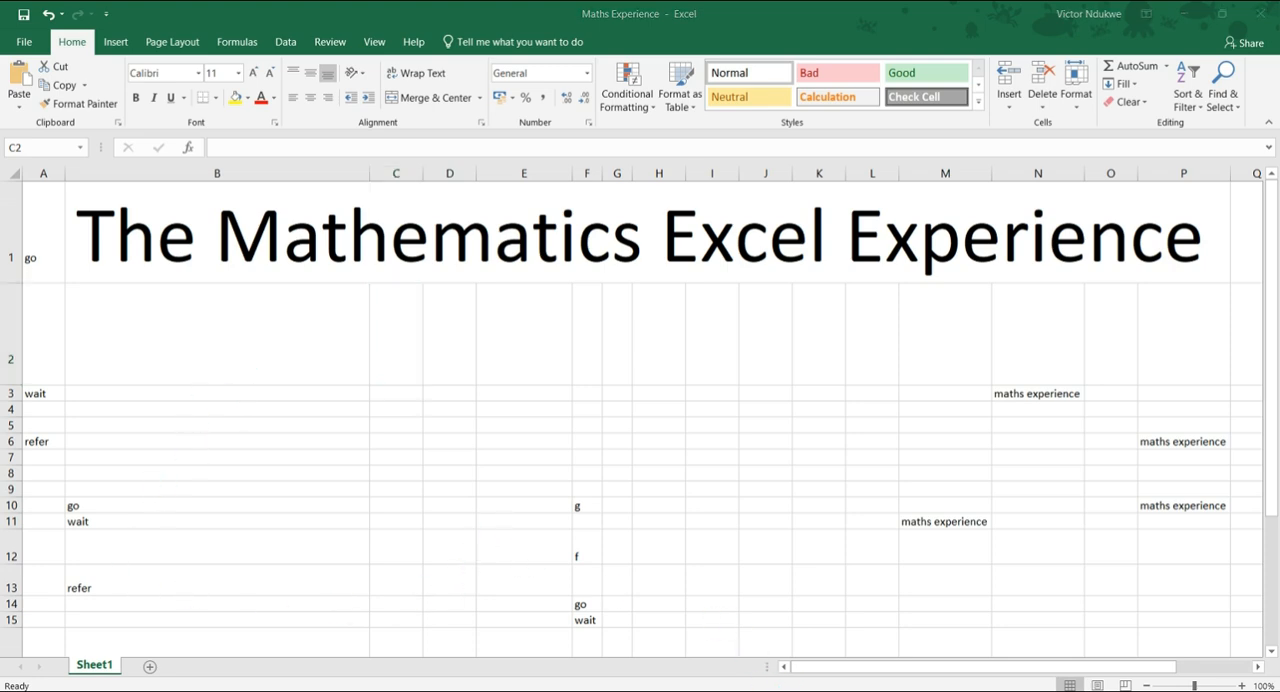
# Switch to the PowerPoint table of contents and review the topics on modifying columns, rows and cells.
pyautogui.click(762, 690)
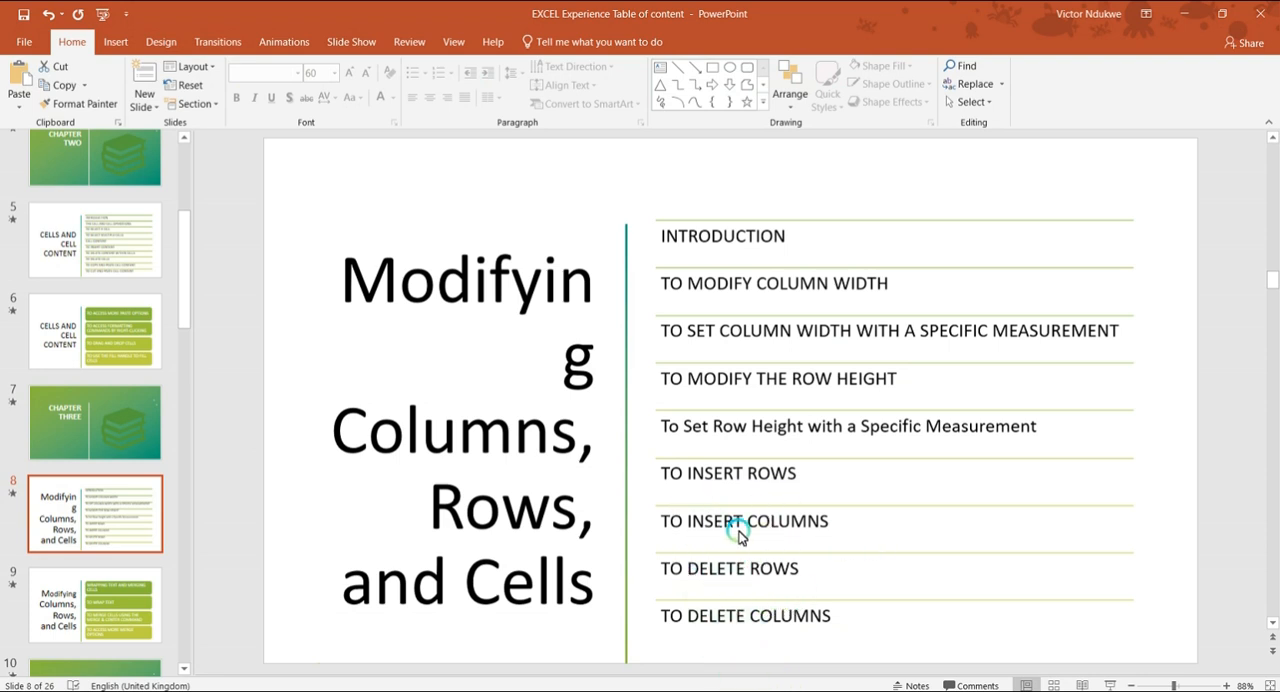
pyautogui.scroll(-1, 735, 484)
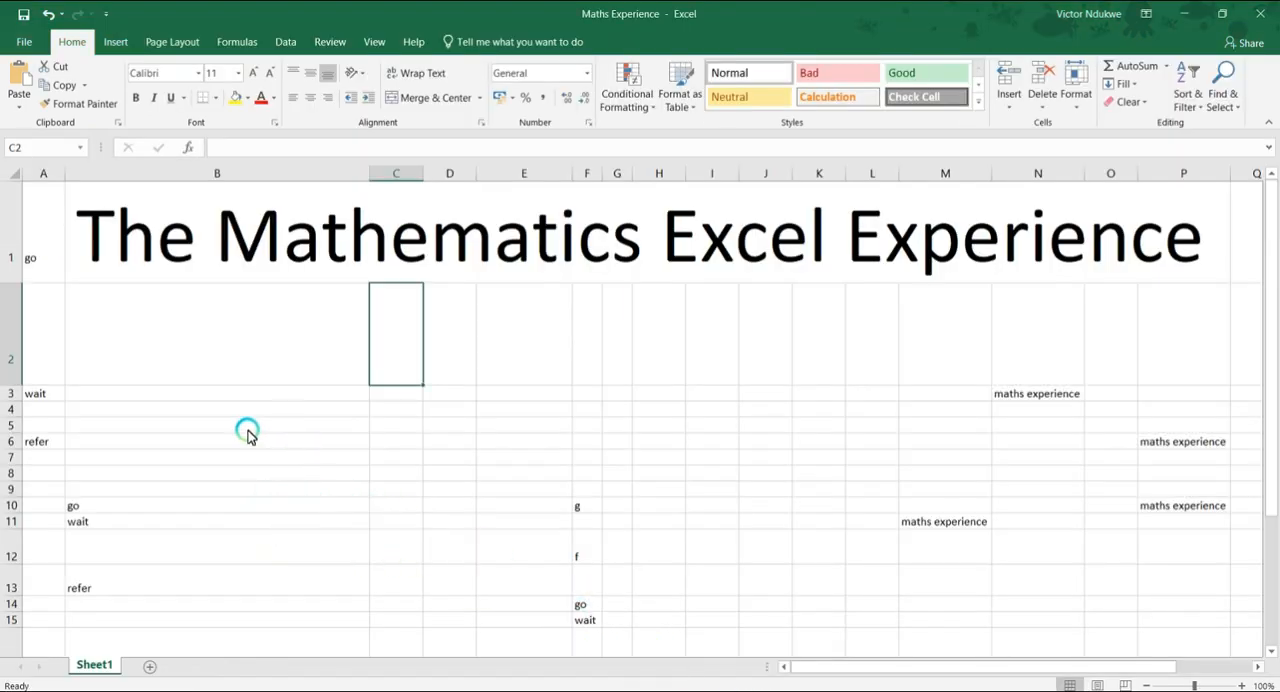
# Enter the text Maths in cell H5 and Experience in cell I5.
pyautogui.click(46, 443)
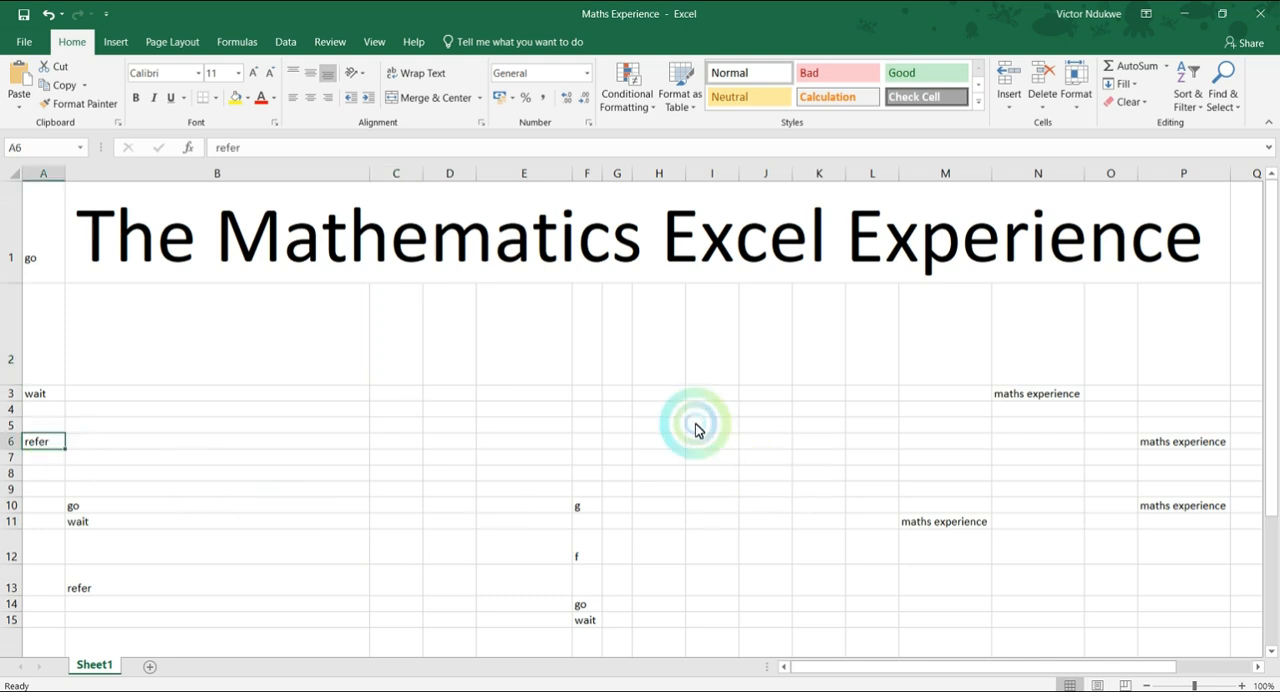
pyautogui.click(1168, 443)
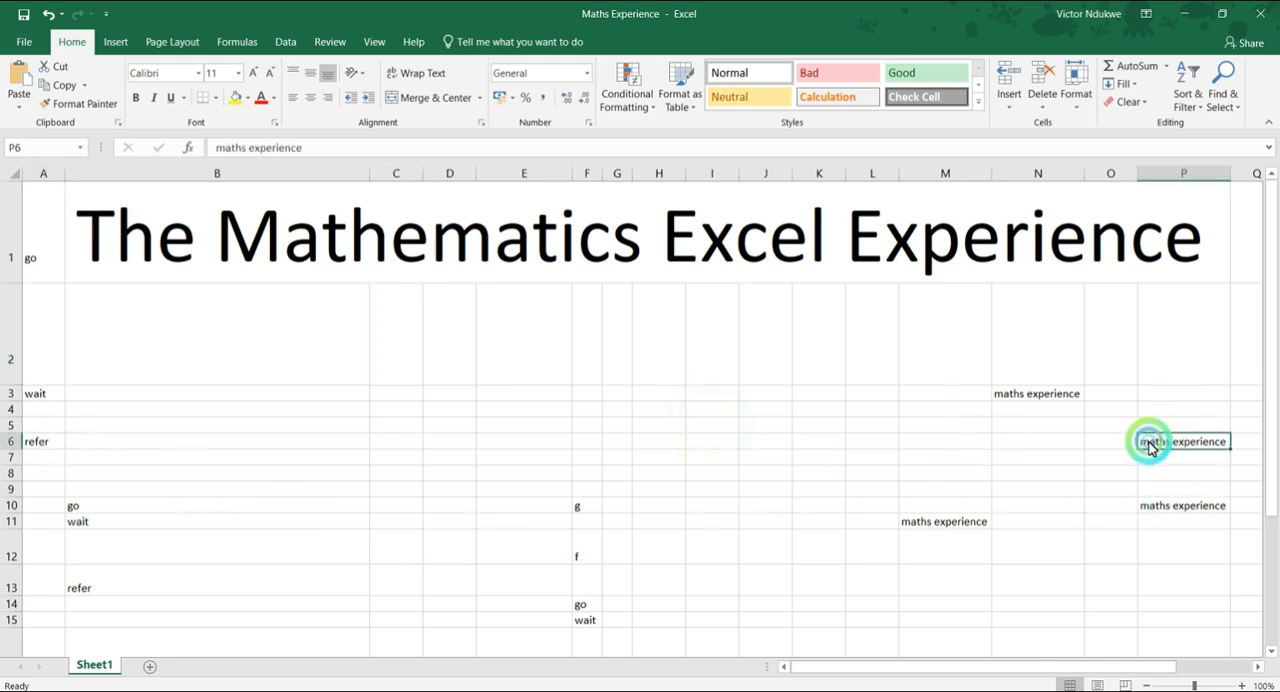
pyautogui.click(670, 425)
pyautogui.write('Math')
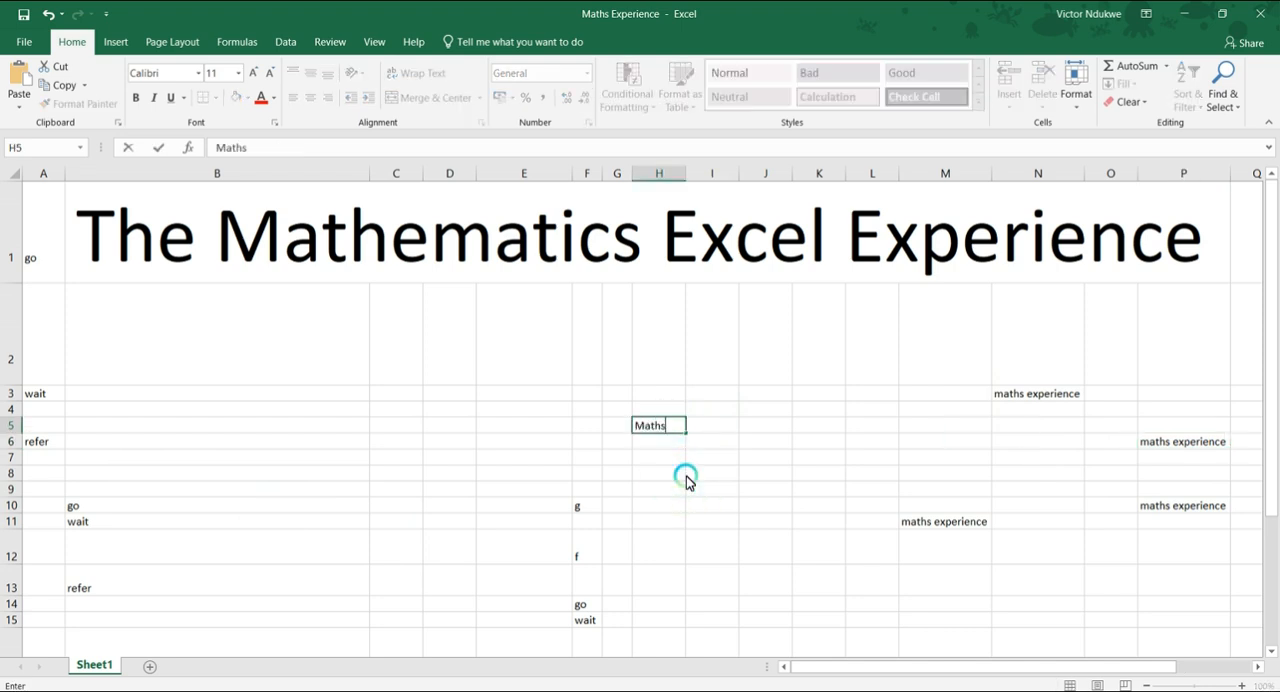
pyautogui.write('s')
pyautogui.click(725, 428)
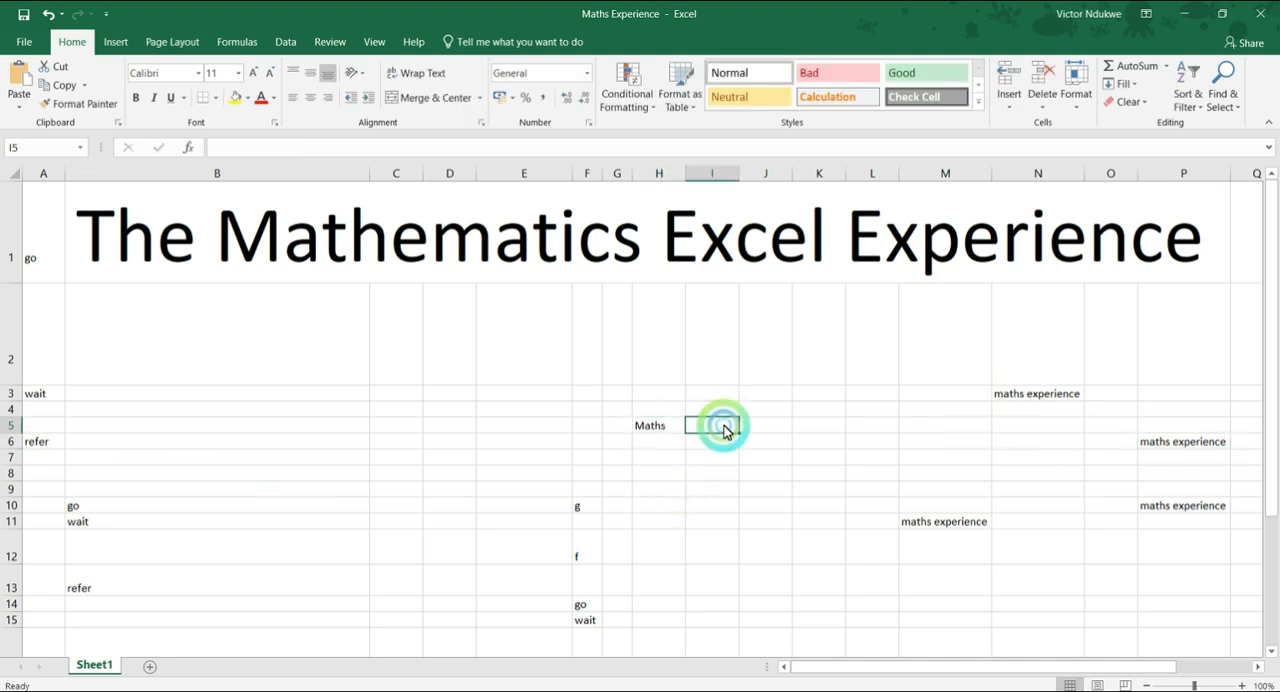
pyautogui.write('Experience')
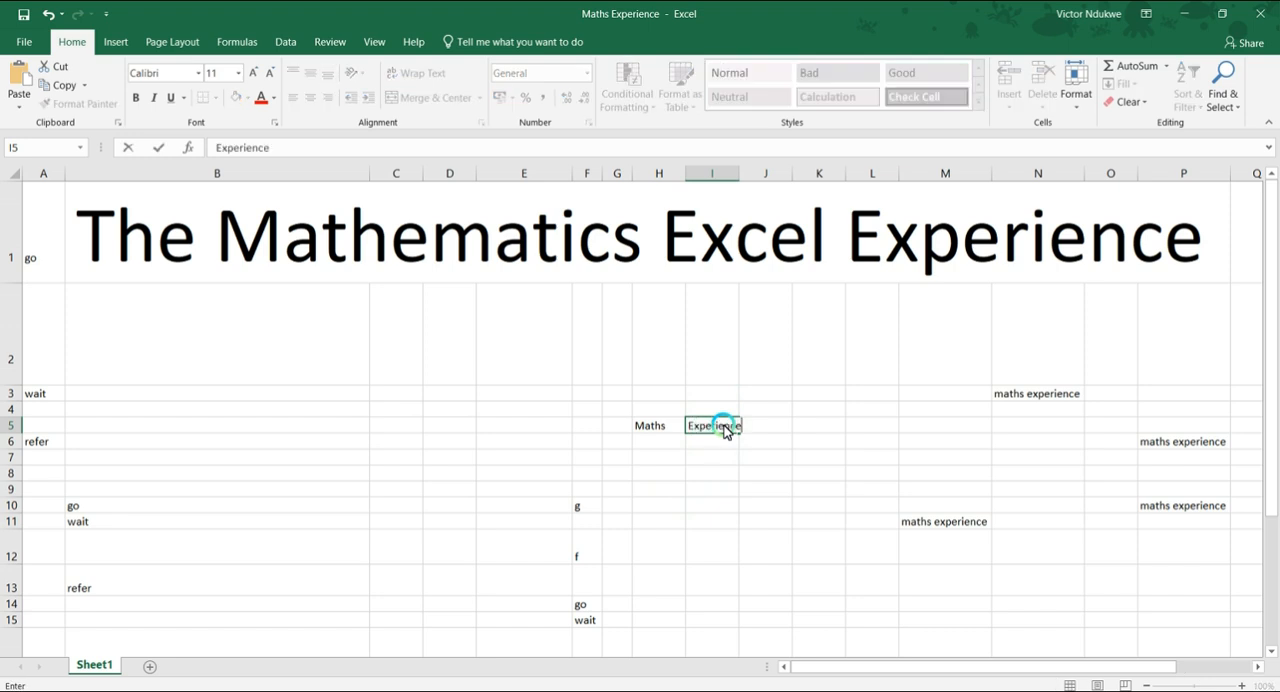
pyautogui.click(728, 474)
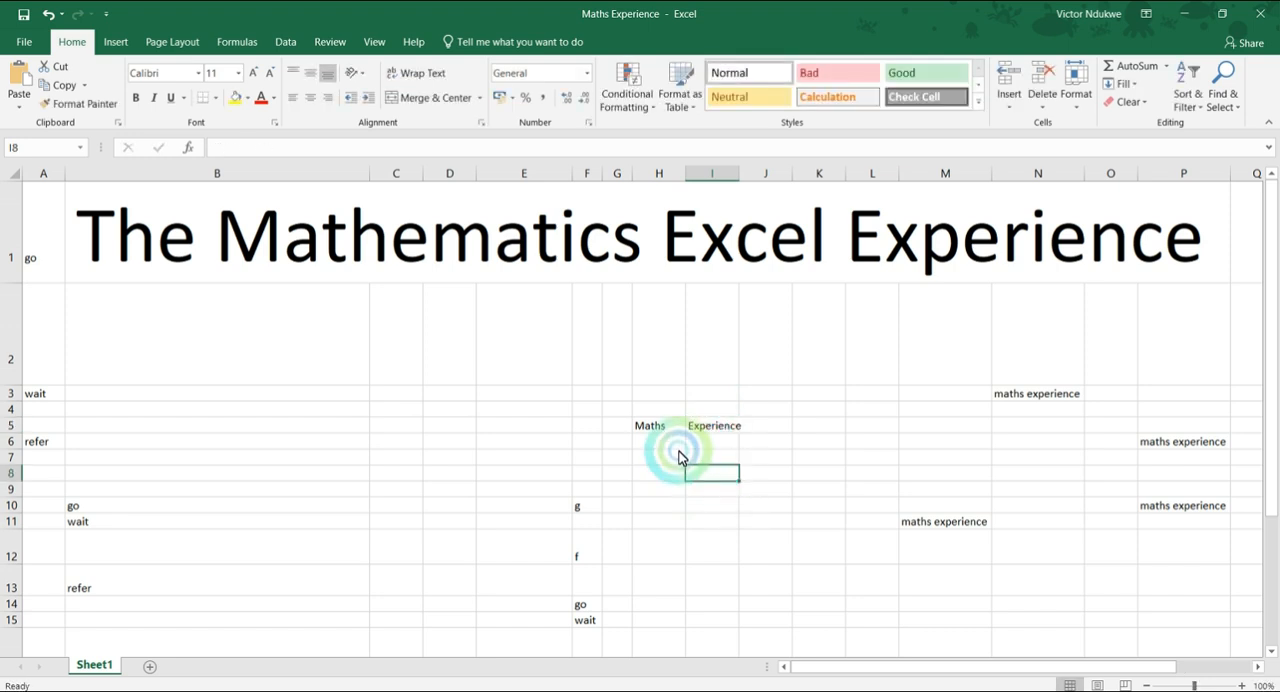
# Merge and center cells H5 and I5, accepting that only the upper-left value is kept.
pyautogui.moveTo(658, 433); pyautogui.dragTo(716, 424)
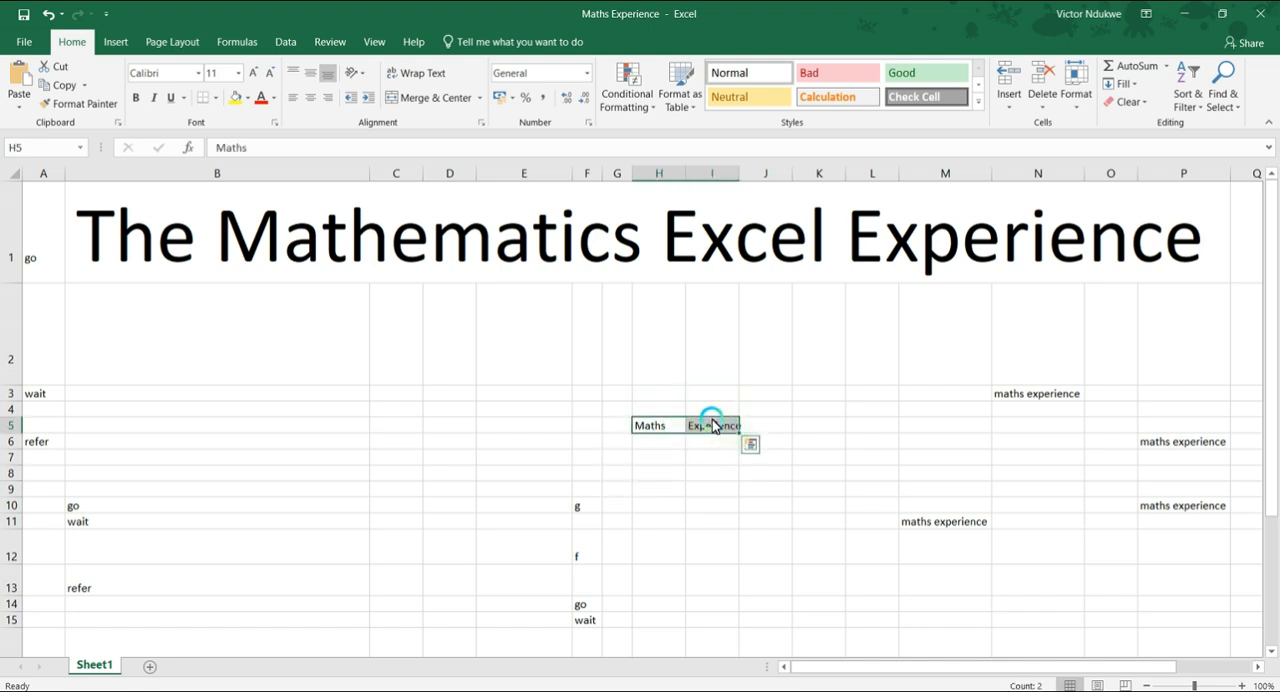
pyautogui.click(460, 98)
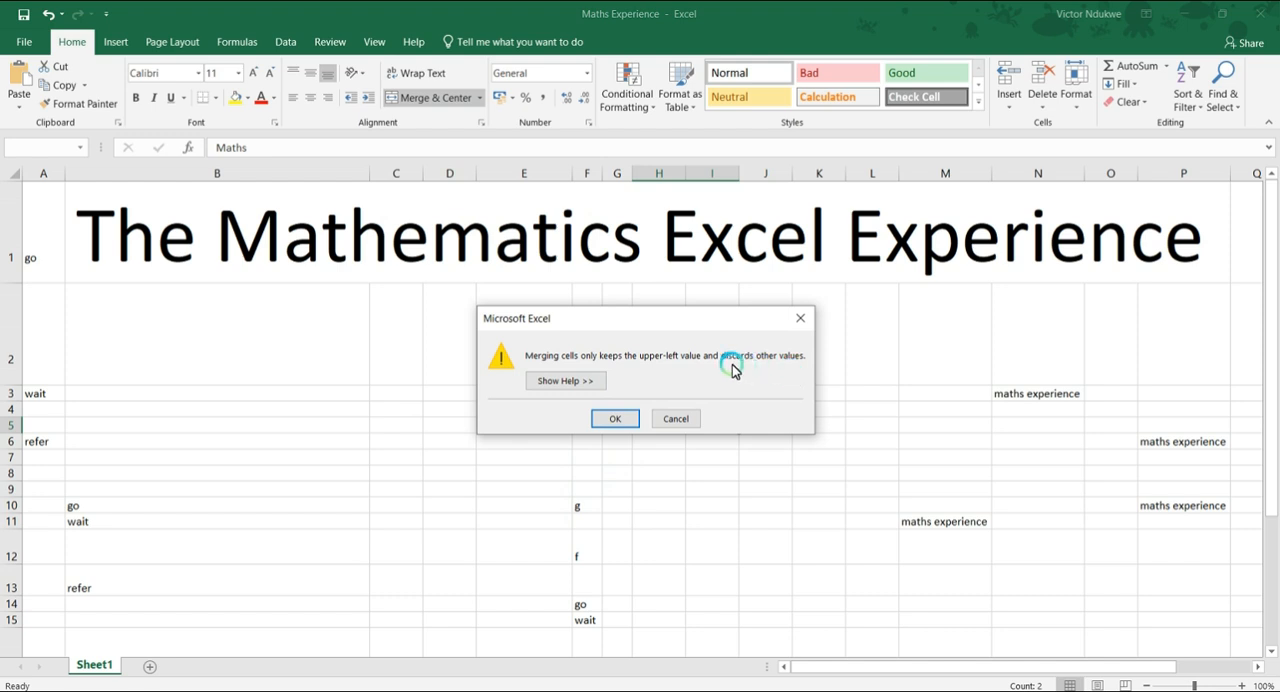
pyautogui.moveTo(623, 320); pyautogui.dragTo(903, 291)
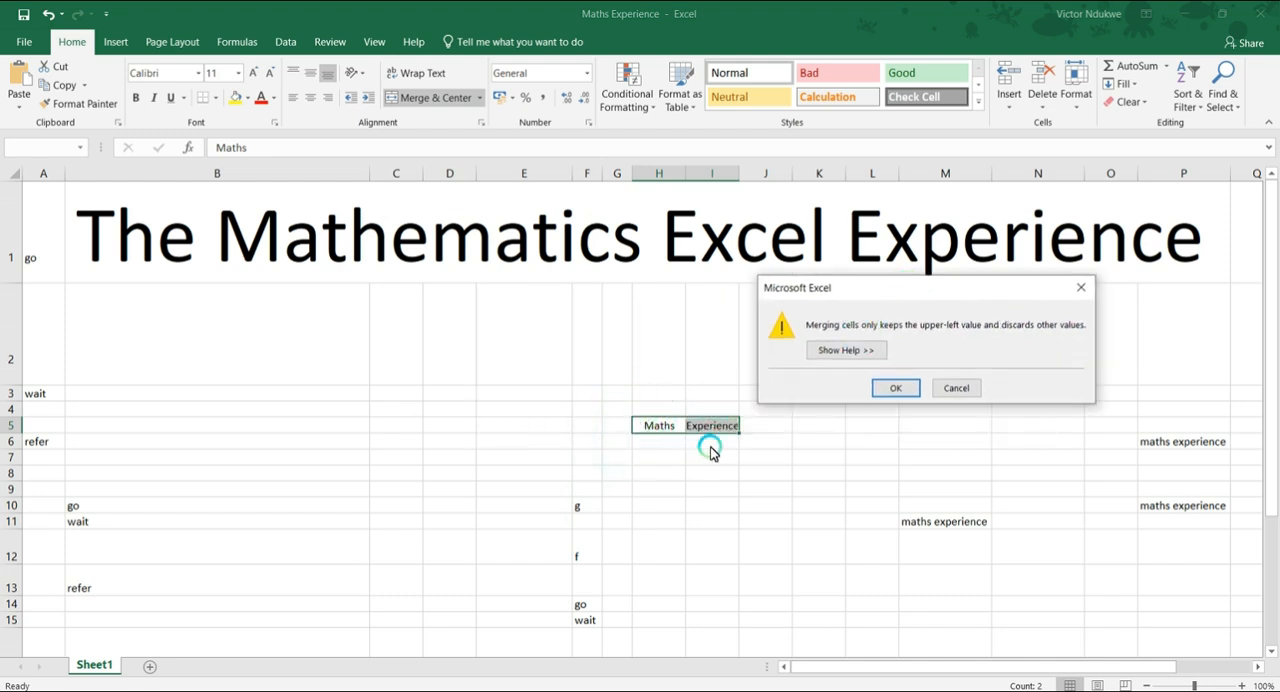
pyautogui.click(895, 388)
pyautogui.click(696, 459)
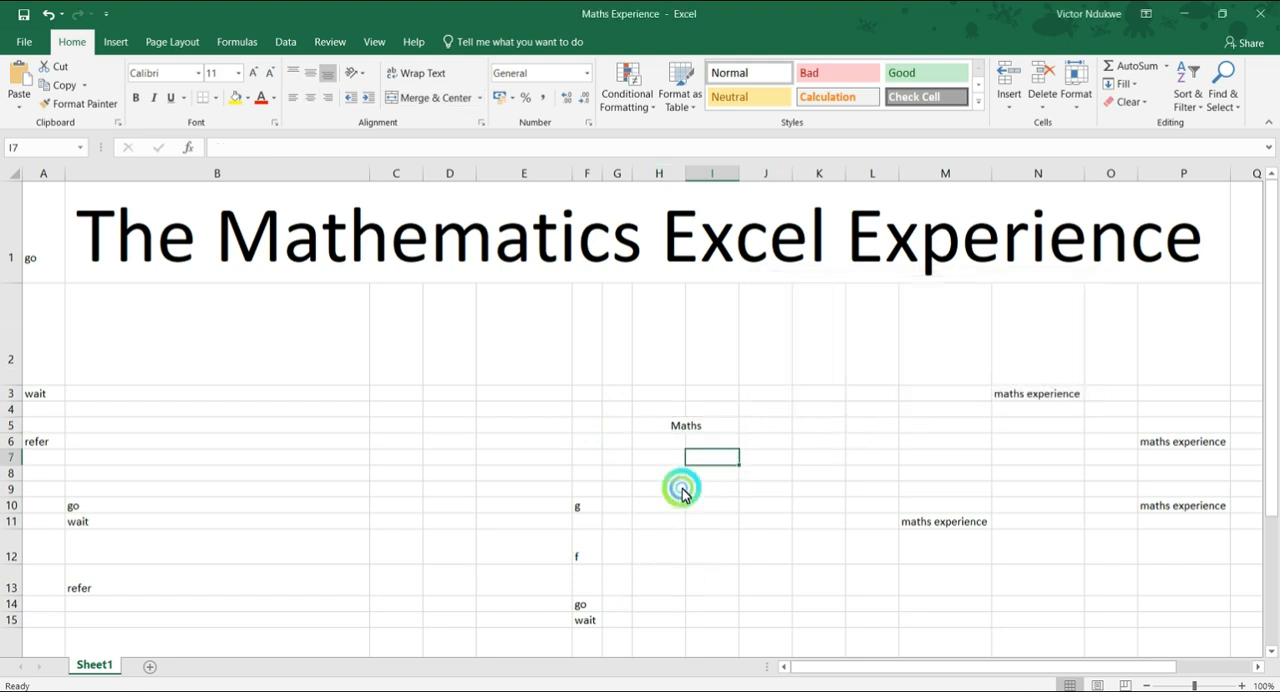
# Try the Merge Across and Merge Cells options on the already merged Maths cell.
pyautogui.click(667, 425)
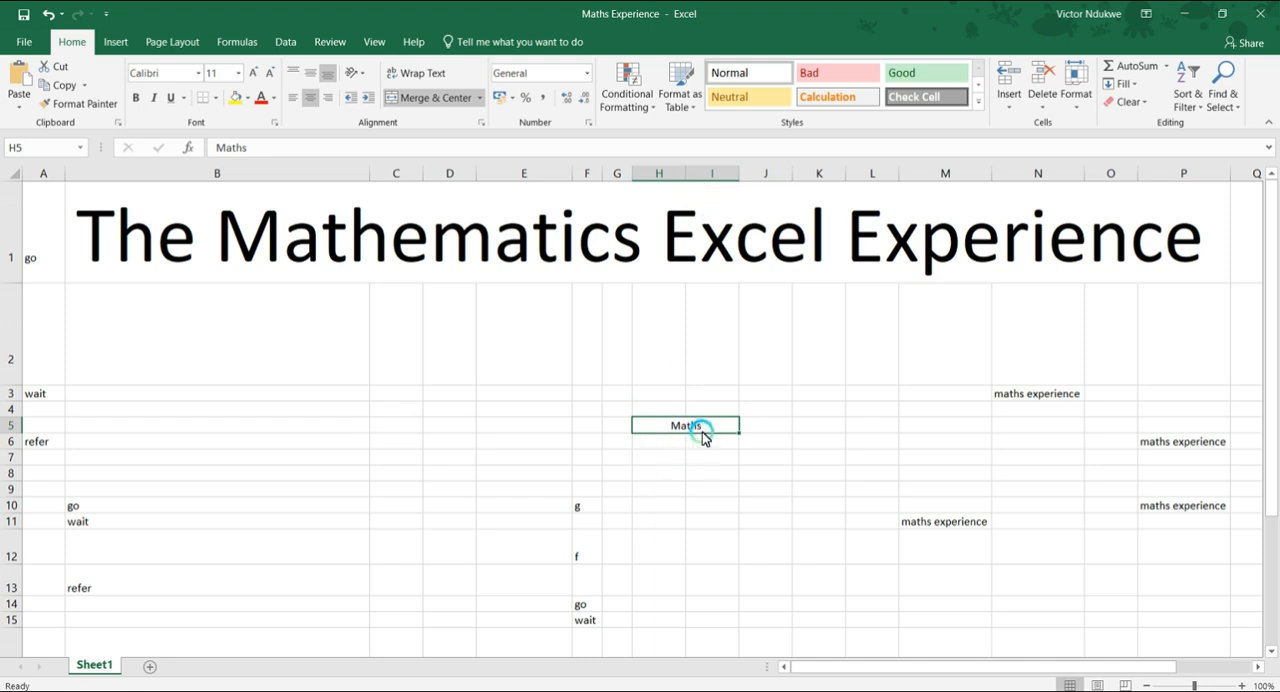
pyautogui.click(483, 102)
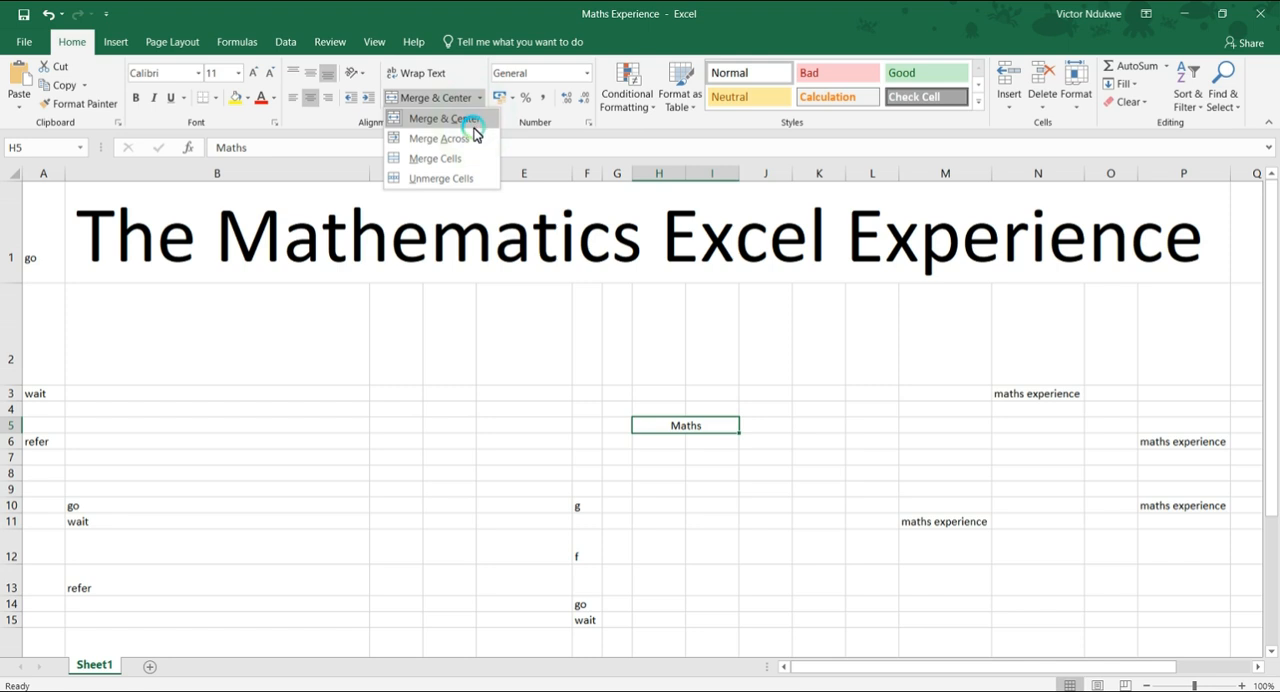
pyautogui.click(471, 138)
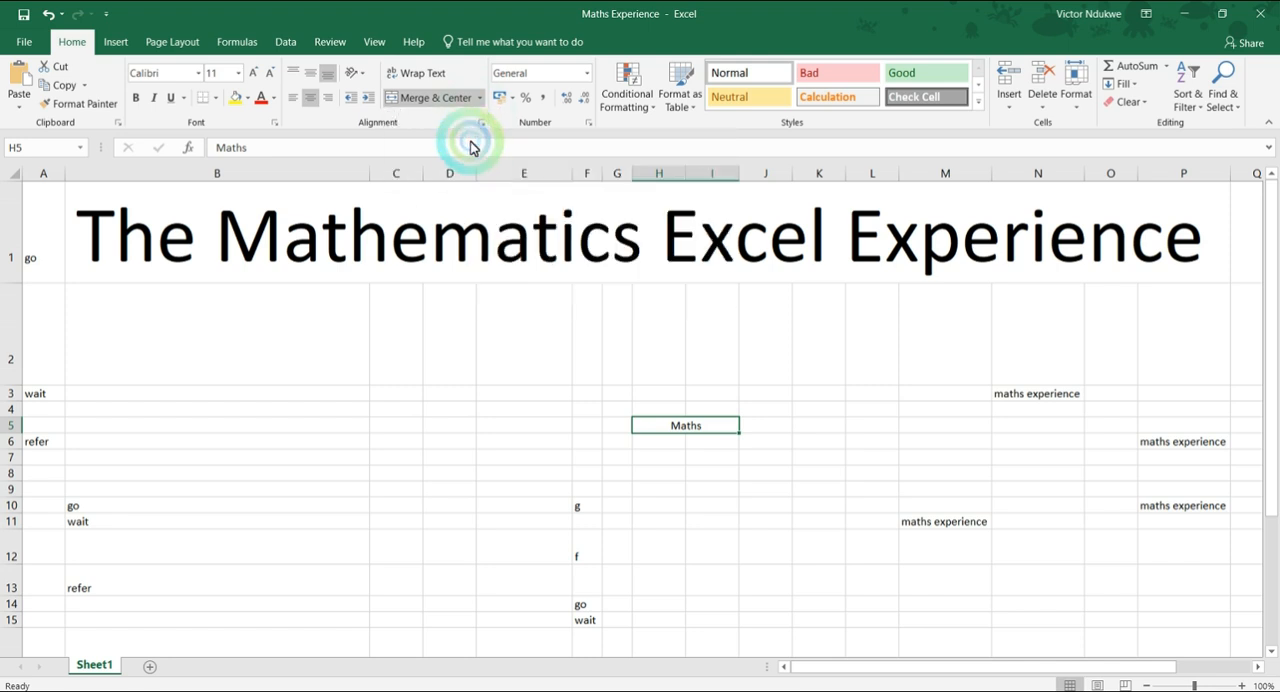
pyautogui.click(481, 99)
pyautogui.click(464, 138)
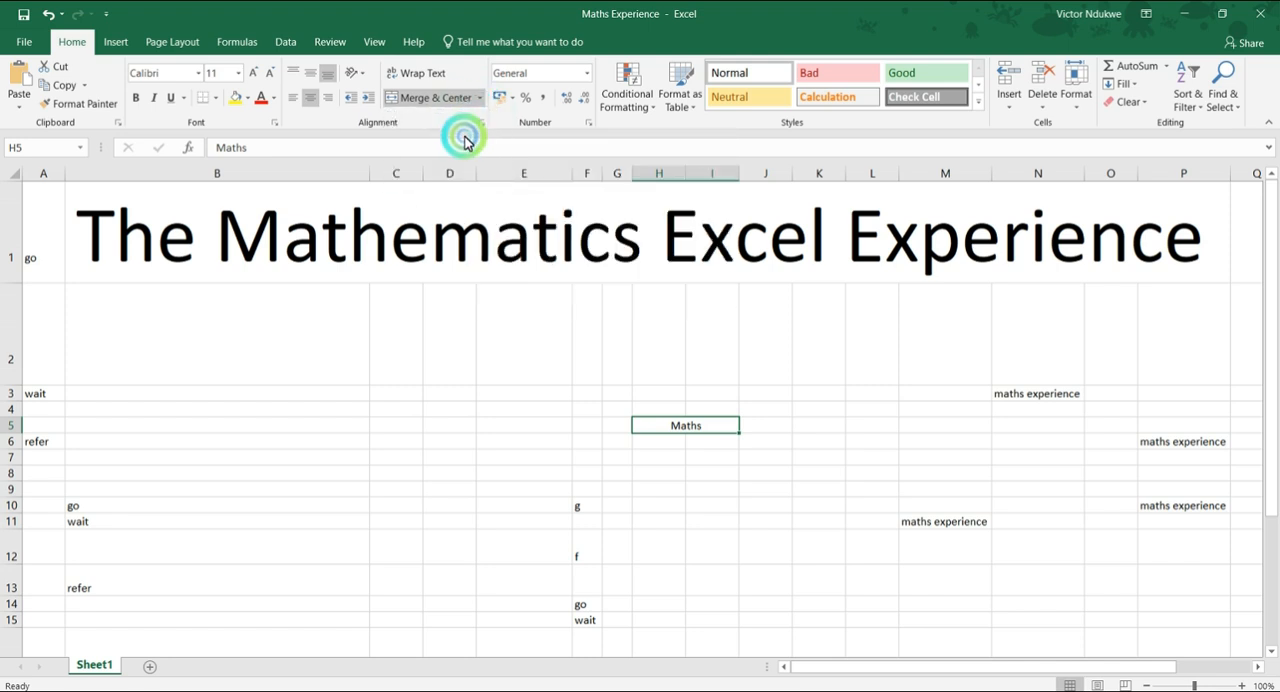
pyautogui.click(481, 98)
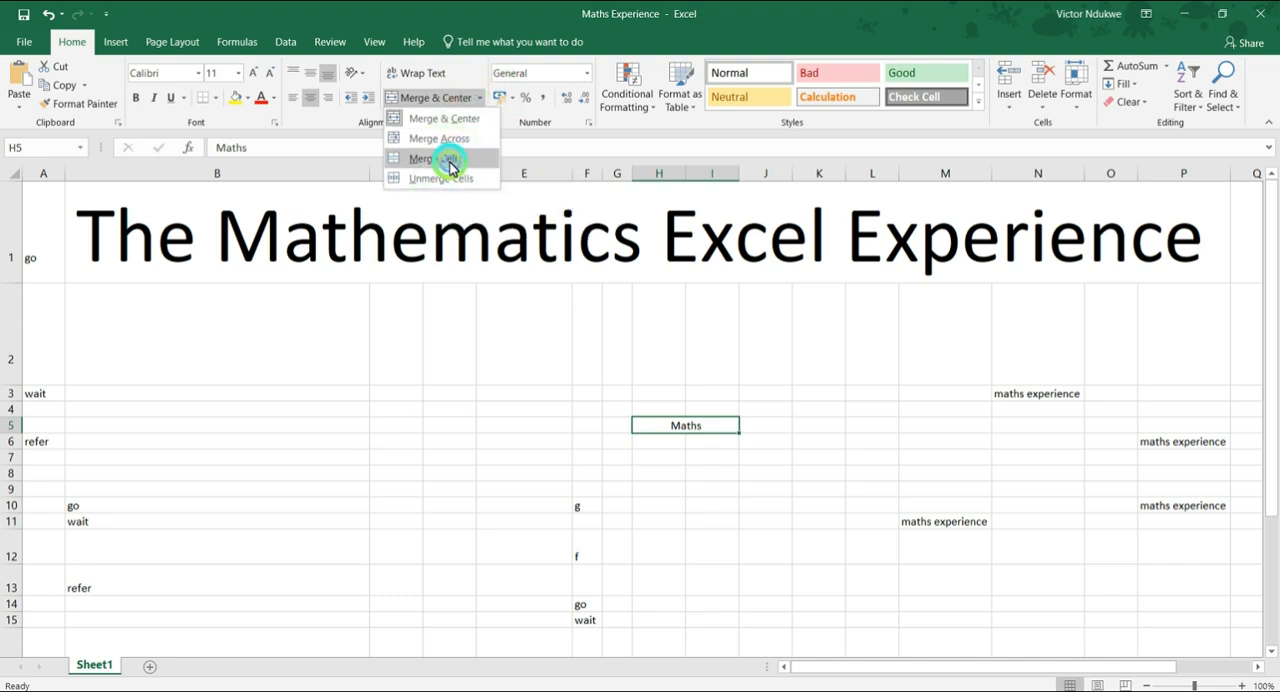
pyautogui.click(450, 165)
# Unmerge the Maths cell and undo back to separate Maths and Experience cells in H5 and I5.
pyautogui.click(479, 100)
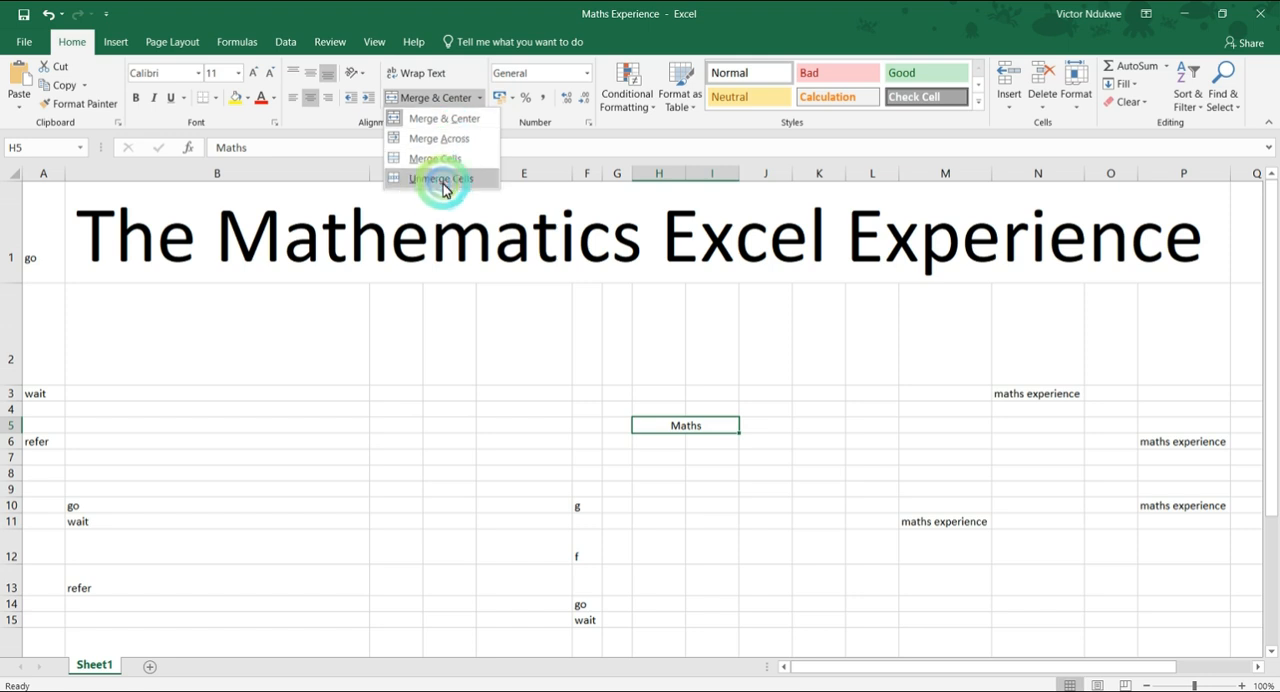
pyautogui.click(443, 180)
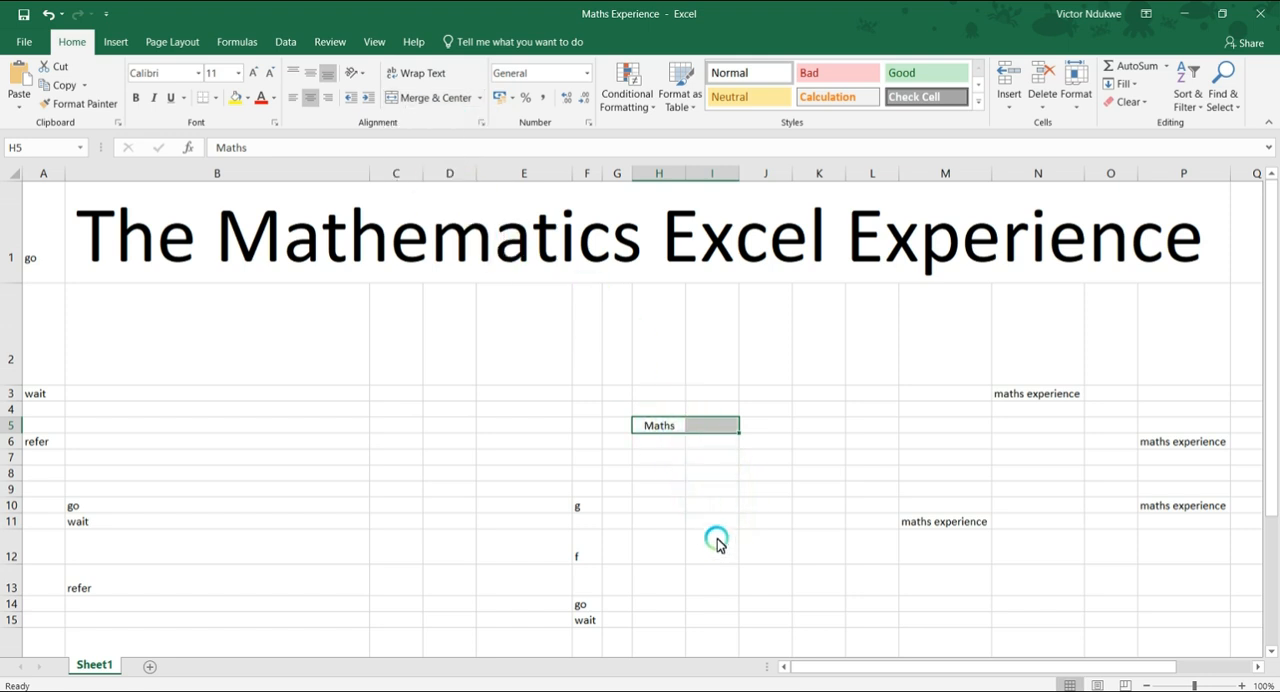
pyautogui.click(660, 470)
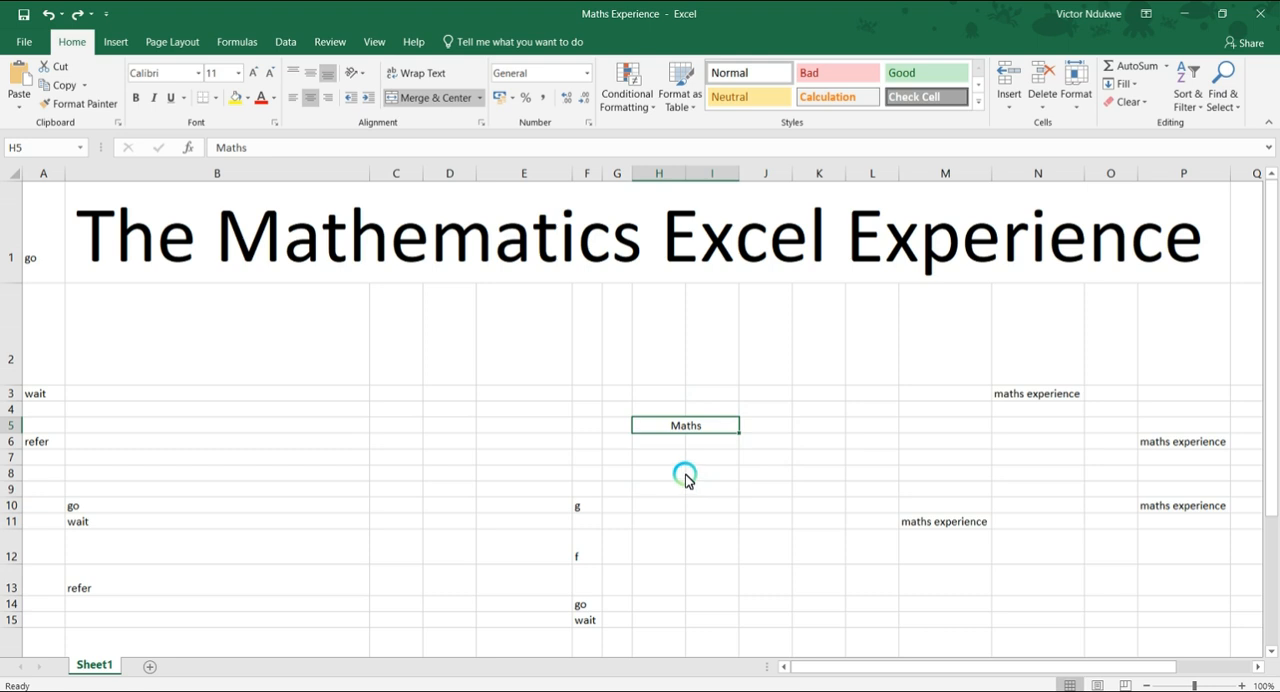
pyautogui.hotkey('ctrl', 'z')
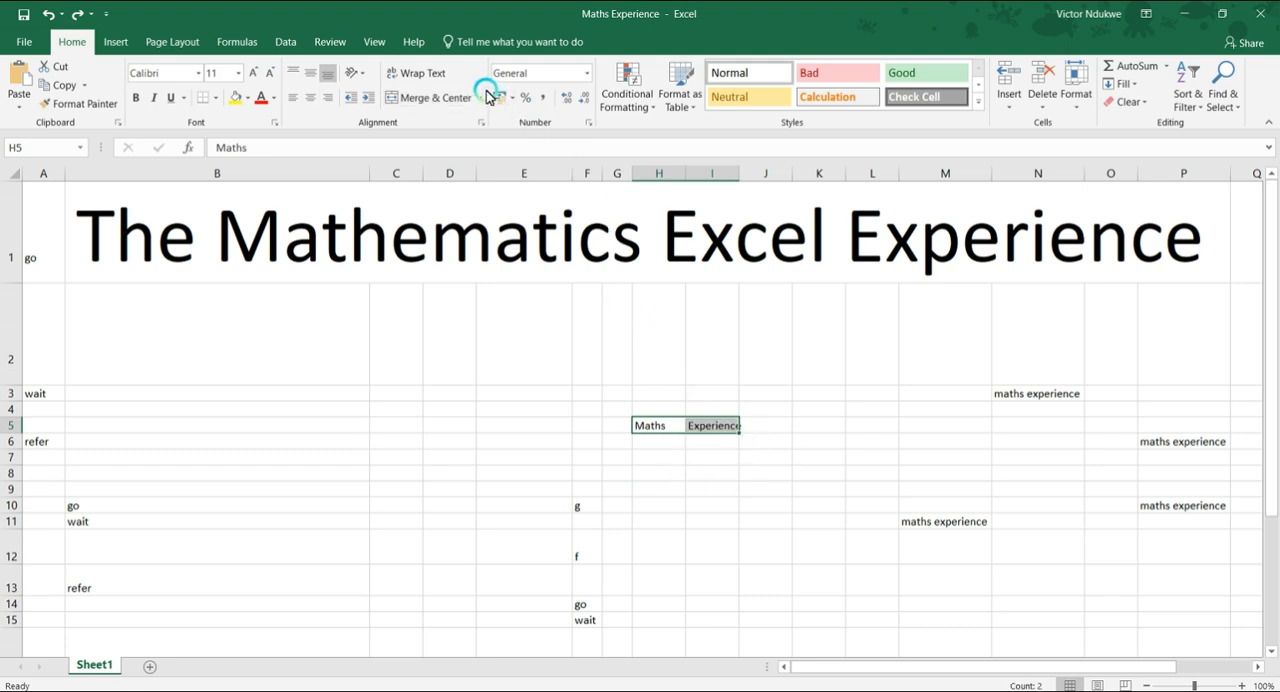
# Apply Merge Across to cells H5 and I5, accepting the loss of the second value, and undo it.
pyautogui.click(482, 97)
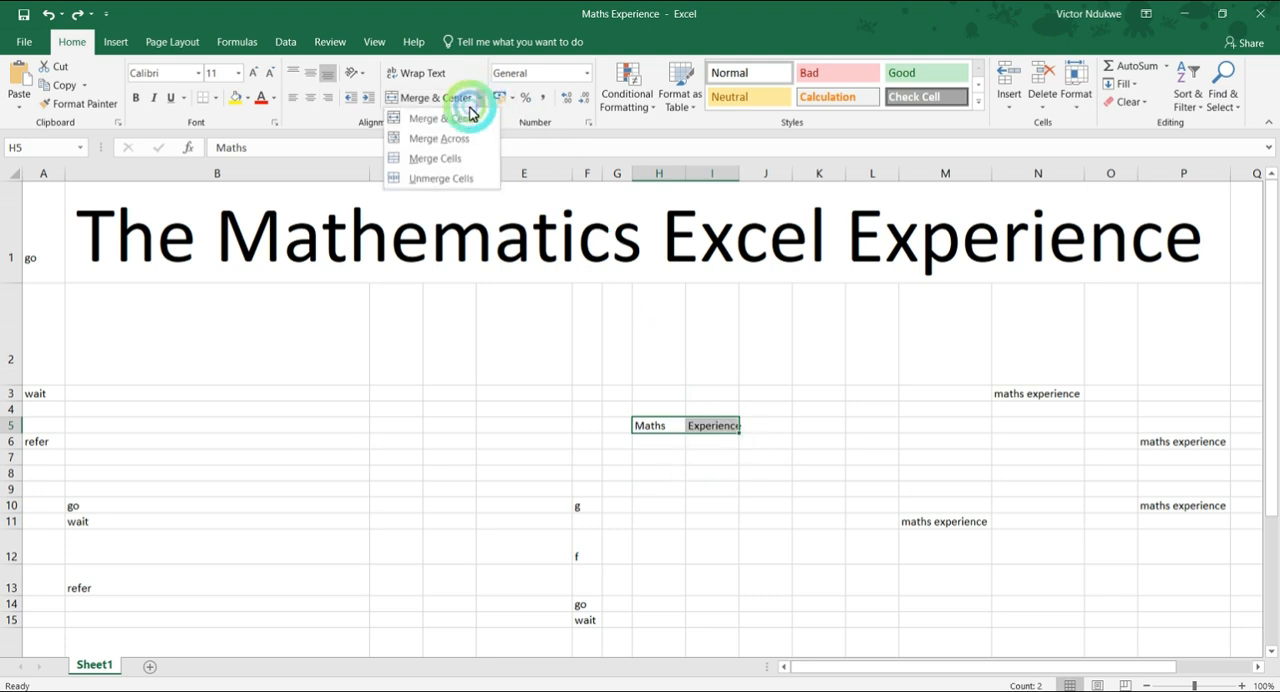
pyautogui.click(455, 137)
pyautogui.click(615, 419)
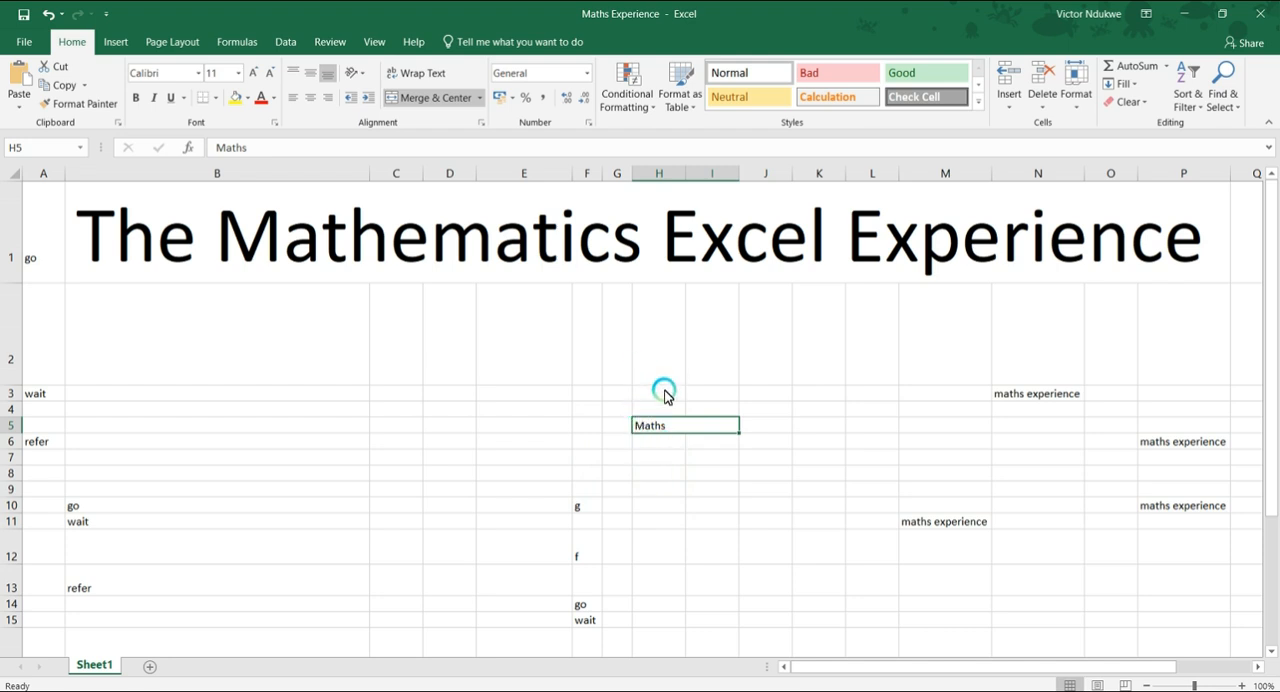
pyautogui.hotkey('ctrl', 'z')
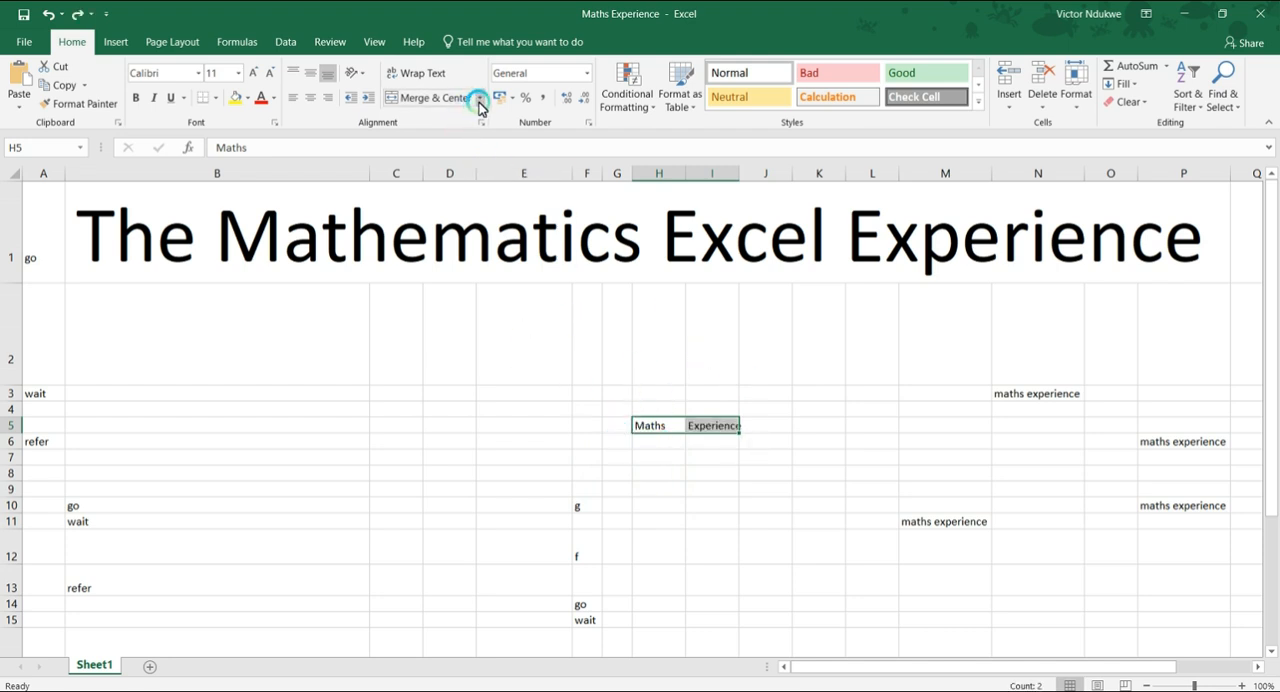
# Apply Merge Cells to H5 and I5, accepting the loss of the second value, and undo the merge.
pyautogui.click(480, 99)
pyautogui.click(449, 160)
pyautogui.click(617, 419)
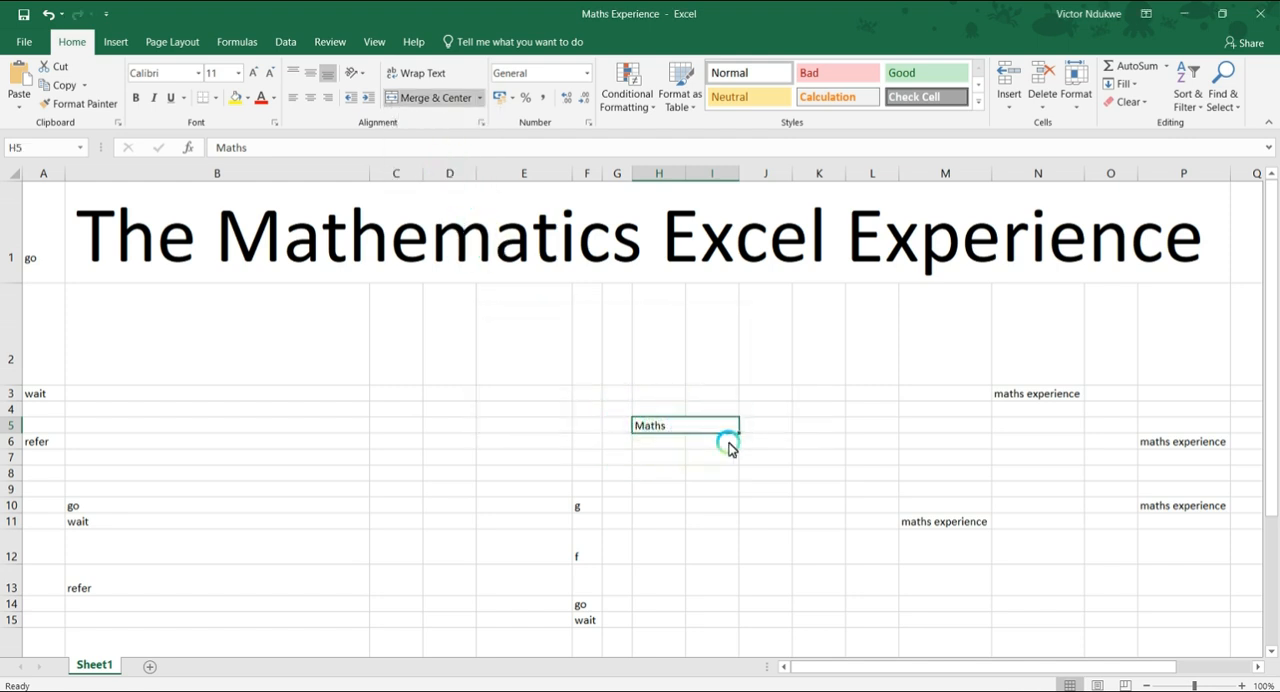
pyautogui.click(710, 476)
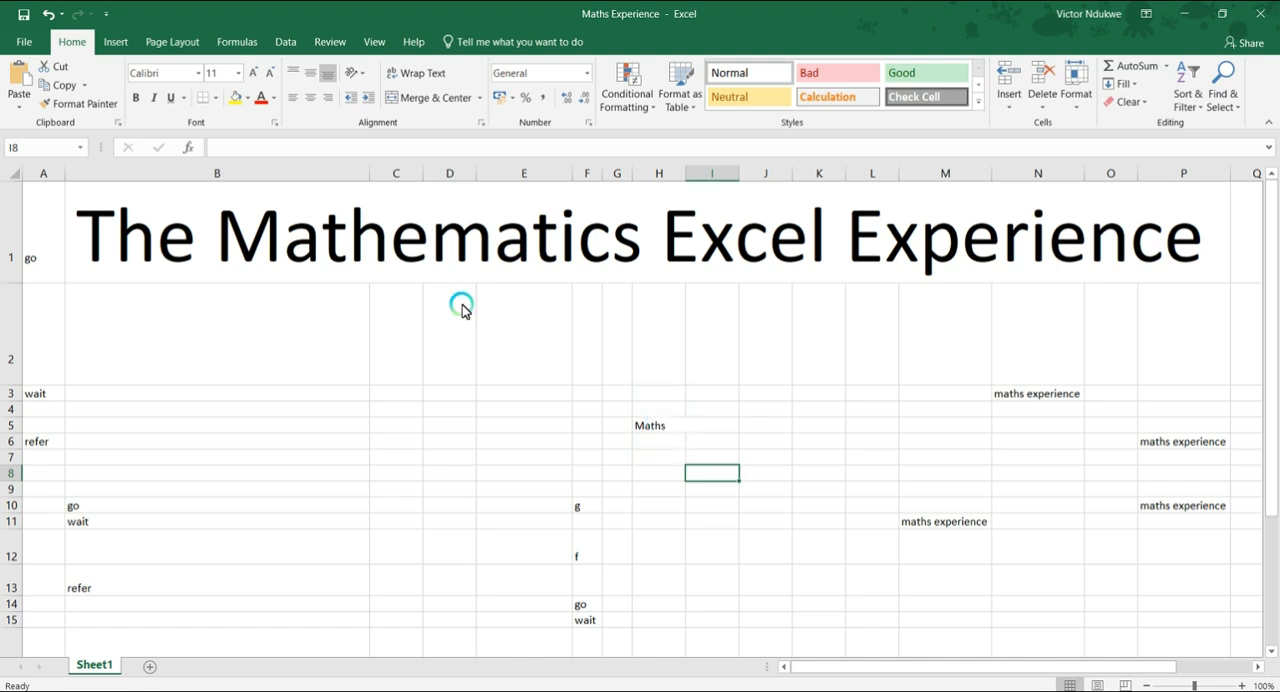
pyautogui.click(43, 12)
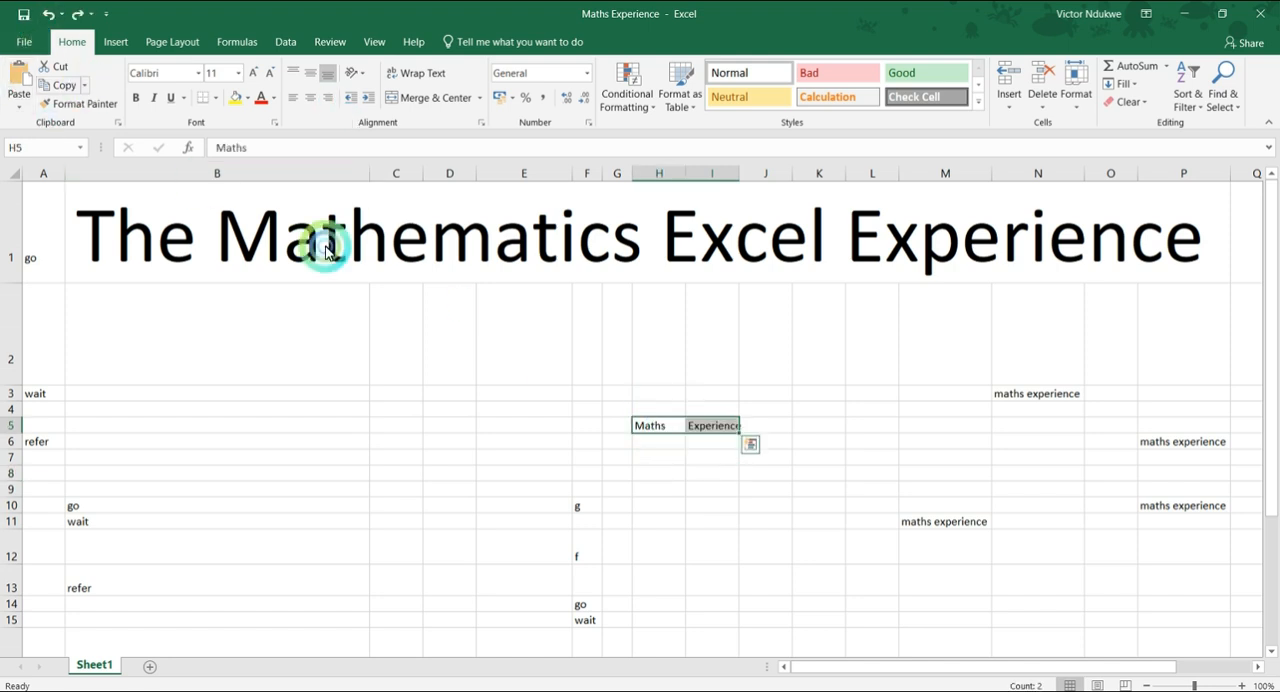
# Merge and center the Maths and Experience cells again for comparison, and undo the merge.
pyautogui.click(483, 100)
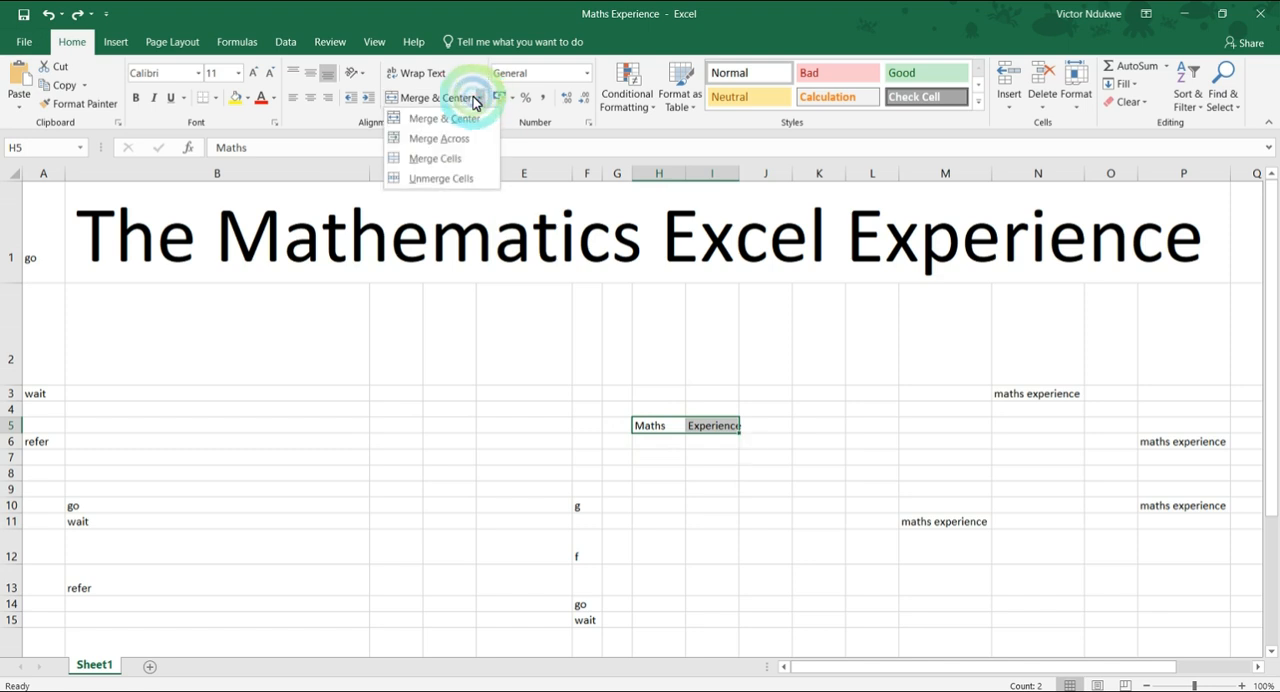
pyautogui.click(453, 119)
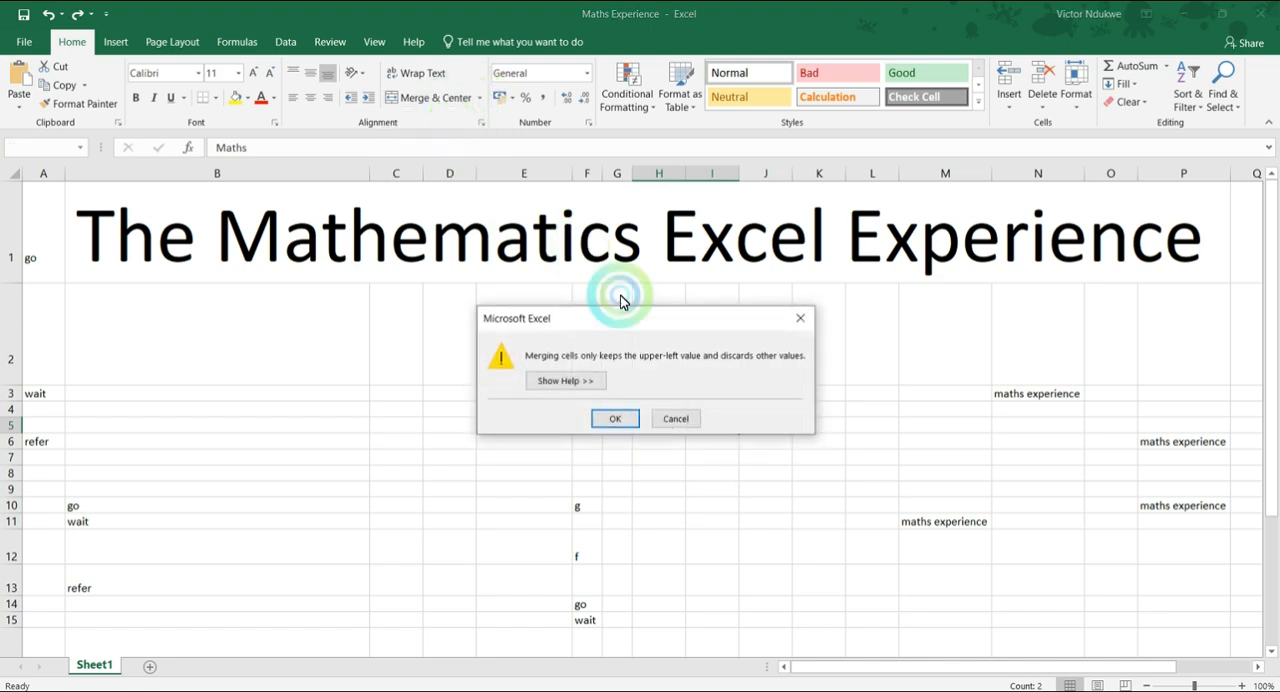
pyautogui.click(609, 418)
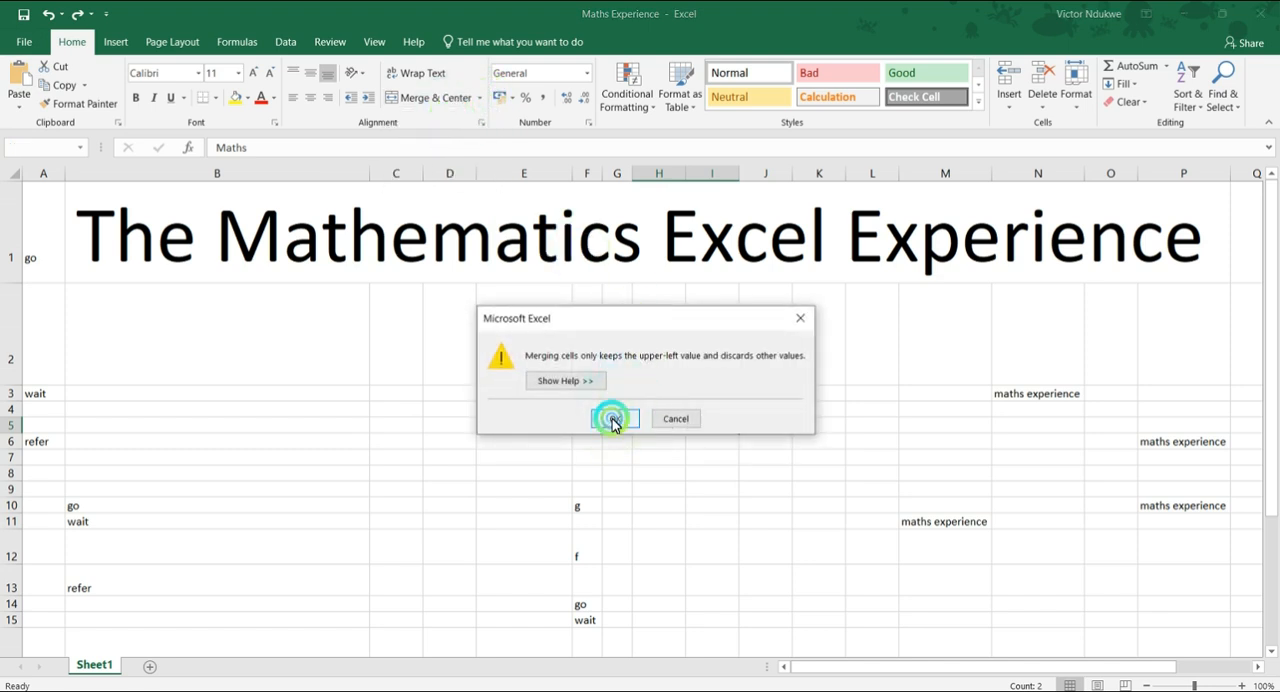
pyautogui.click(479, 97)
pyautogui.click(596, 305)
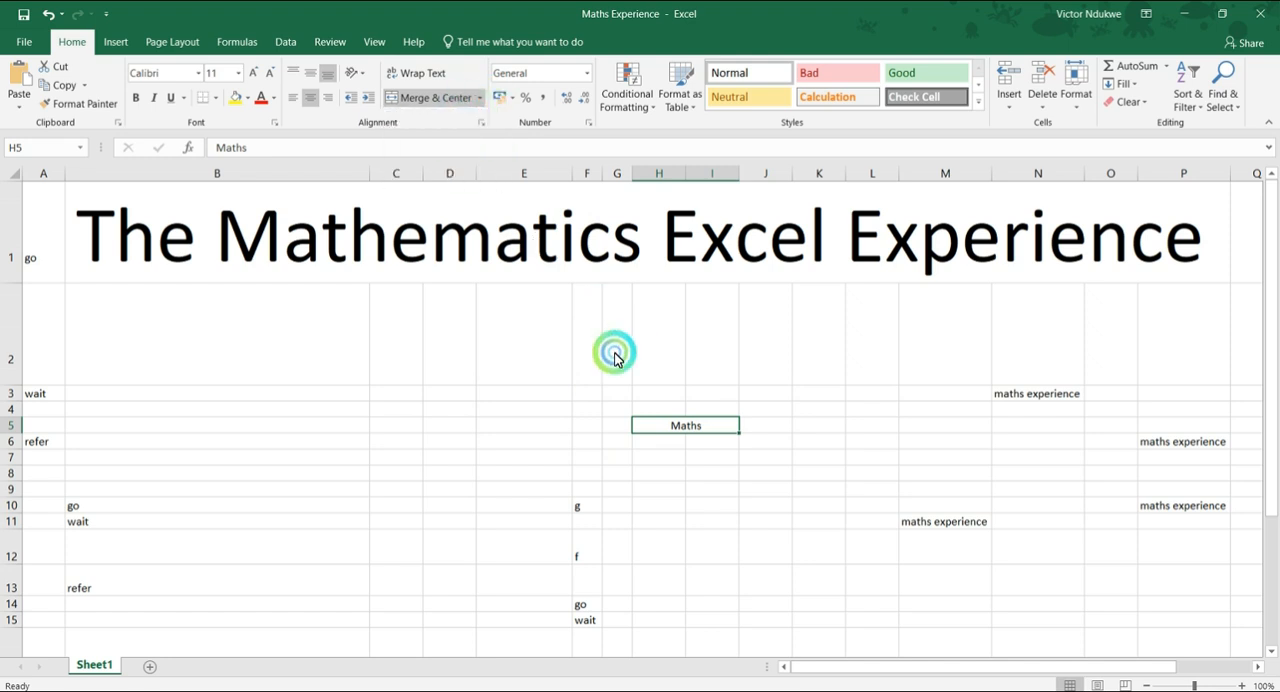
pyautogui.hotkey('ctrl', 'z')
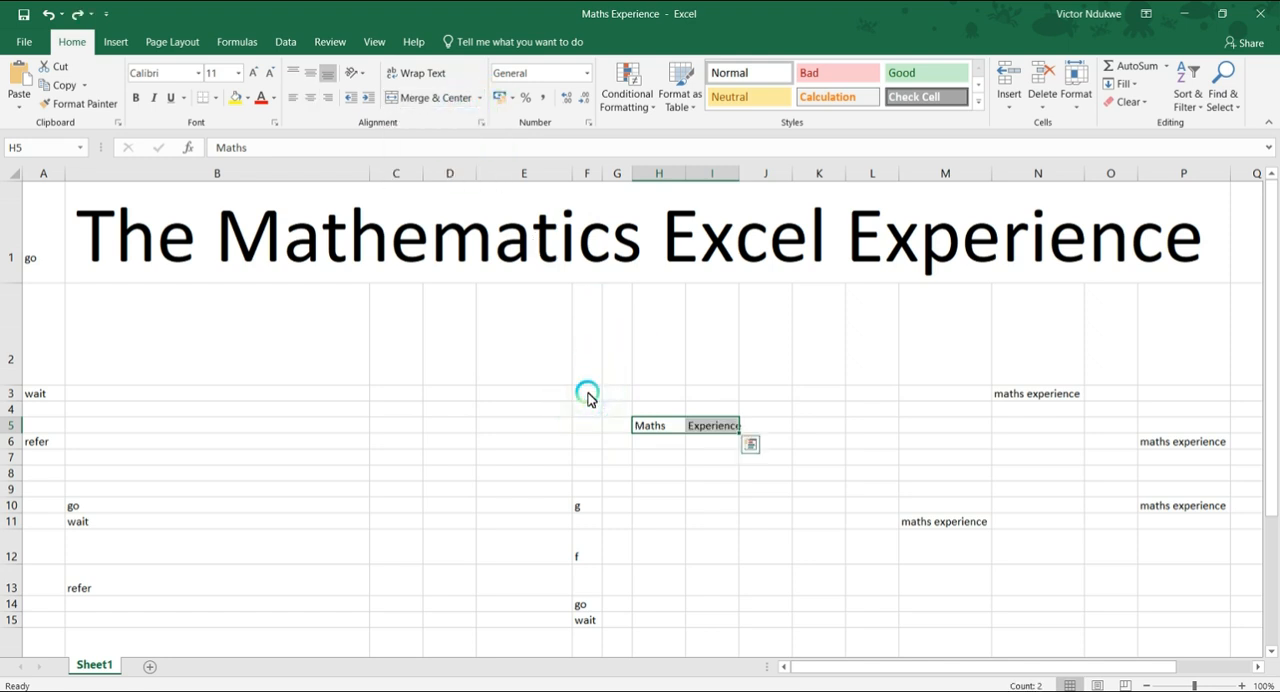
# Merge cells H5 and I5 without centering, keeping only the Maths value.
pyautogui.click(479, 97)
pyautogui.click(454, 147)
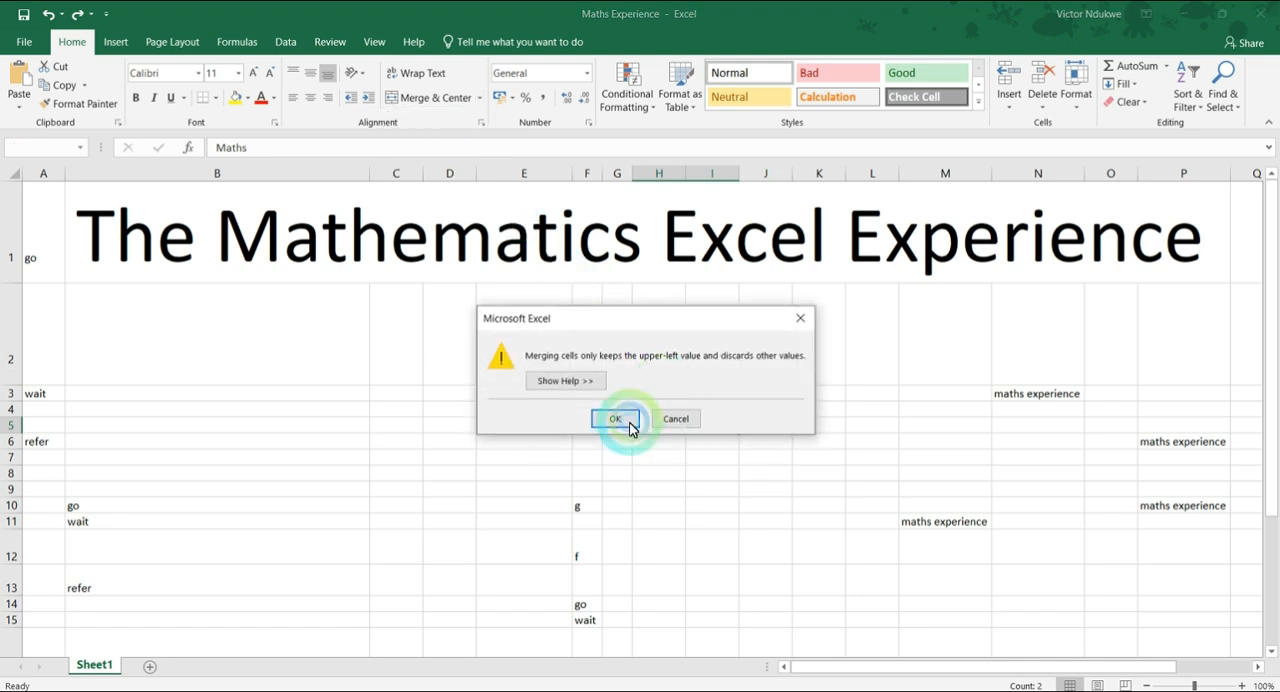
pyautogui.click(623, 420)
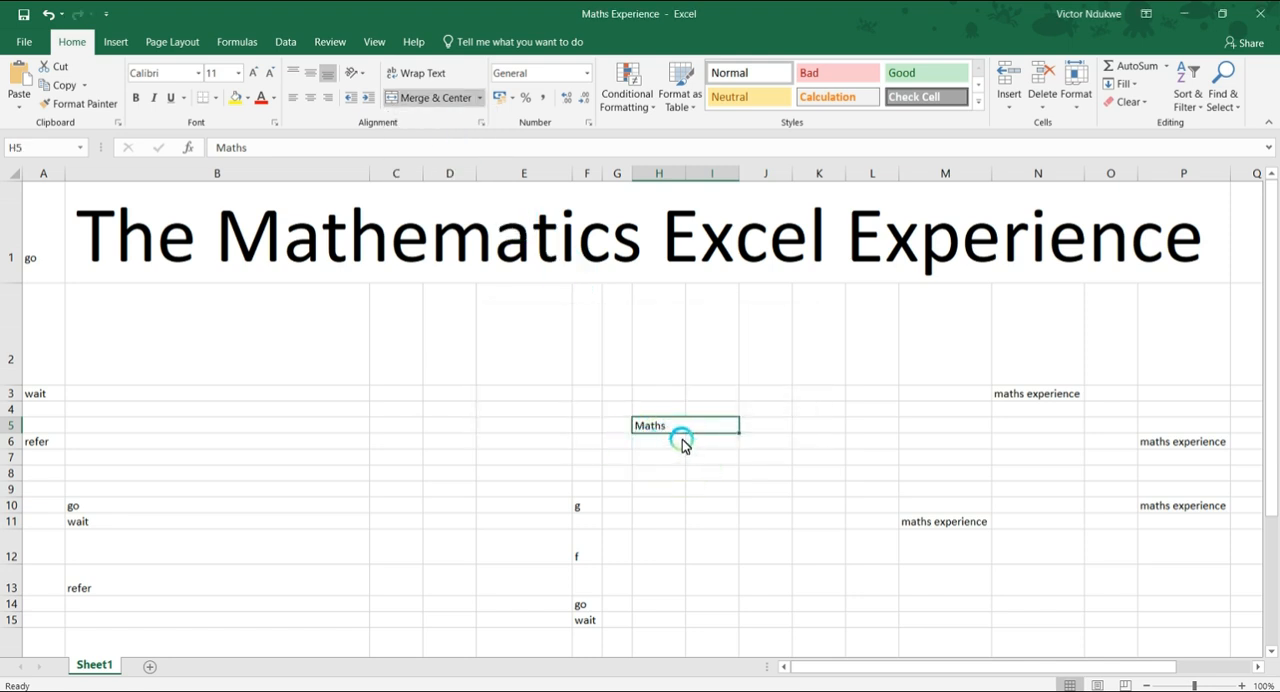
pyautogui.click(700, 489)
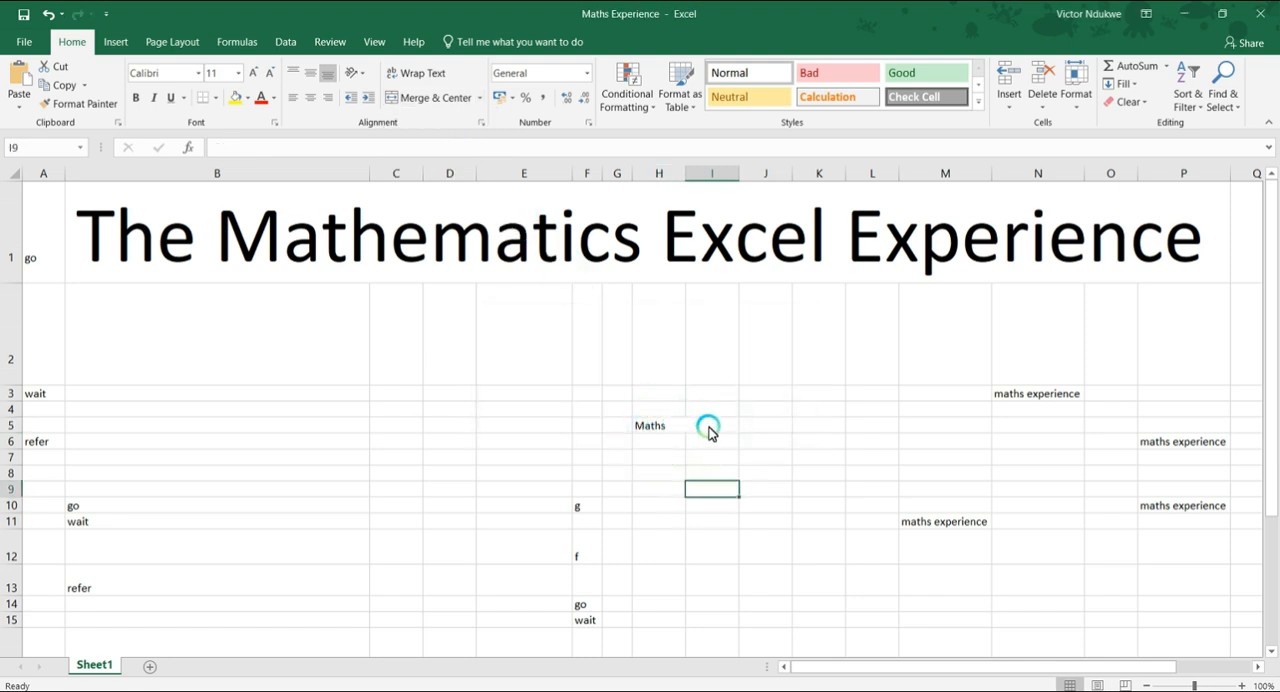
# Unmerge the merged Maths cell back into separate cells H5 and I5.
pyautogui.click(674, 430)
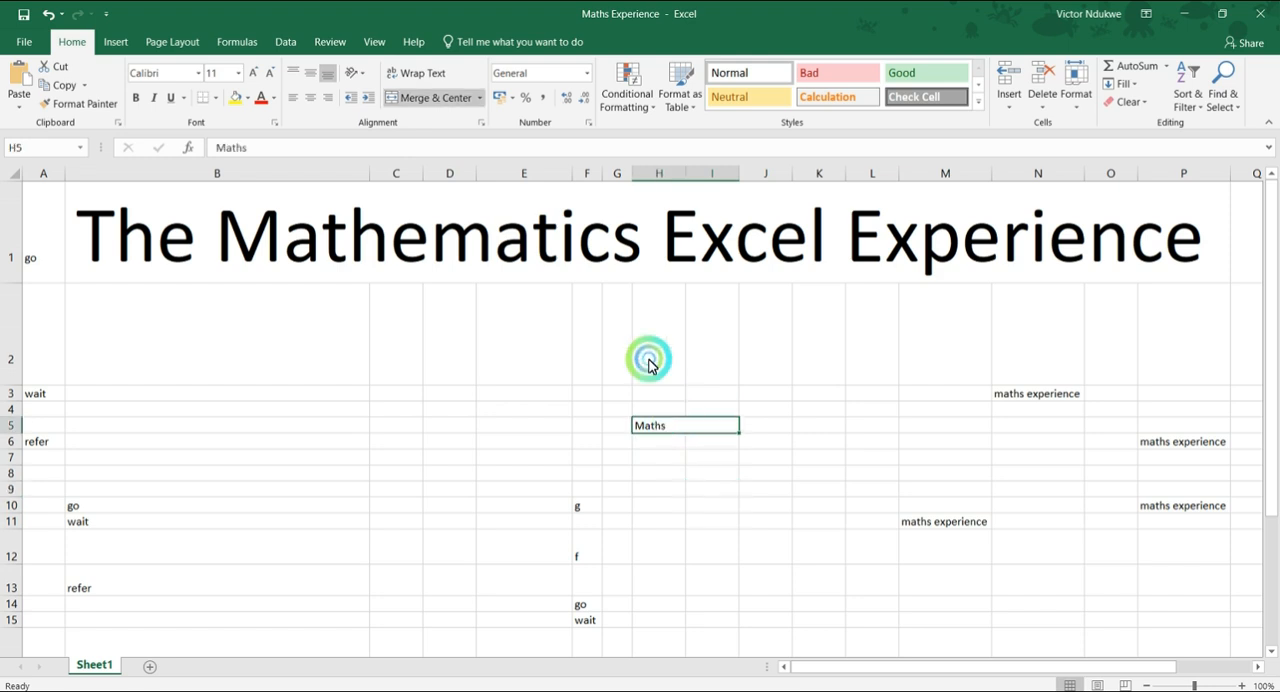
pyautogui.click(485, 95)
pyautogui.click(455, 182)
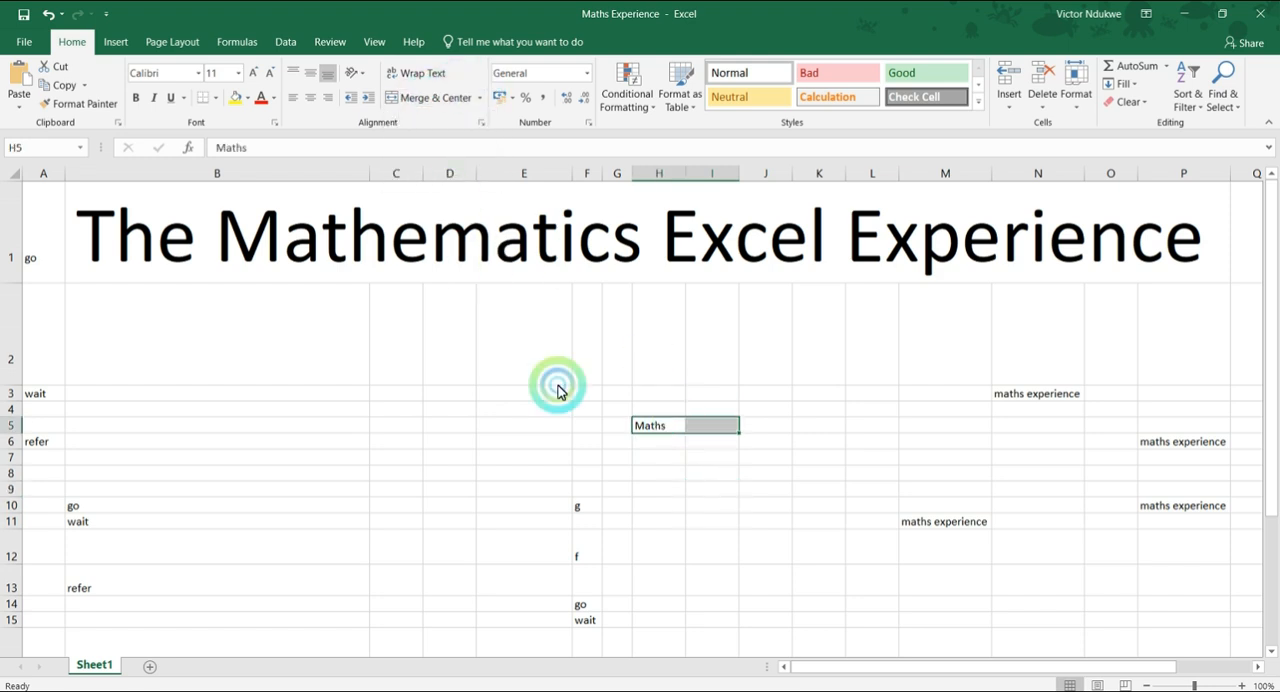
# Check the Modifying Columns, Rows, and Cells slide in PowerPoint and return to the Excel worksheet.
pyautogui.click(724, 492)
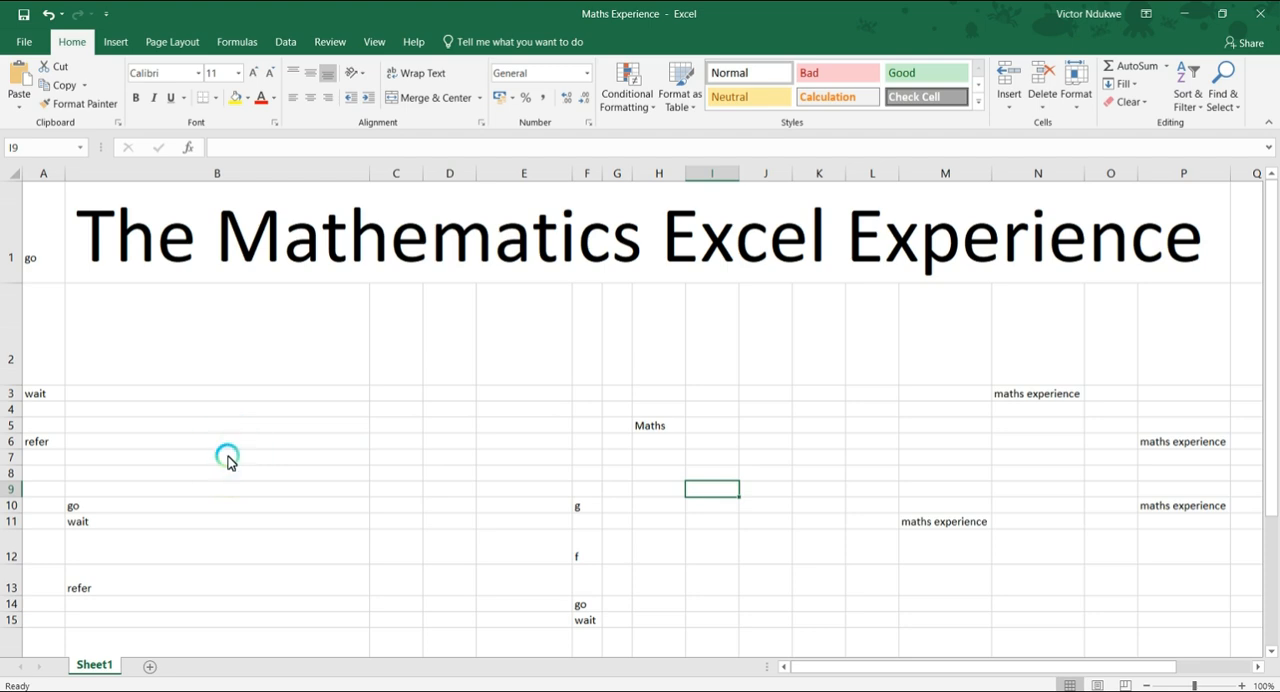
pyautogui.hotkey('alt', 'Tab')
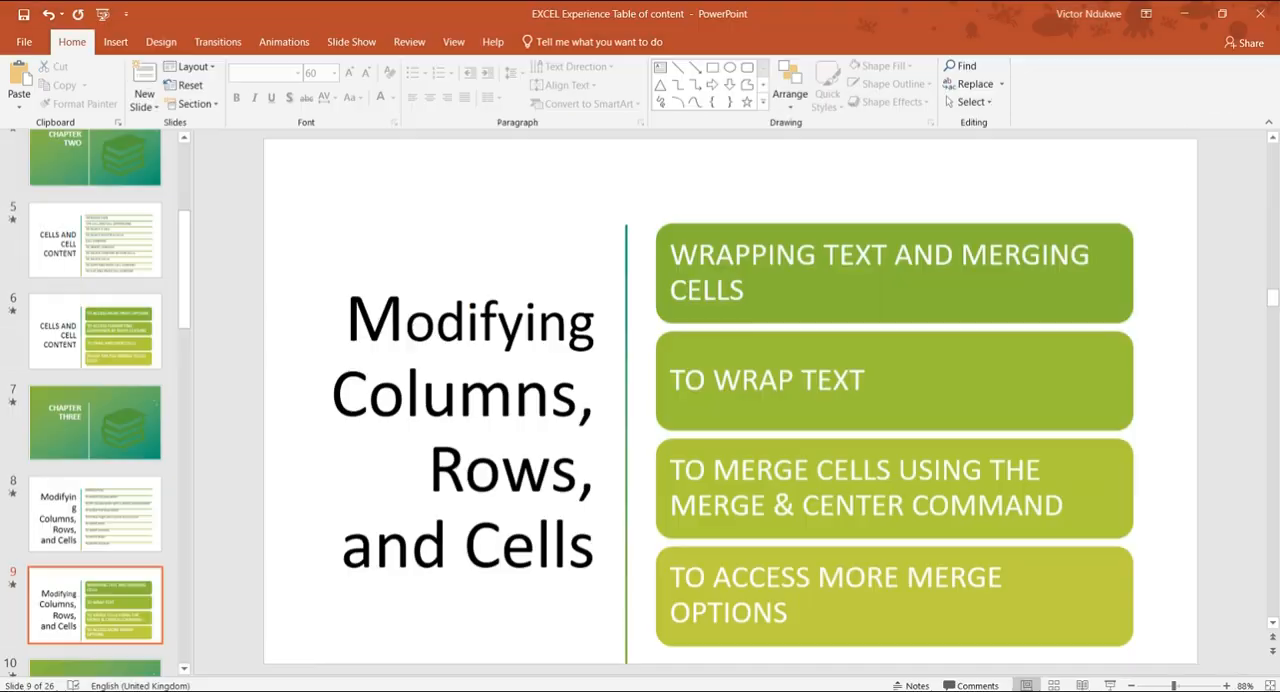
pyautogui.hotkey('alt', 'Tab')
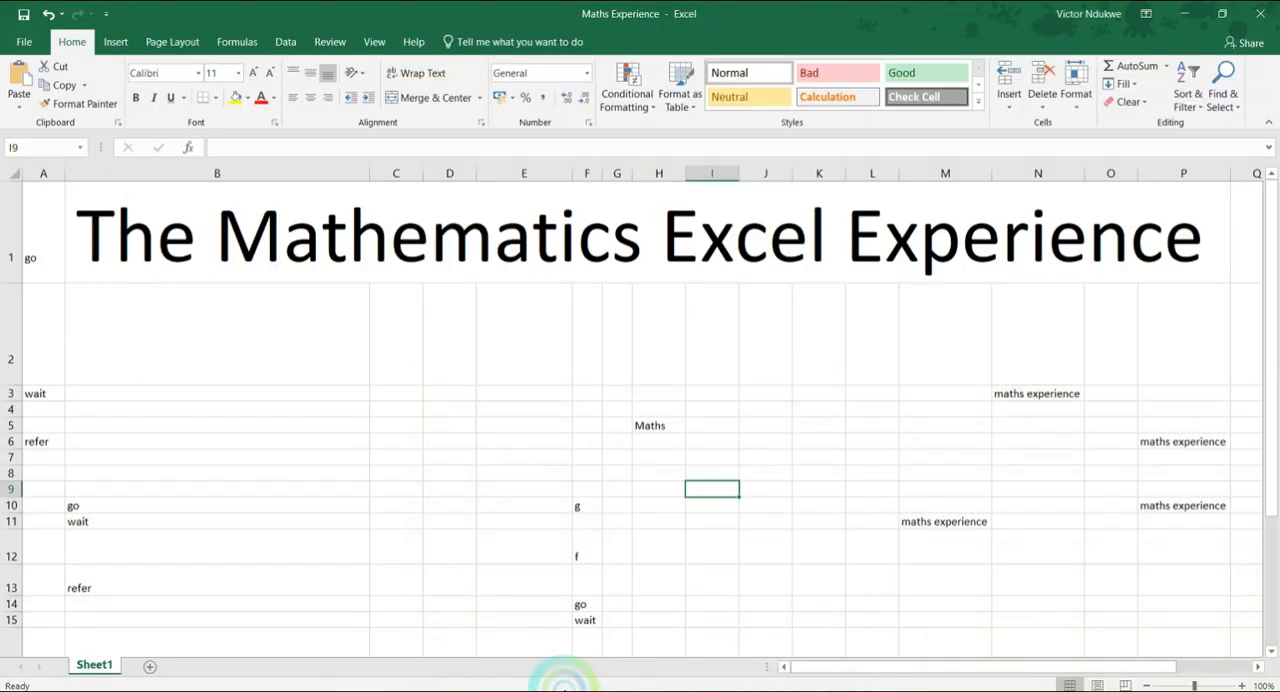
# Move the maths experience text from N3 to C3 and wrap it within the cell.
pyautogui.click(1013, 397)
pyautogui.moveTo(973, 401); pyautogui.dragTo(405, 402)
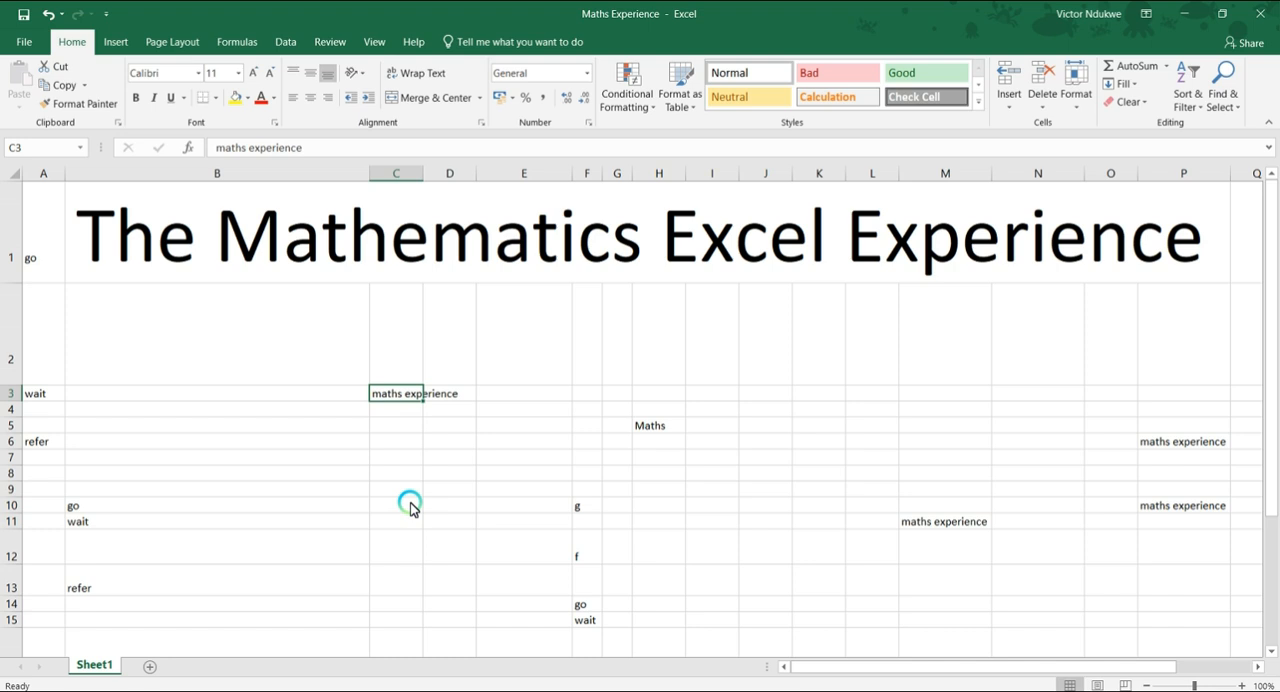
pyautogui.click(414, 73)
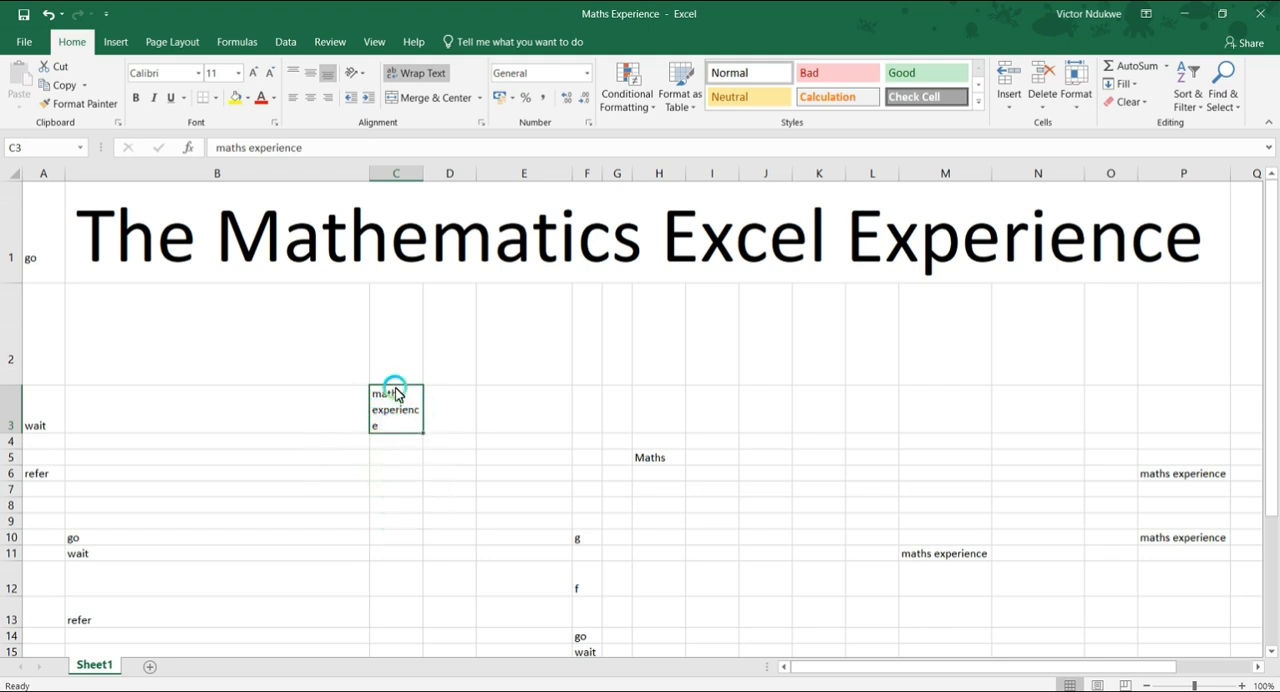
# Turn text wrapping off in C3 for comparison and turn it back on.
pyautogui.click(440, 410)
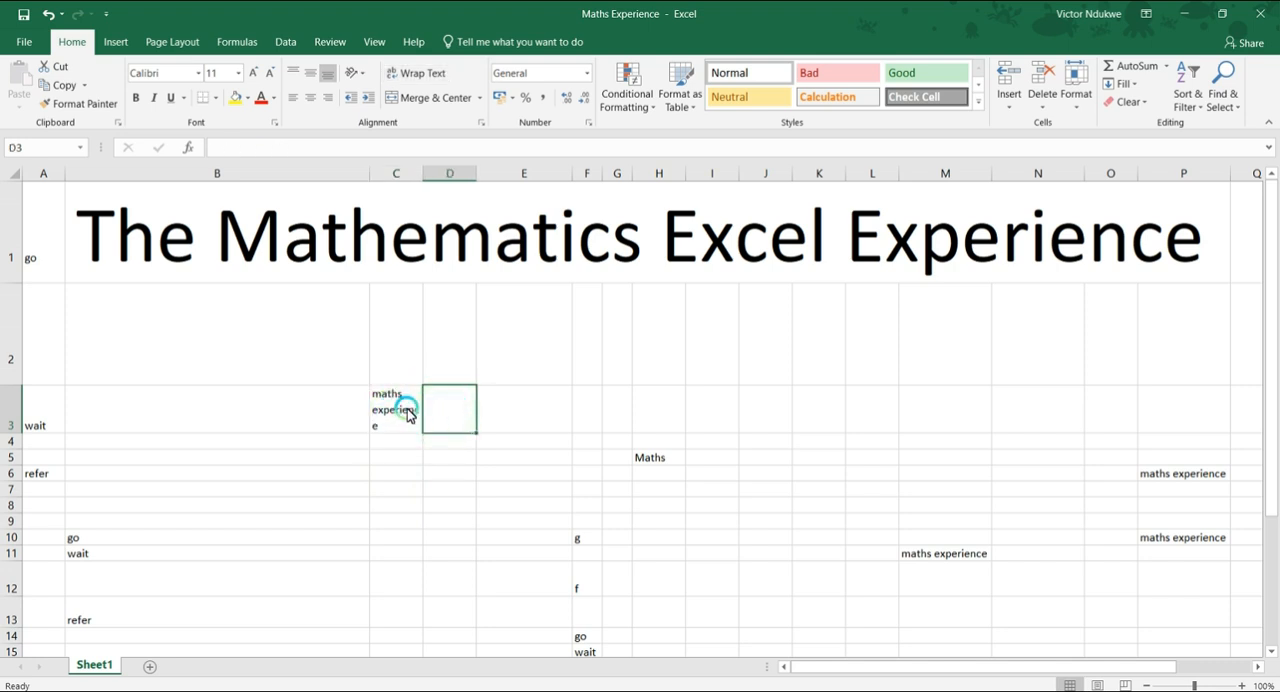
pyautogui.click(405, 411)
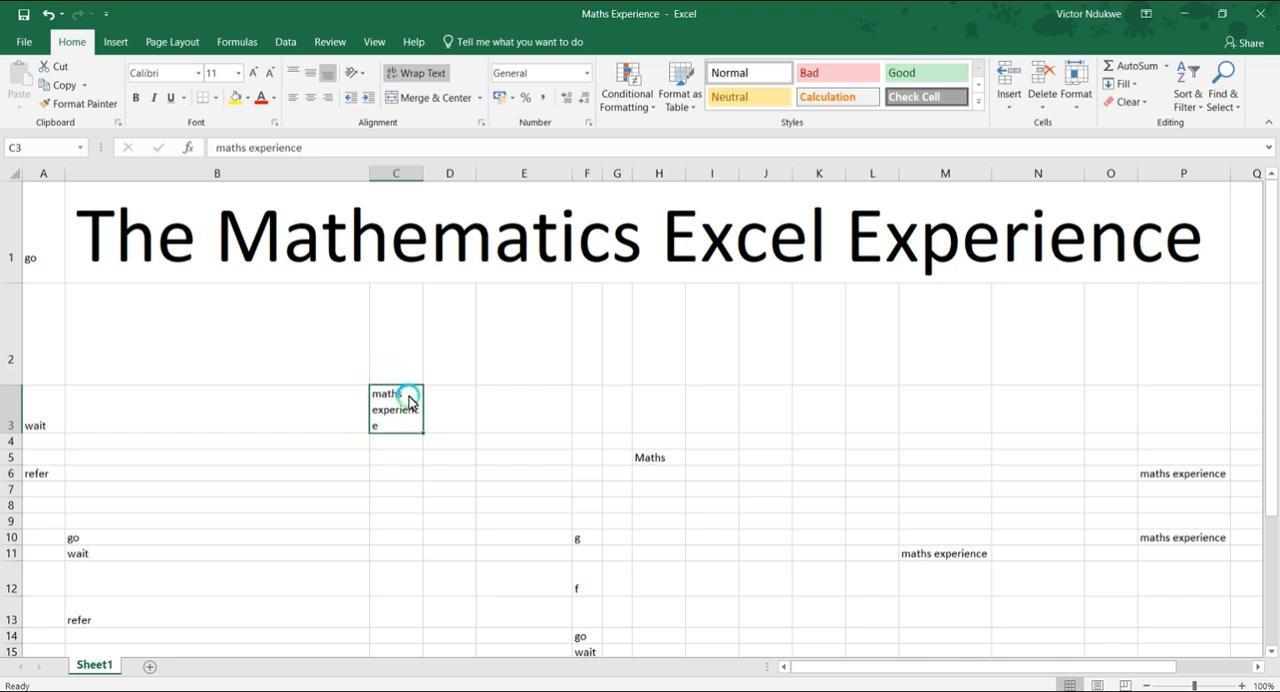
pyautogui.click(412, 80)
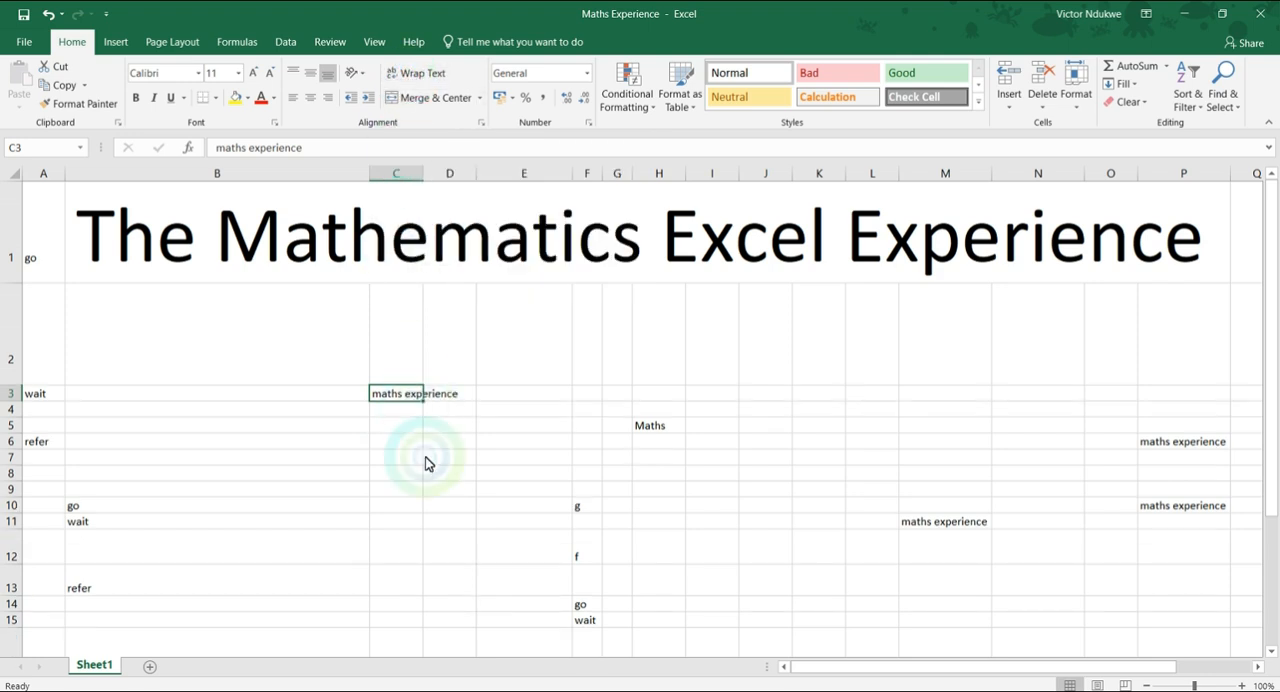
pyautogui.click(418, 74)
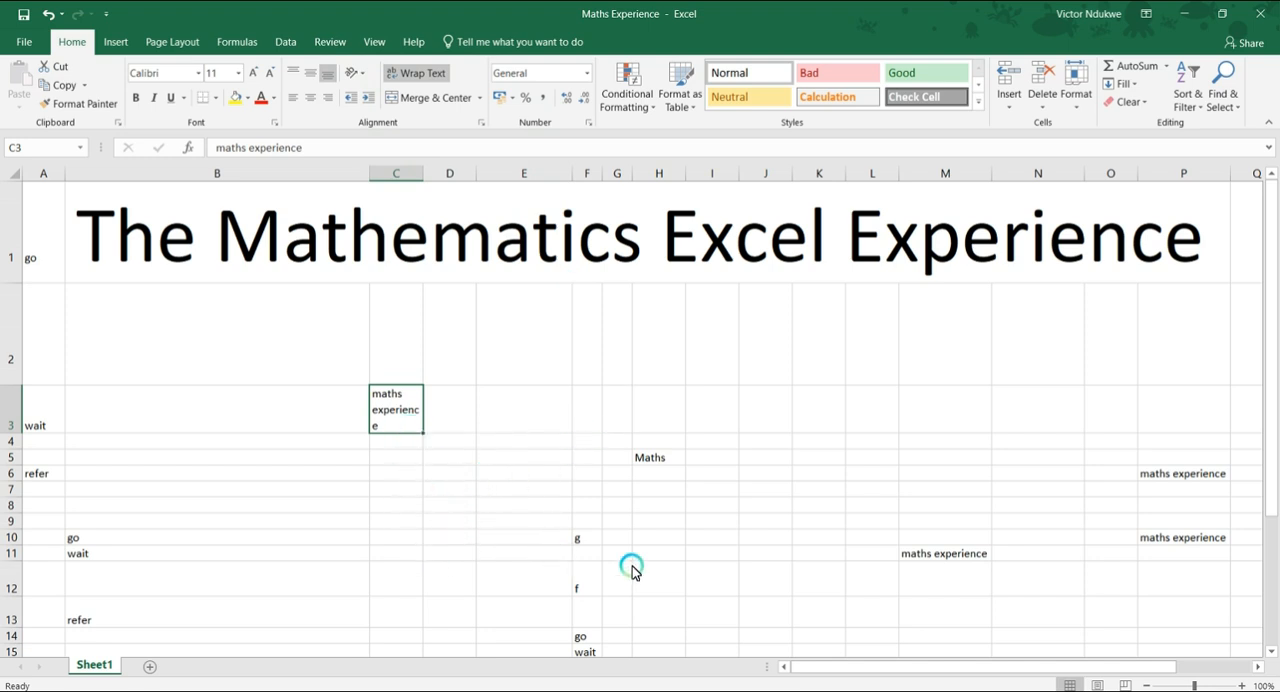
# Switch to the PowerPoint table of contents and show the Chapter Four title slide.
pyautogui.click(735, 691)
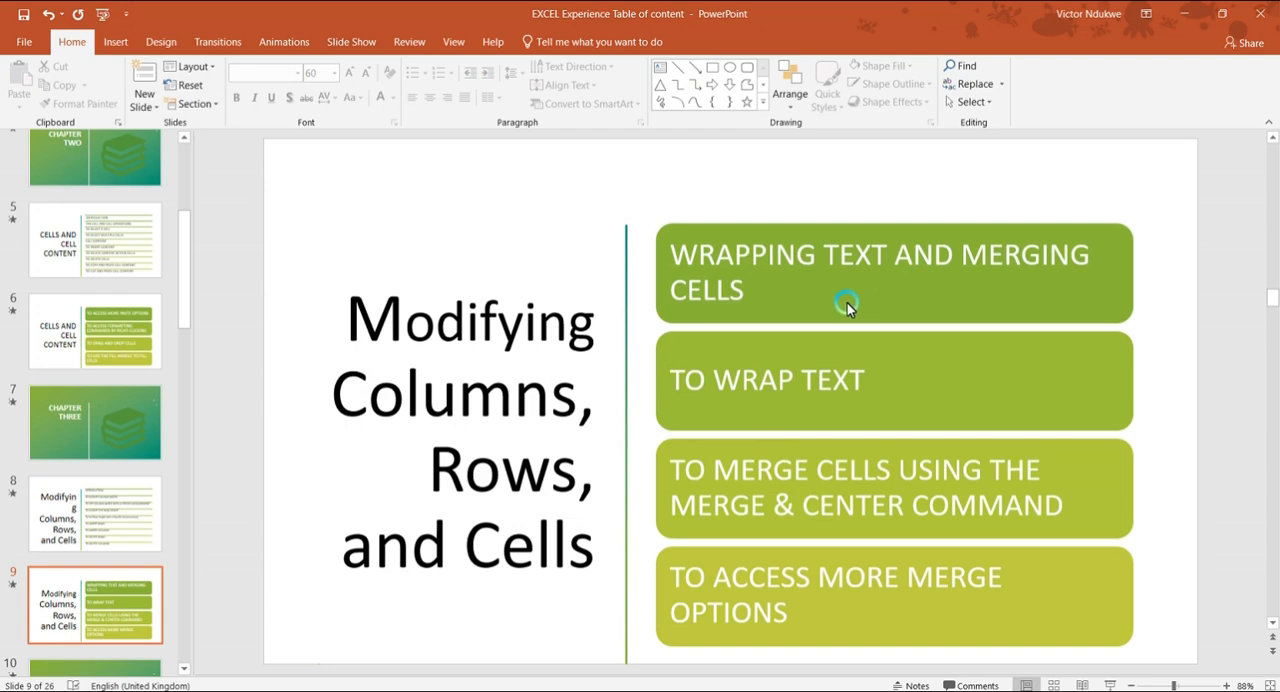
pyautogui.press('Down')
pyautogui.press('Down')
pyautogui.press('Up')
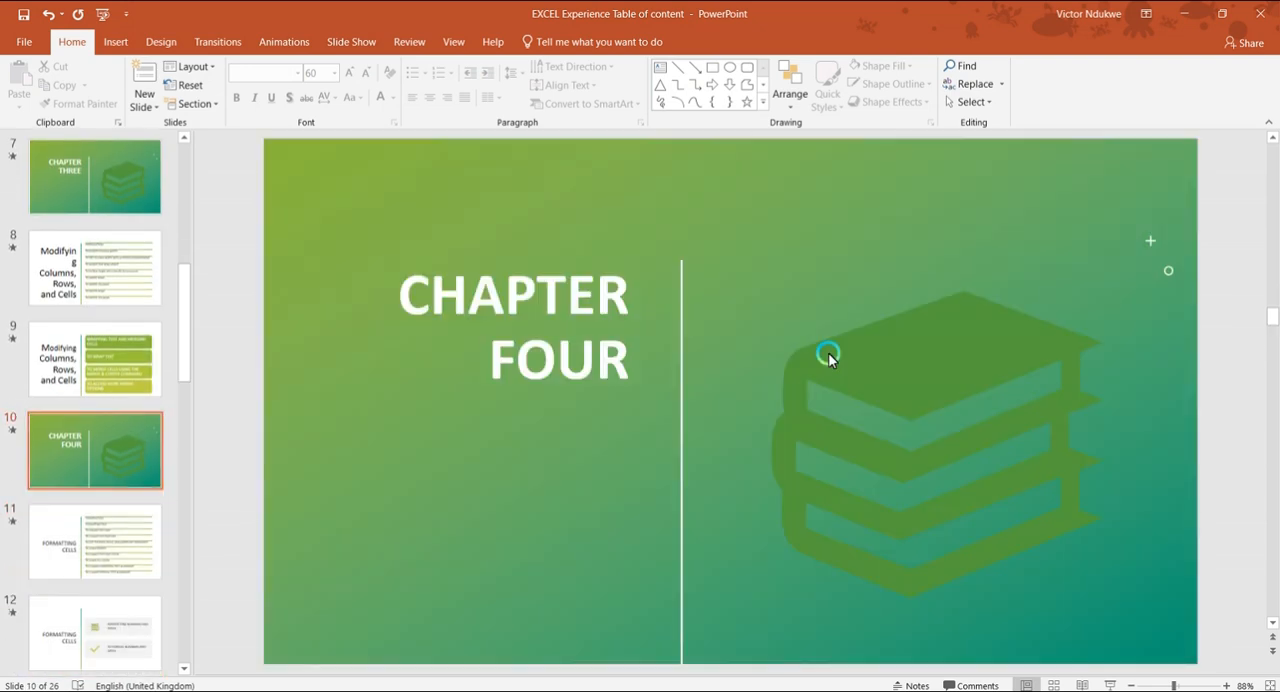